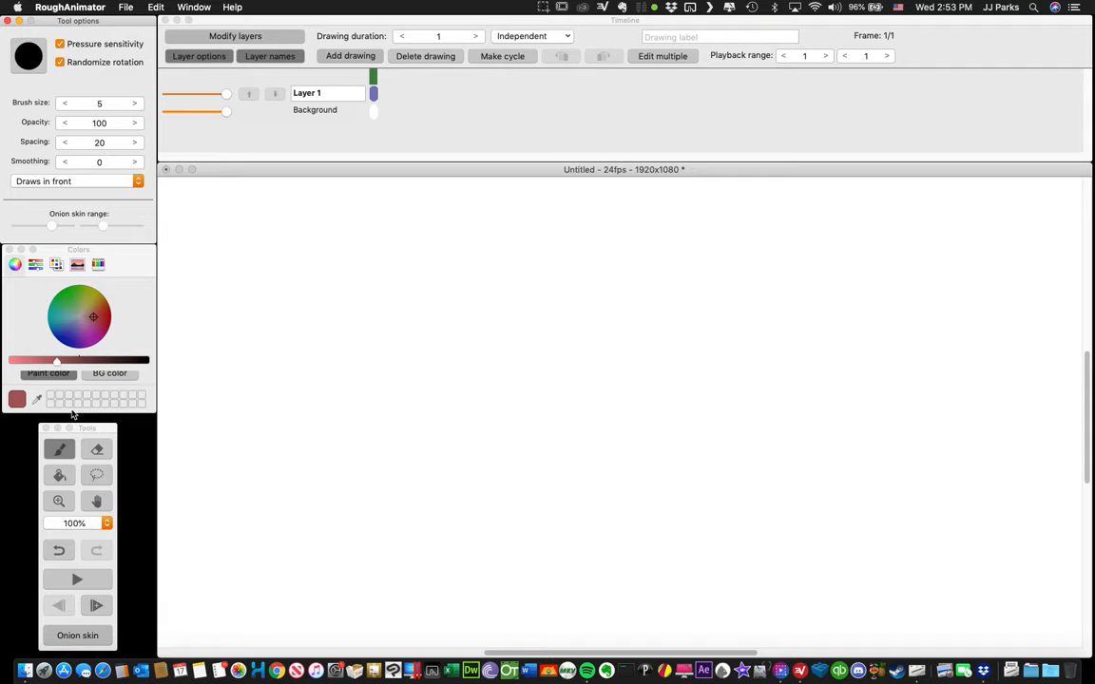
Step: Draw a circle in the upper-left area of the canvas on Layer 1's first frame and add a blank drawing after it
{"action": "left_click", "coordinate": [320, 94]}
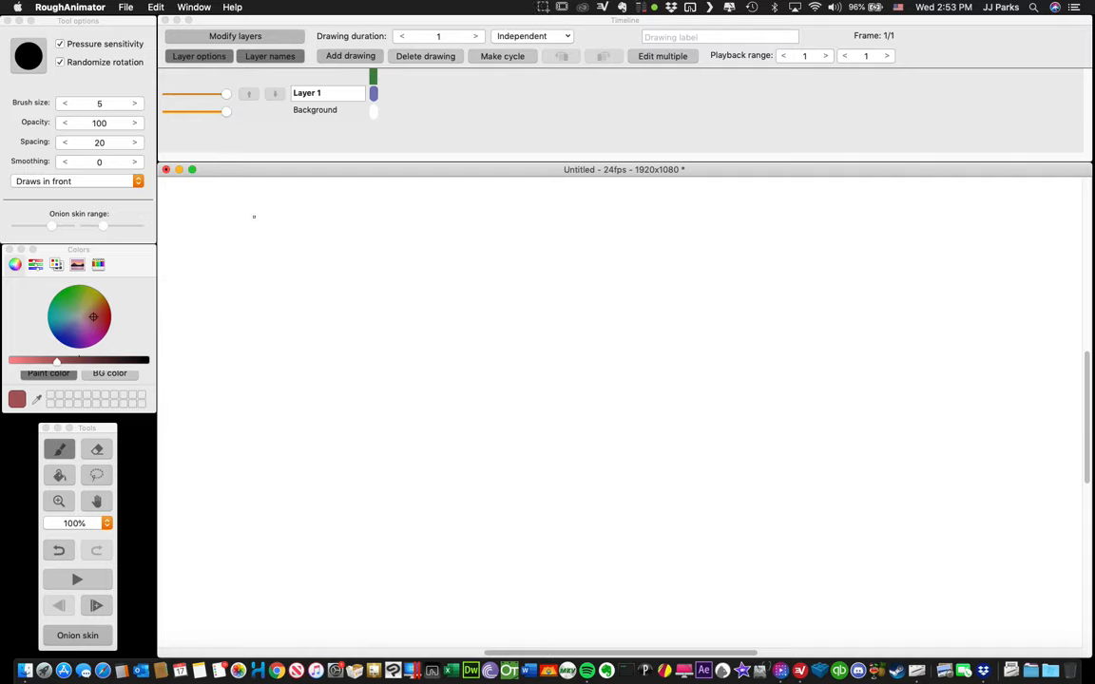
{"action": "left_click_drag", "start_coordinate": [230, 255], "coordinate": [264, 291]}
{"action": "left_click", "coordinate": [357, 55]}
{"action": "left_click", "coordinate": [359, 73]}
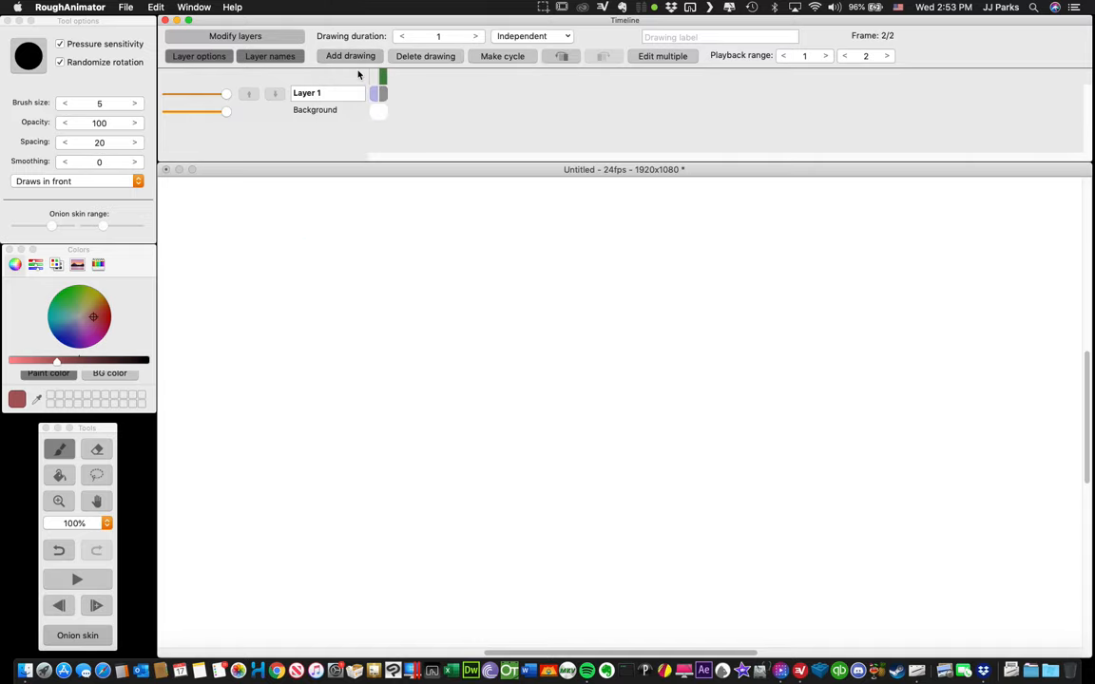
Step: Turn on onion skin and draw a second circle on frame 2, overlapping the lower-right edge of the first
{"action": "left_click", "coordinate": [90, 637]}
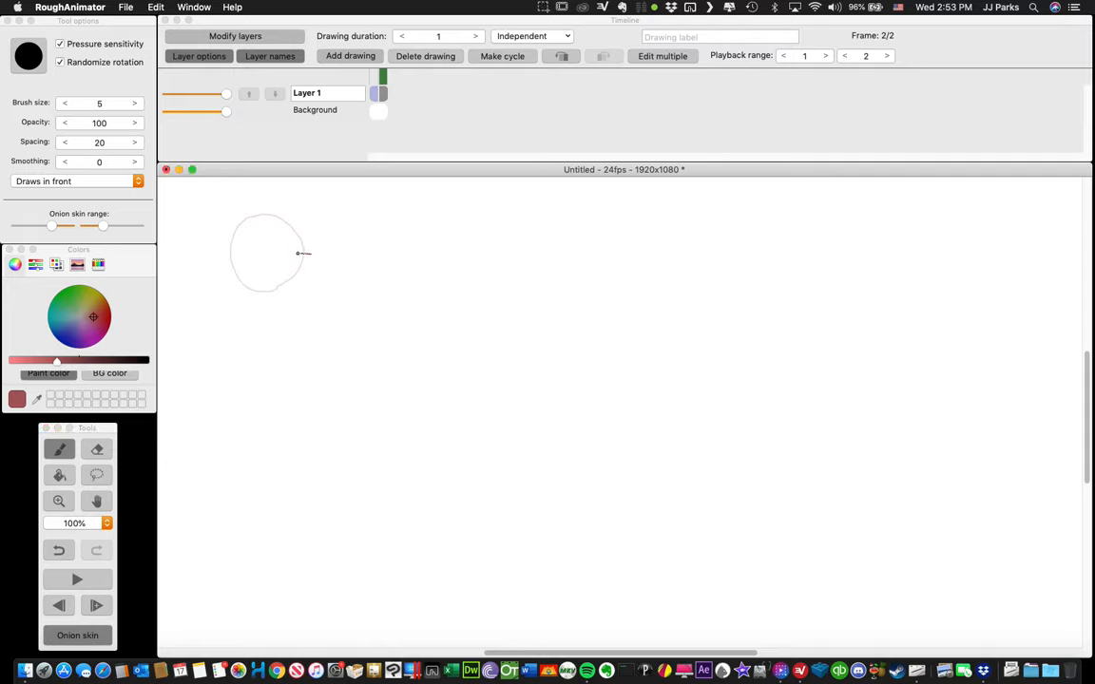
{"action": "left_click_drag", "start_coordinate": [299, 253], "coordinate": [279, 262]}
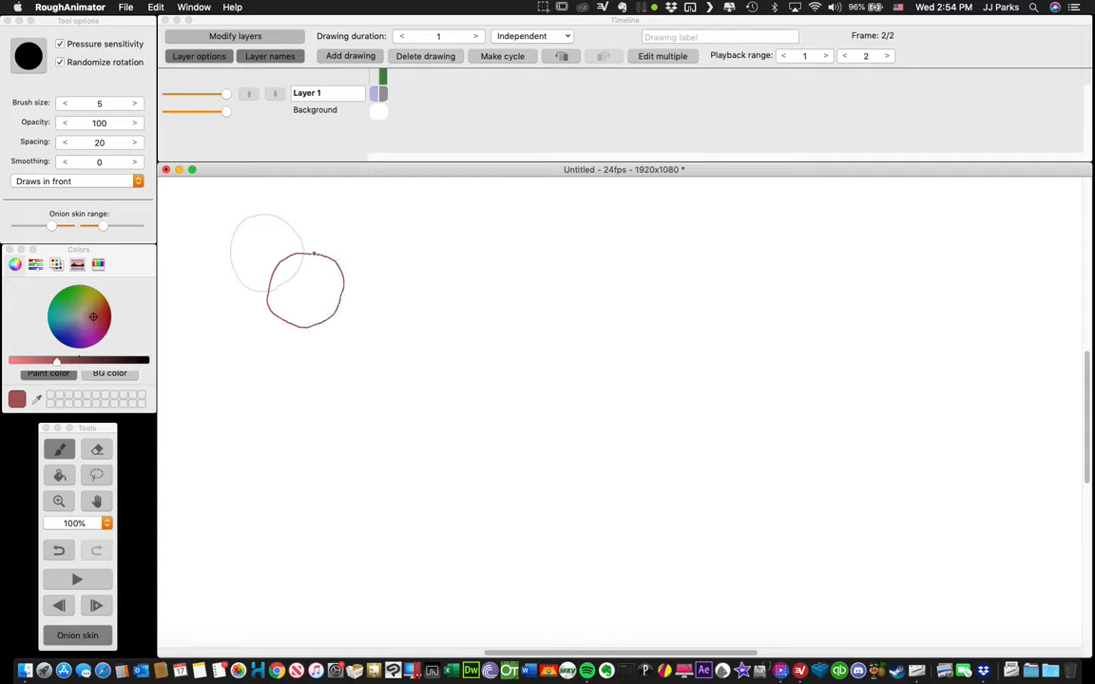
{"action": "left_click_drag", "start_coordinate": [314, 254], "coordinate": [310, 255]}
Step: Flip back and forth between frames 1 and 2 to examine the circle's movement with onion skin
{"action": "key", "text": "Left"}
{"action": "key", "text": "Right"}
{"action": "key", "text": "Left"}
{"action": "key", "text": "Right"}
{"action": "key", "text": "super+z"}
{"action": "key", "text": "super+z"}
{"action": "key", "text": "Left"}
{"action": "key", "text": "Right"}
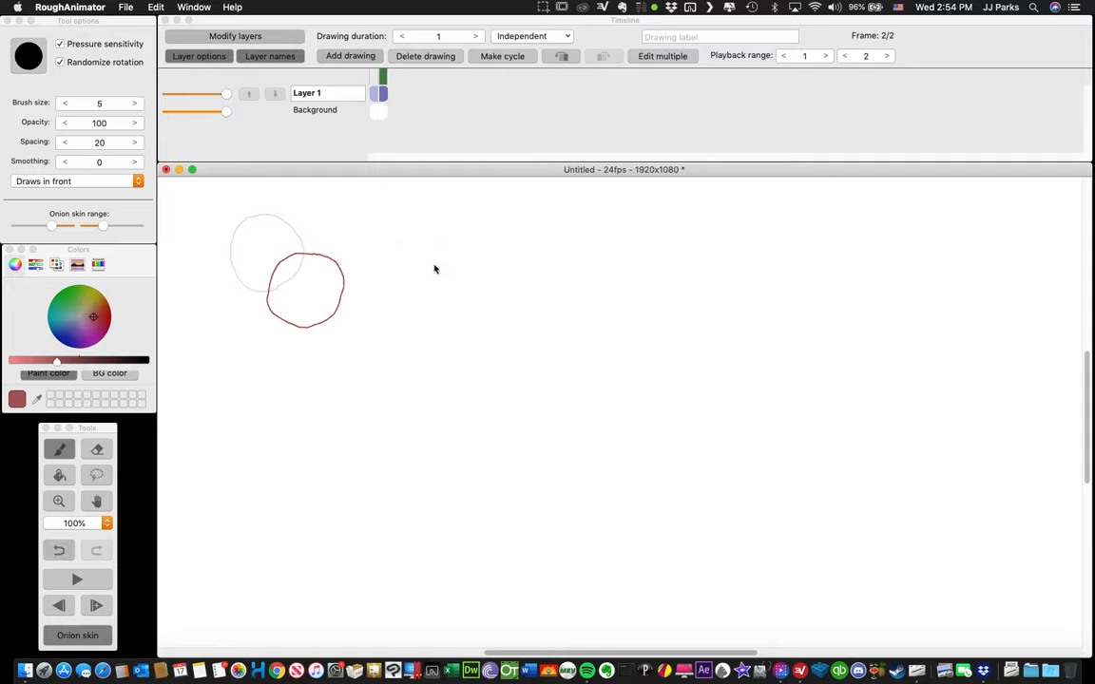
{"action": "key", "text": "Left"}
{"action": "key", "text": "Right"}
{"action": "key", "text": "Left"}
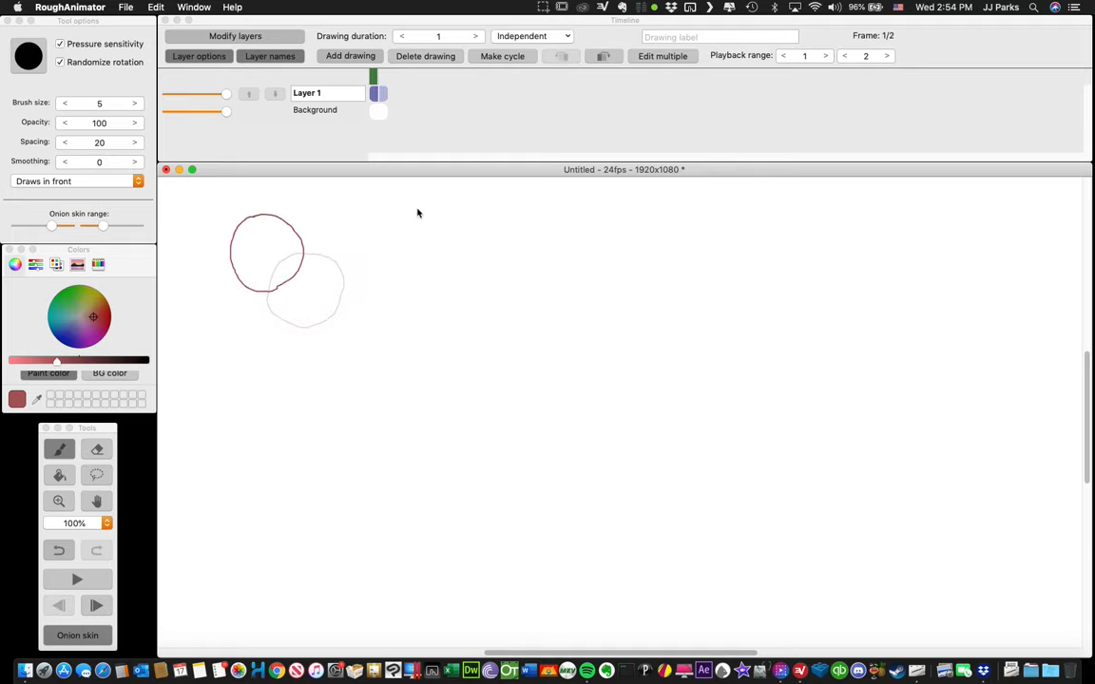
{"action": "key", "text": "Right"}
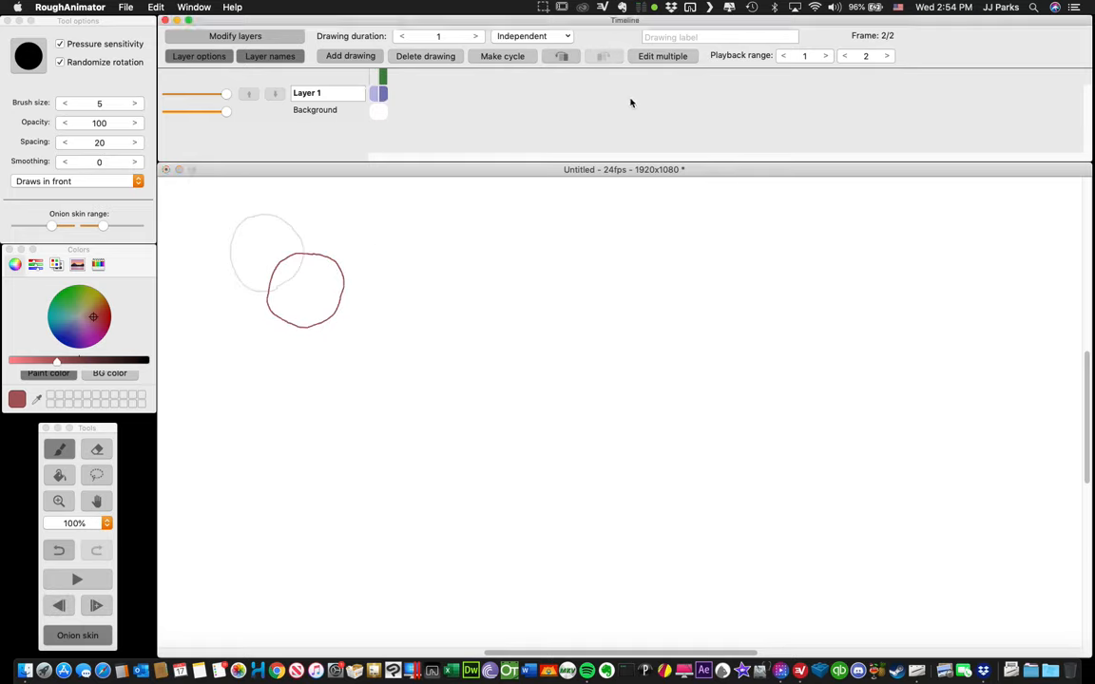
{"action": "key", "text": "Left"}
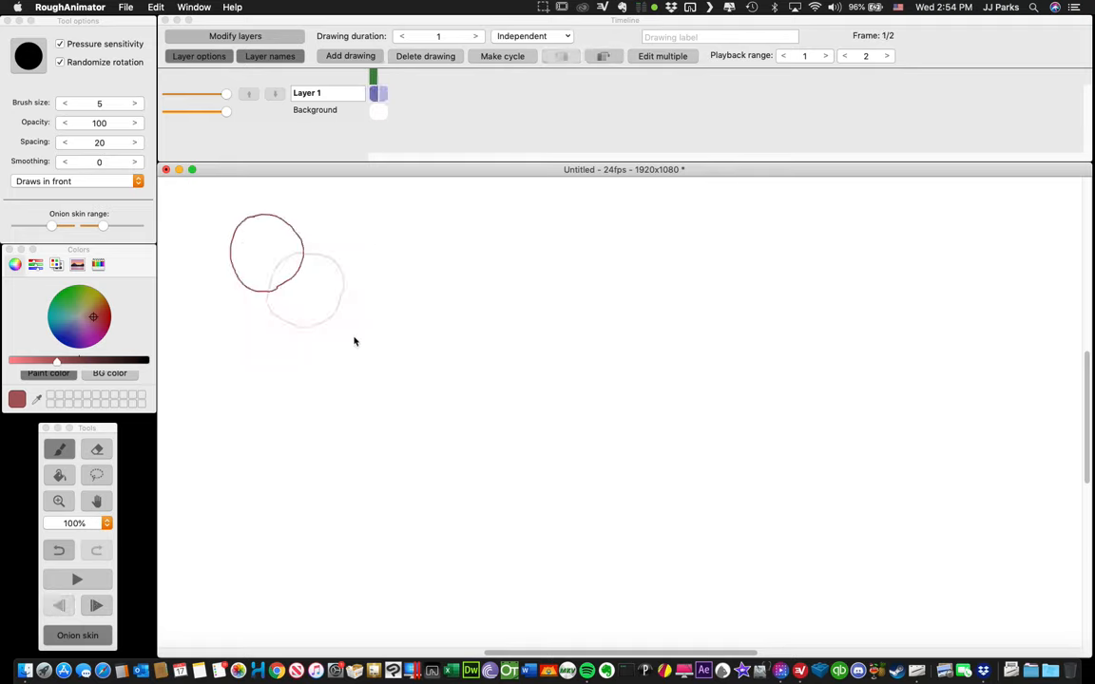
{"action": "key", "text": "Right"}
Step: Add a blank drawing after frame 2 and draw a third circle on it, below and right of the second without overlapping
{"action": "left_click", "coordinate": [351, 59]}
{"action": "left_click", "coordinate": [352, 59]}
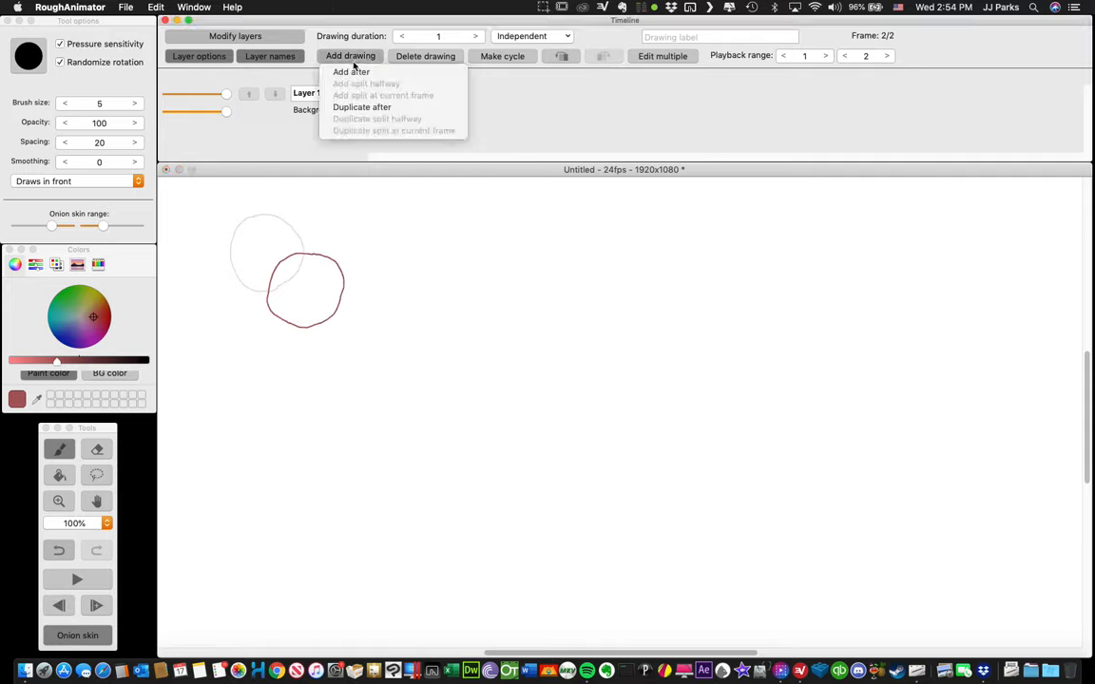
{"action": "left_click", "coordinate": [356, 72]}
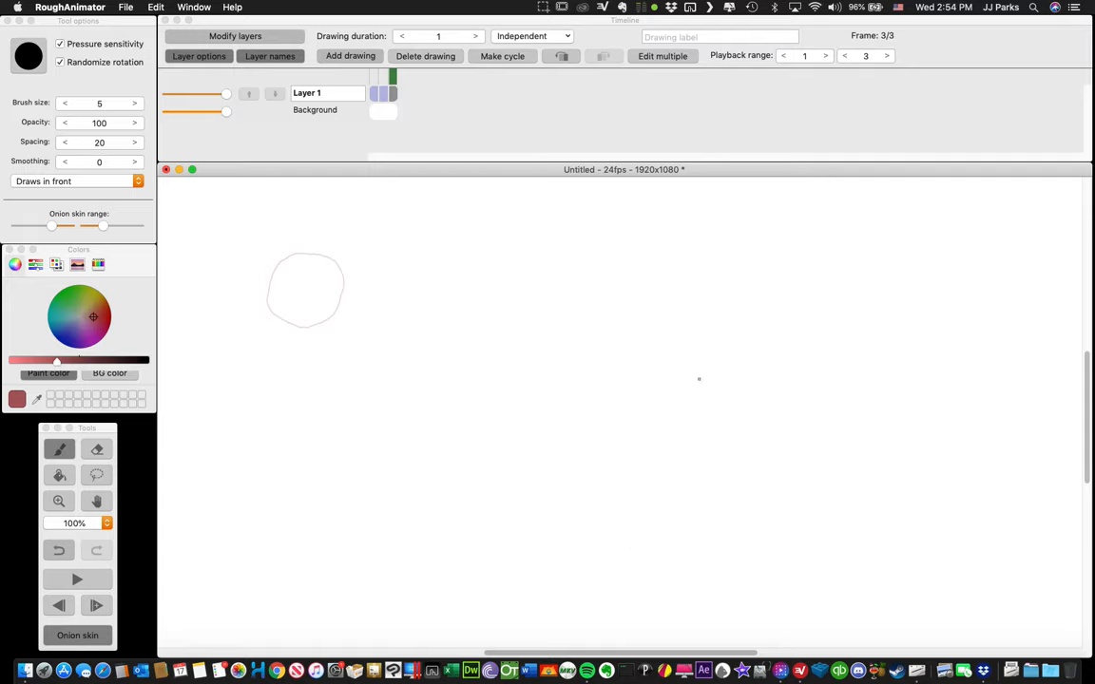
{"action": "key", "text": "Left"}
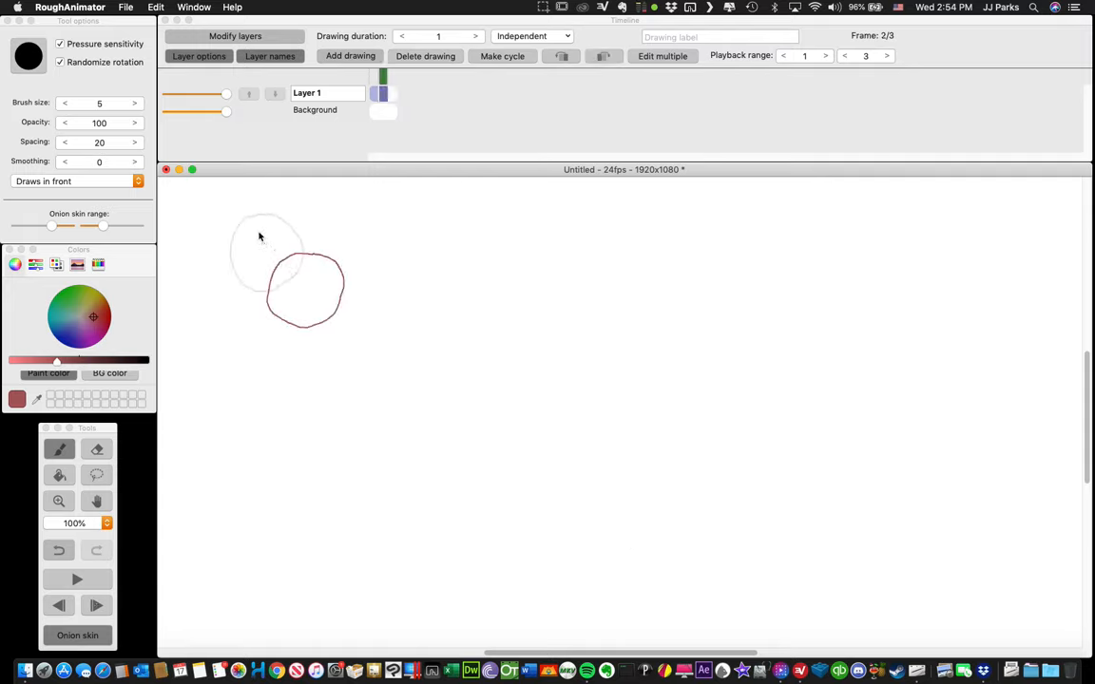
{"action": "key", "text": "Right"}
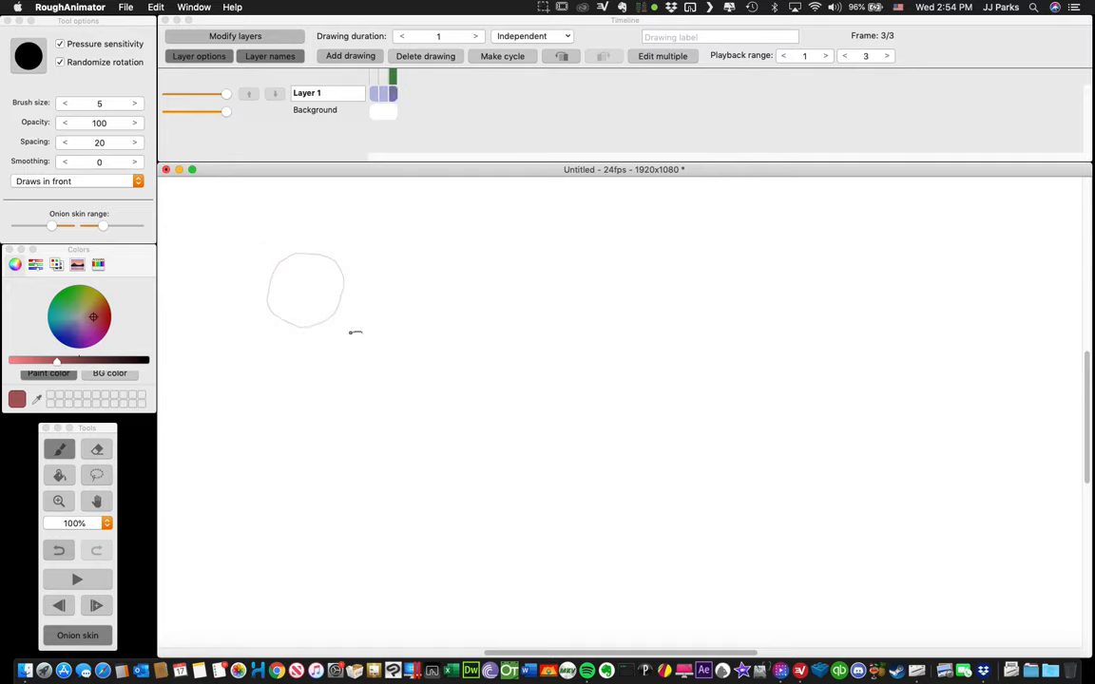
{"action": "mouse_move", "coordinate": [315, 383]}
{"action": "left_mouse_down"}
{"action": "mouse_move", "coordinate": [368, 406]}
{"action": "mouse_move", "coordinate": [384, 351]}
{"action": "left_mouse_up"}
Step: Flip back and forth through the three frames to examine the spacing of the circles
{"action": "key", "text": "Left"}
{"action": "key", "text": "Left"}
{"action": "key", "text": "Right"}
{"action": "key", "text": "Right"}
{"action": "key", "text": "Left"}
{"action": "key", "text": "Left"}
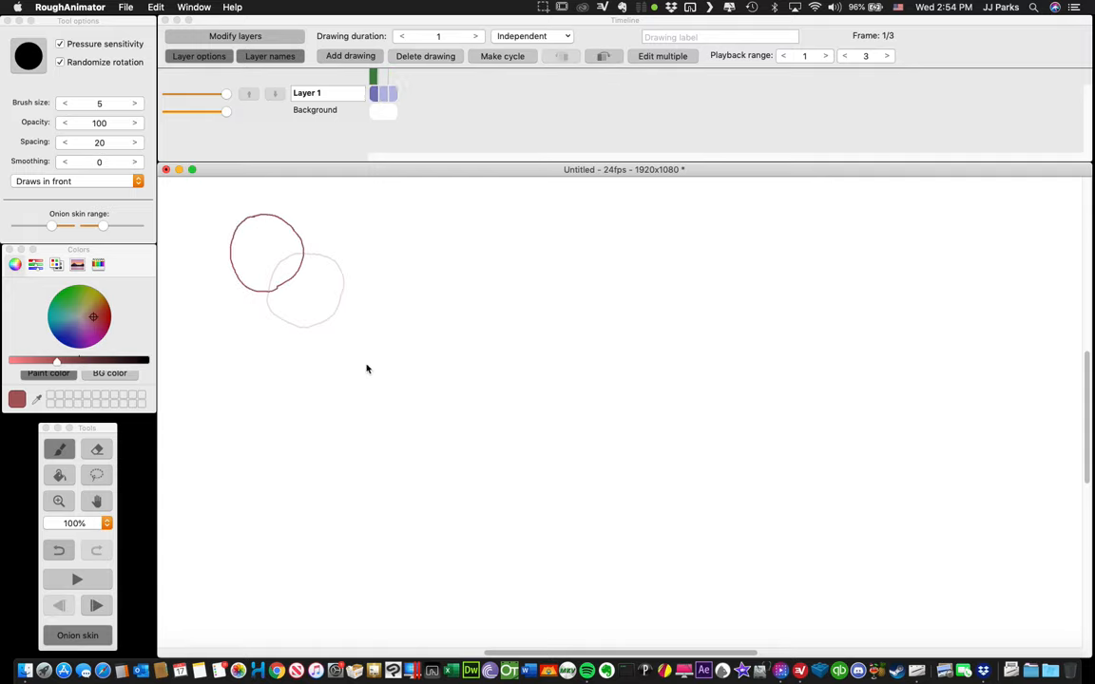
{"action": "key", "text": "Right"}
{"action": "key", "text": "Right"}
{"action": "key", "text": "Left"}
{"action": "key", "text": "Left"}
{"action": "key", "text": "Right"}
{"action": "key", "text": "Right"}
{"action": "key", "text": "Left"}
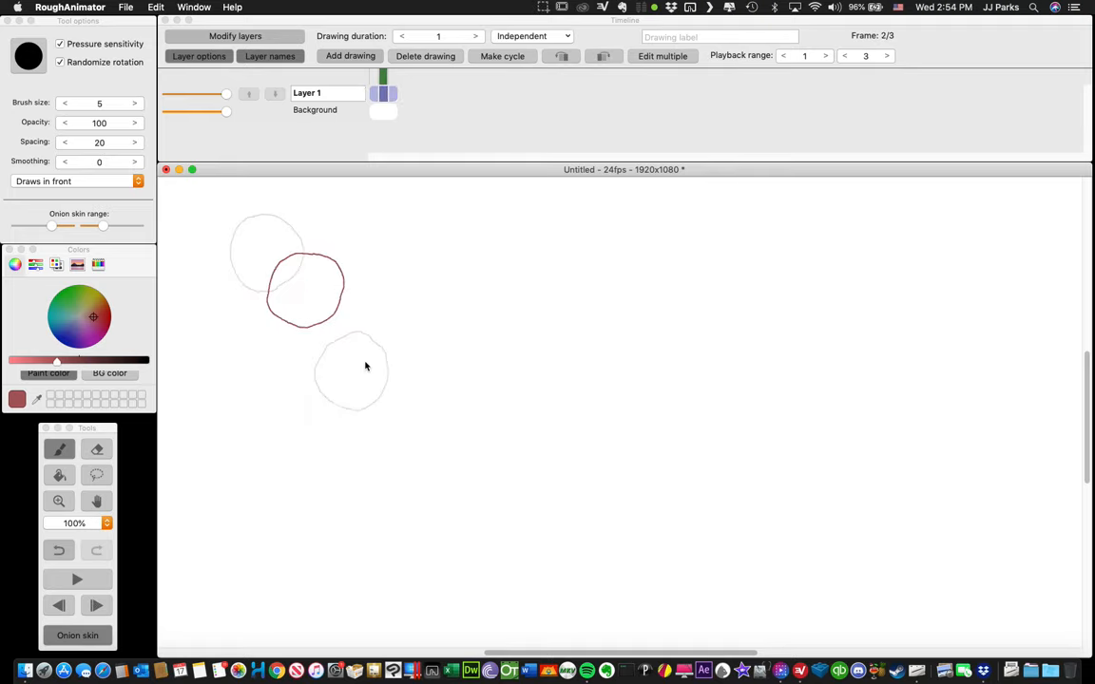
{"action": "key", "text": "Left"}
{"action": "key", "text": "Right"}
{"action": "key", "text": "Right"}
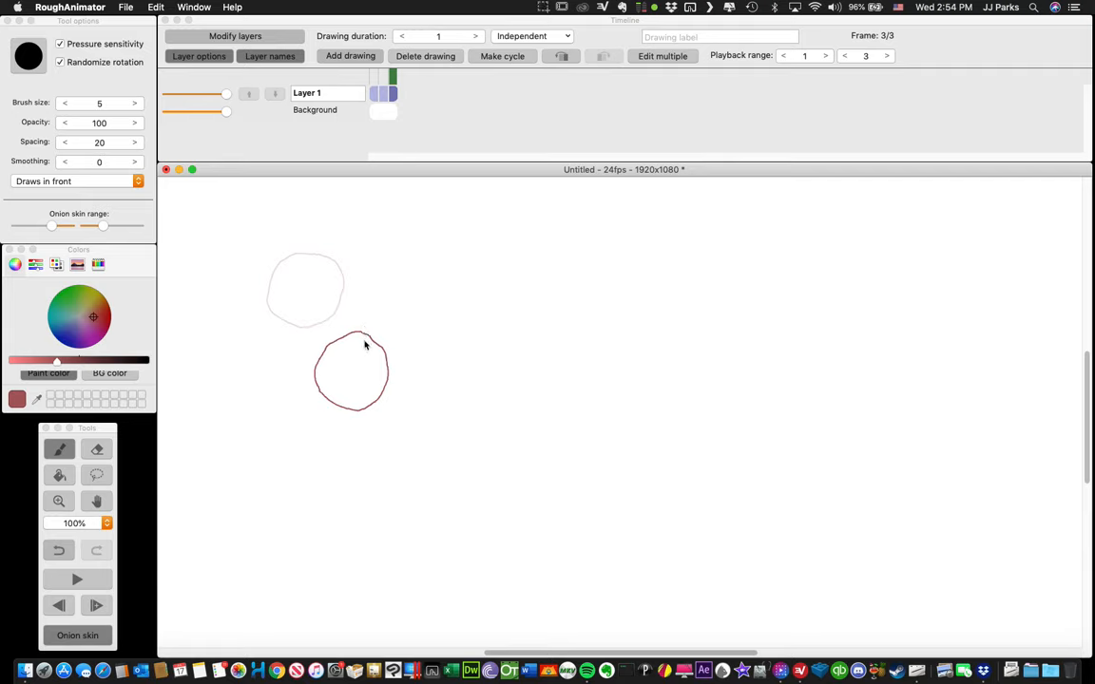
{"action": "key", "text": "Left"}
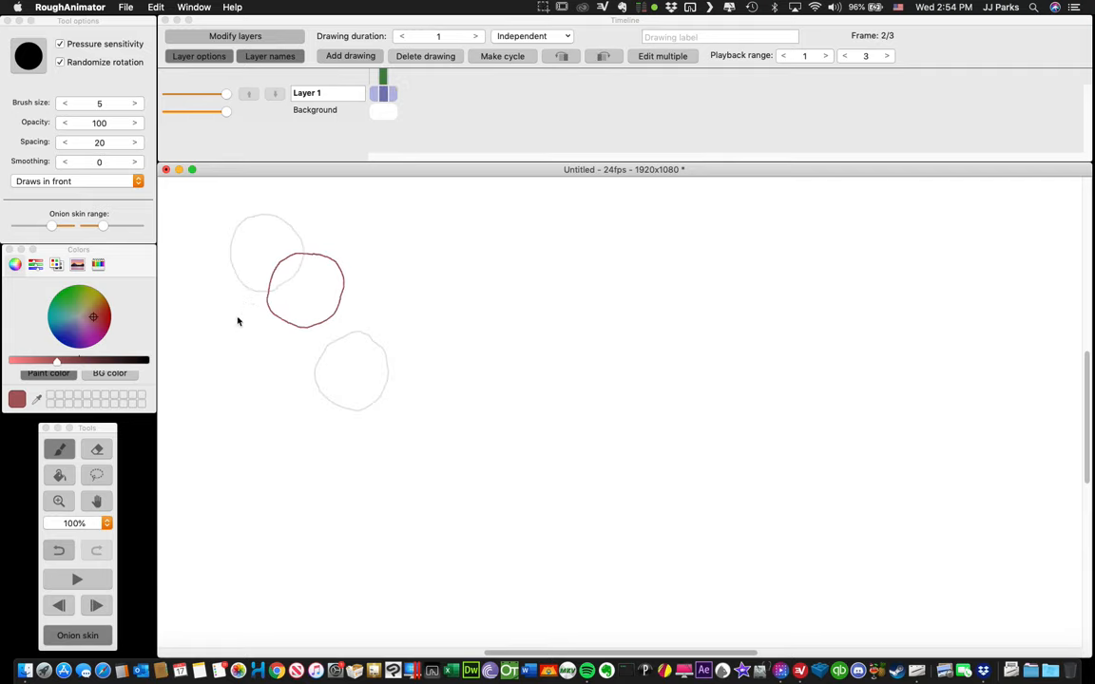
{"action": "key", "text": "Right"}
{"action": "key", "text": "Left"}
{"action": "left_click", "coordinate": [357, 121]}
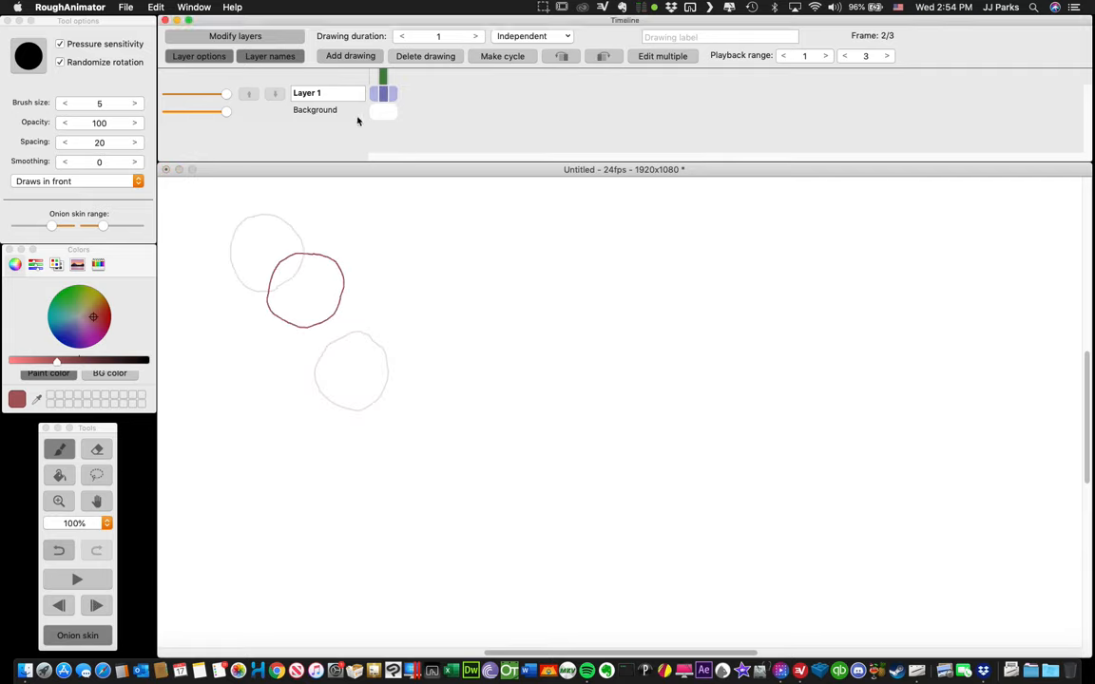
{"action": "key", "text": "Right"}
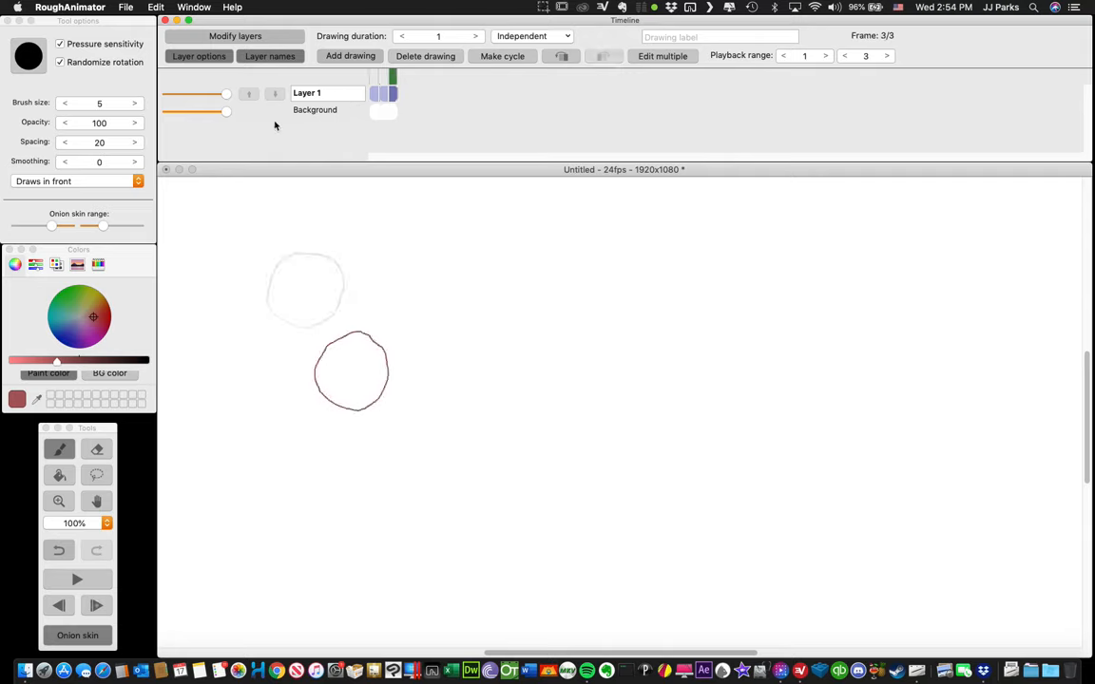
Step: Duplicate the third drawing after itself and compare frames 3 and 4, ending on frame 4
{"action": "left_click", "coordinate": [373, 58]}
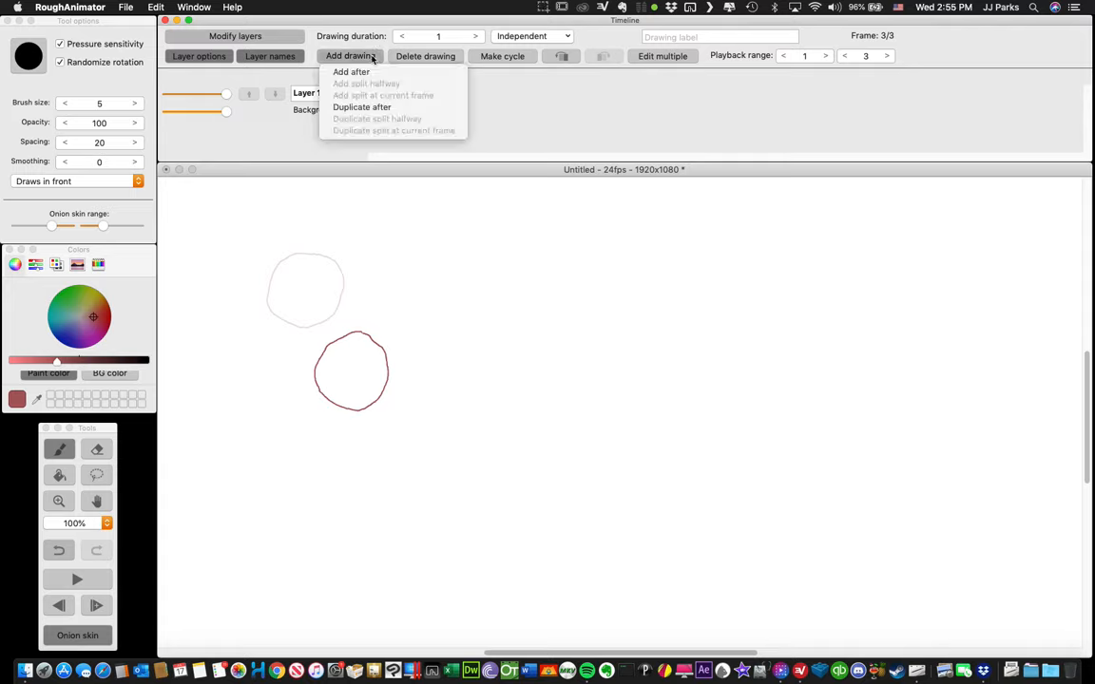
{"action": "left_click", "coordinate": [384, 108]}
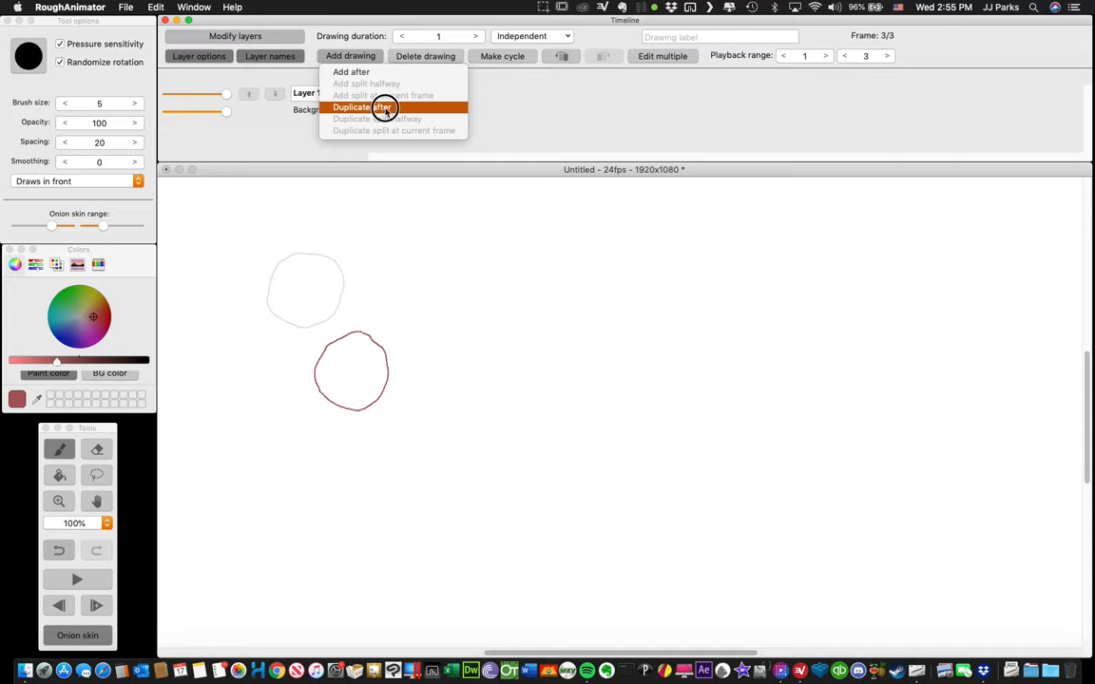
{"action": "left_click", "coordinate": [393, 95]}
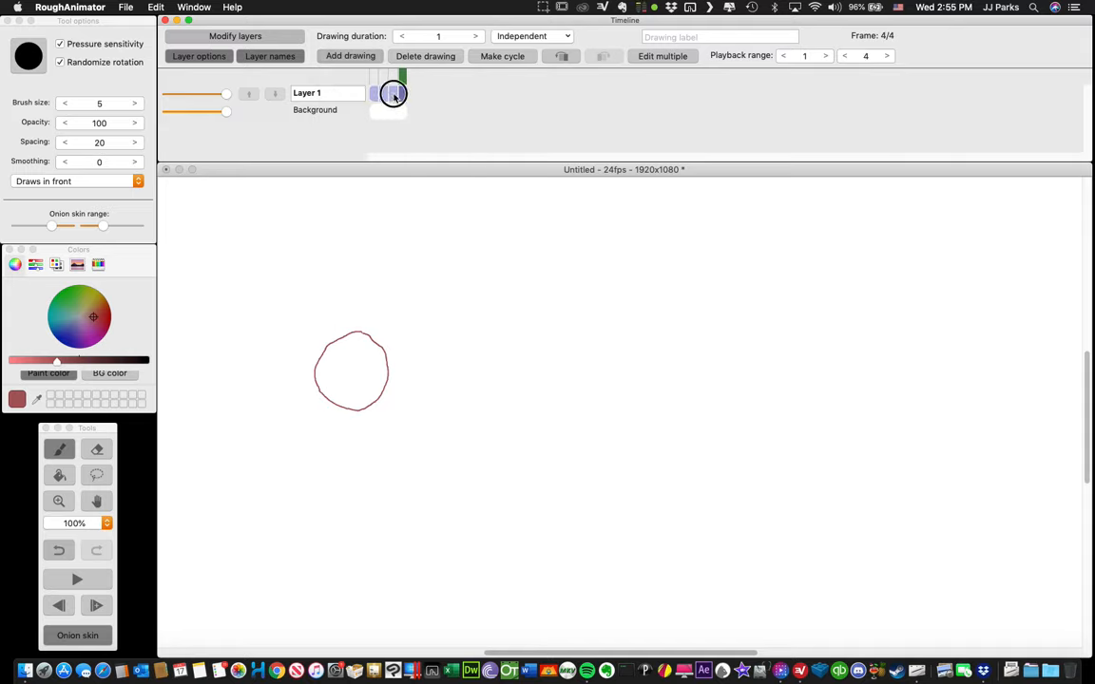
{"action": "left_click", "coordinate": [403, 96]}
{"action": "left_click", "coordinate": [396, 95]}
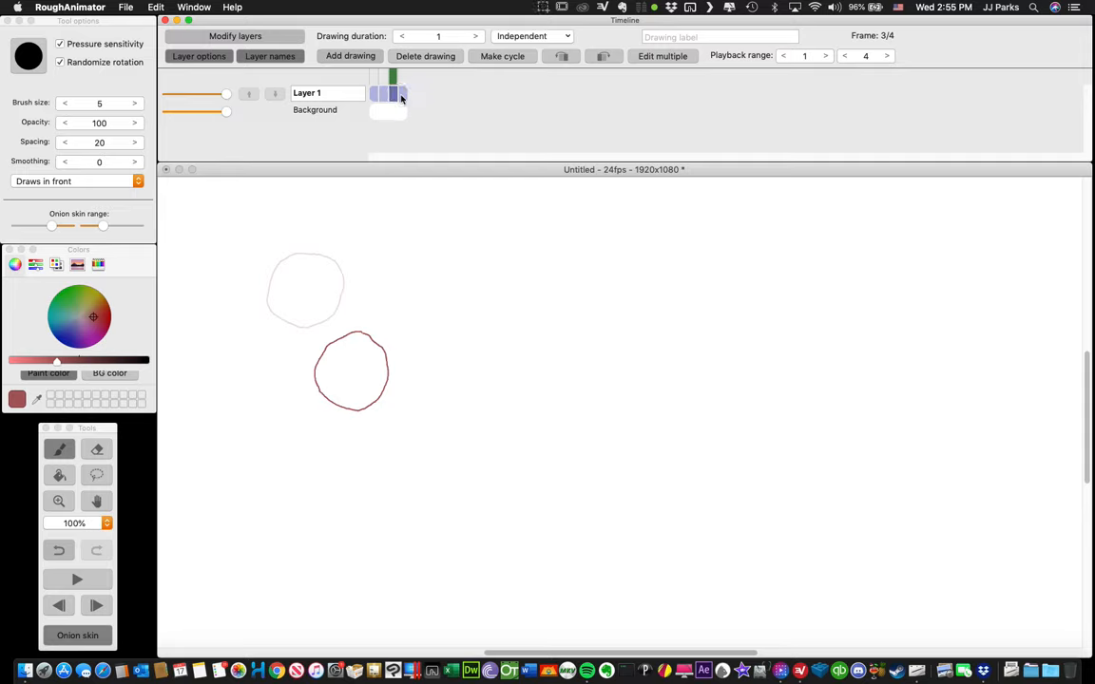
{"action": "left_click", "coordinate": [402, 95]}
Step: Lasso the duplicated circle on frame 4, move it about 54 px right and 69 px down, and deselect it
{"action": "left_click", "coordinate": [97, 476]}
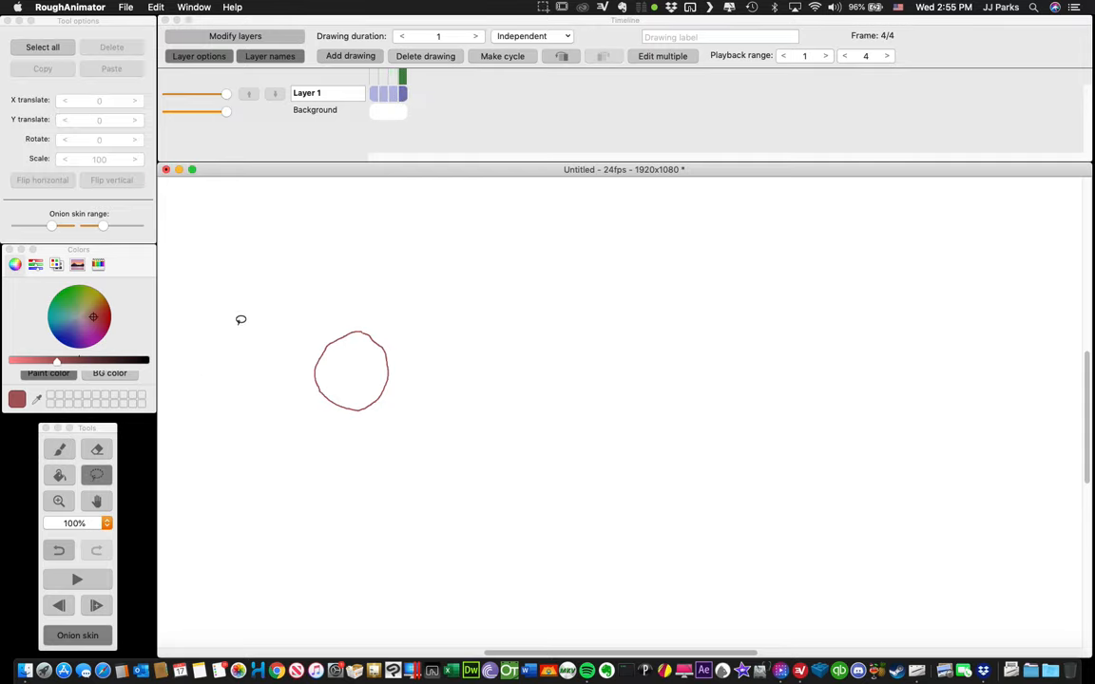
{"action": "mouse_move", "coordinate": [295, 354]}
{"action": "left_mouse_down"}
{"action": "mouse_move", "coordinate": [309, 413]}
{"action": "mouse_move", "coordinate": [369, 424]}
{"action": "mouse_move", "coordinate": [409, 362]}
{"action": "mouse_move", "coordinate": [390, 320]}
{"action": "mouse_move", "coordinate": [355, 310]}
{"action": "left_mouse_up"}
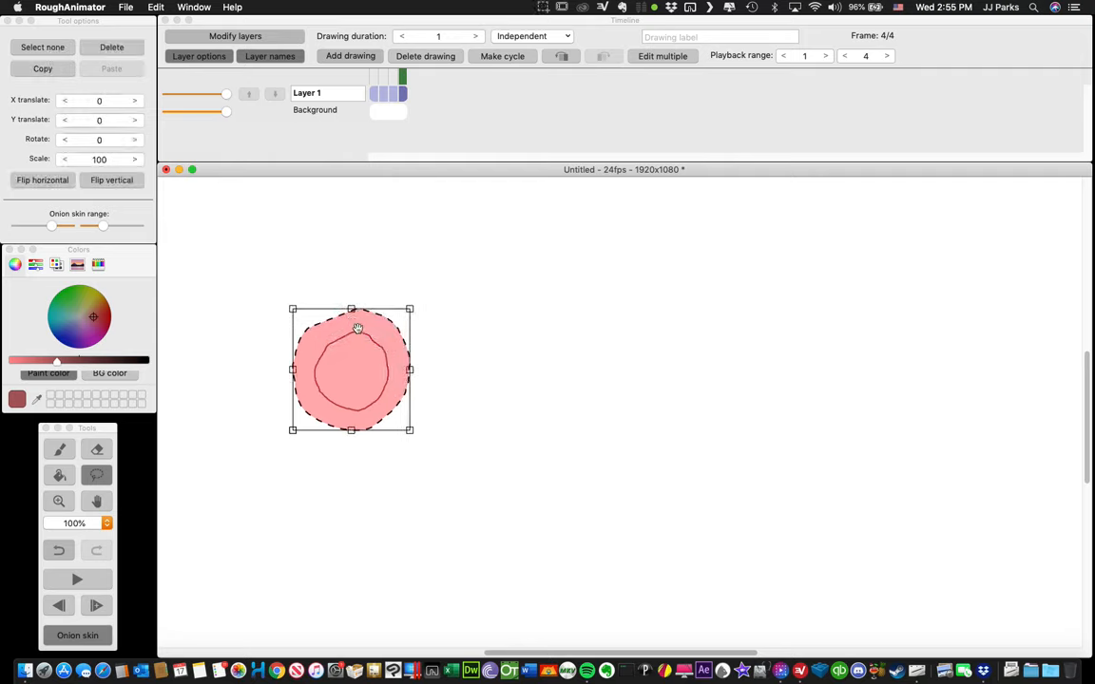
{"action": "left_click_drag", "start_coordinate": [370, 406], "coordinate": [407, 450]}
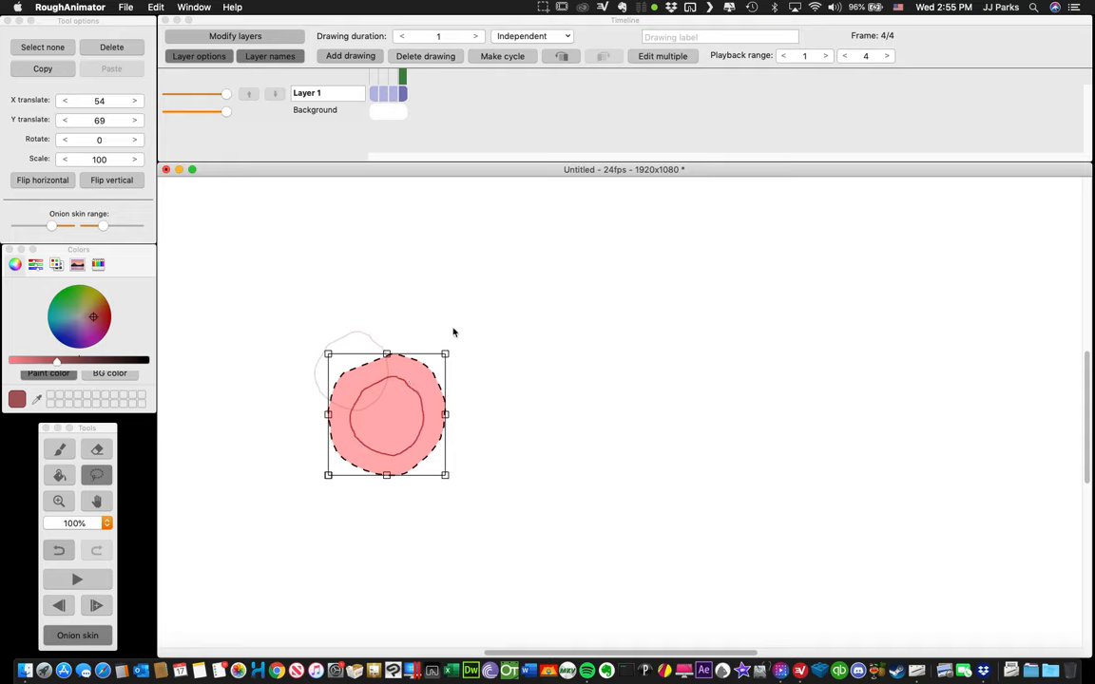
{"action": "left_click", "coordinate": [469, 326]}
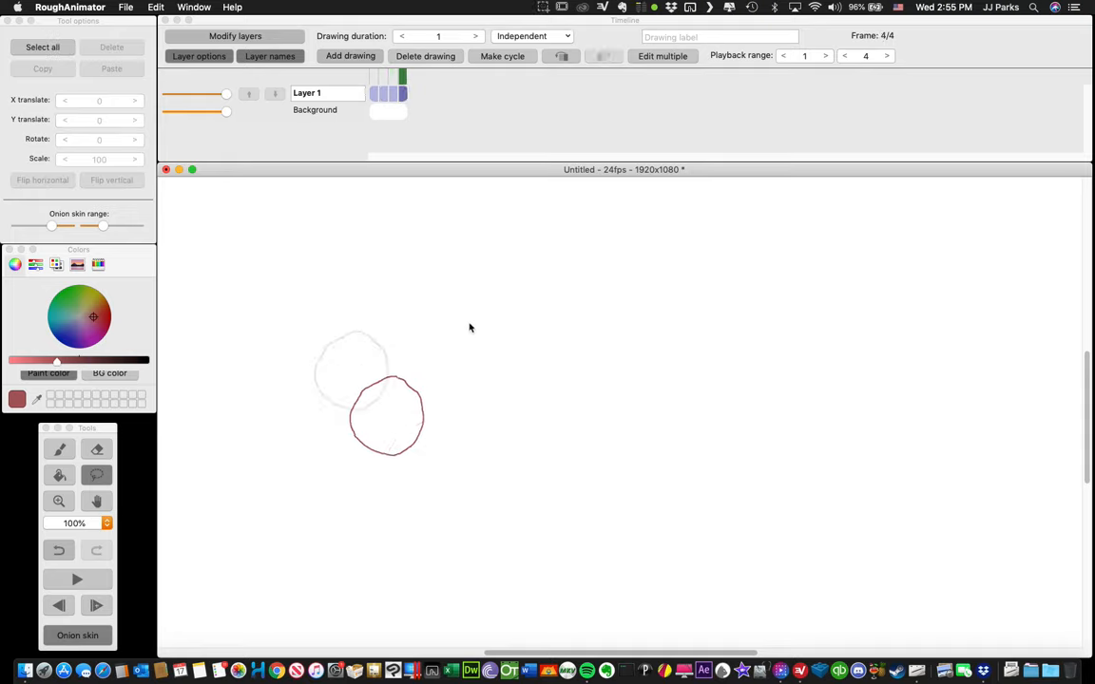
Step: Flip back and forth through the four frames to examine the moved circle's spacing
{"action": "key", "text": "Left"}
{"action": "key", "text": "Left"}
{"action": "key", "text": "Left"}
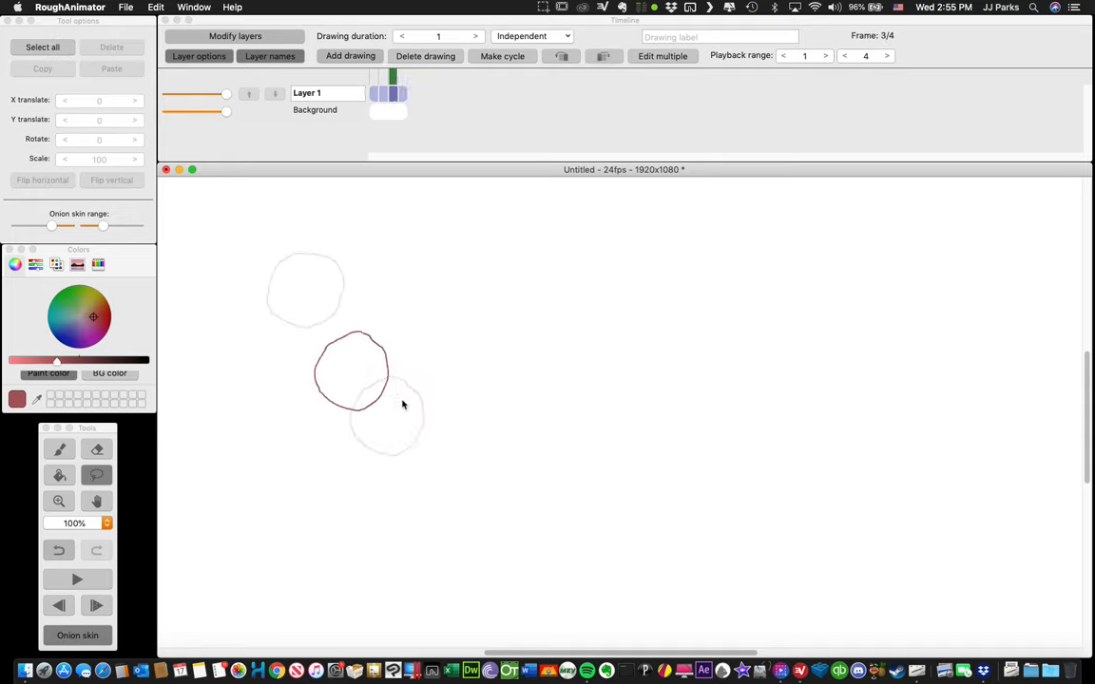
{"action": "key", "text": "Right"}
{"action": "key", "text": "Right"}
{"action": "key", "text": "Right"}
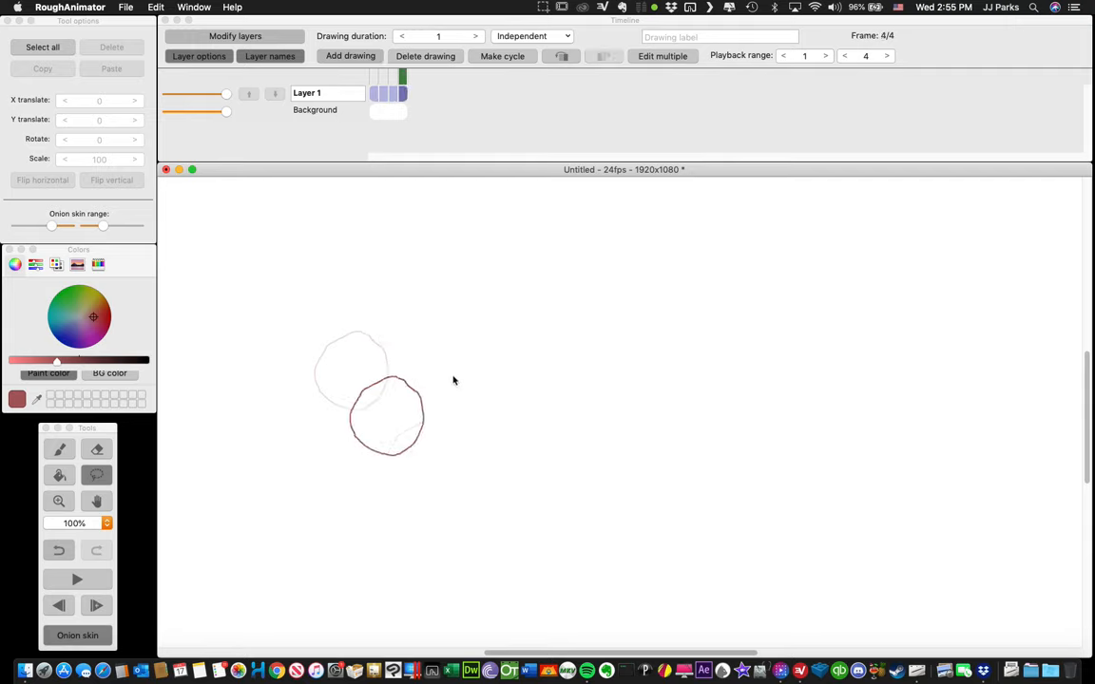
{"action": "key", "text": "Left"}
{"action": "key", "text": "Left"}
{"action": "key", "text": "Right"}
{"action": "key", "text": "Right"}
{"action": "key", "text": "Left"}
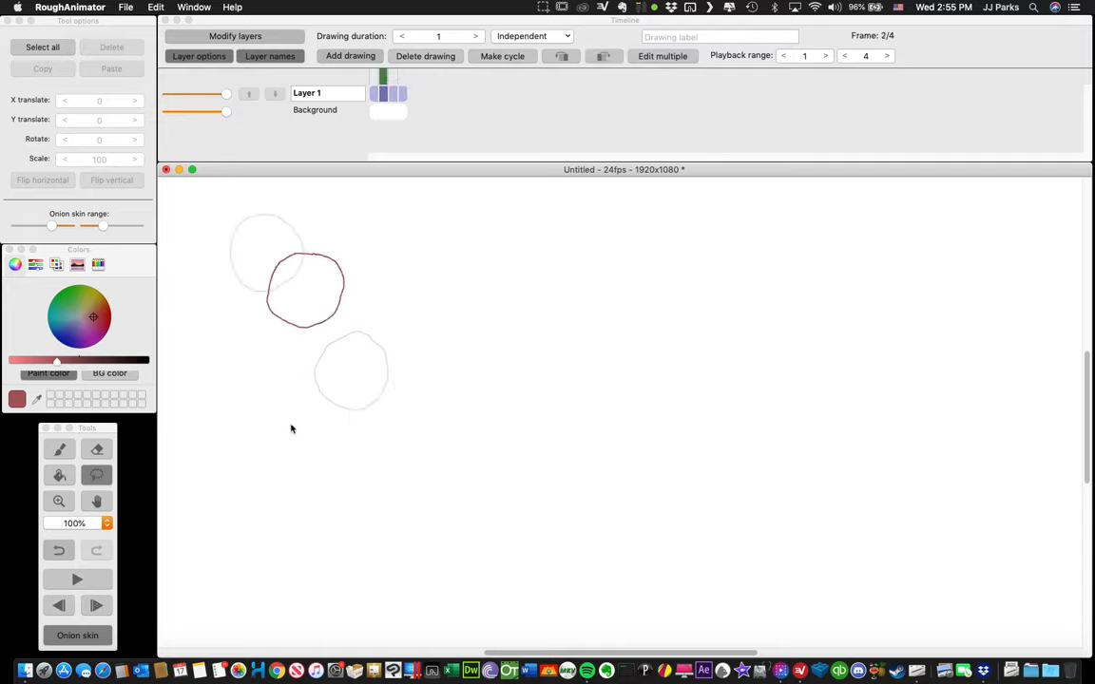
{"action": "key", "text": "Right"}
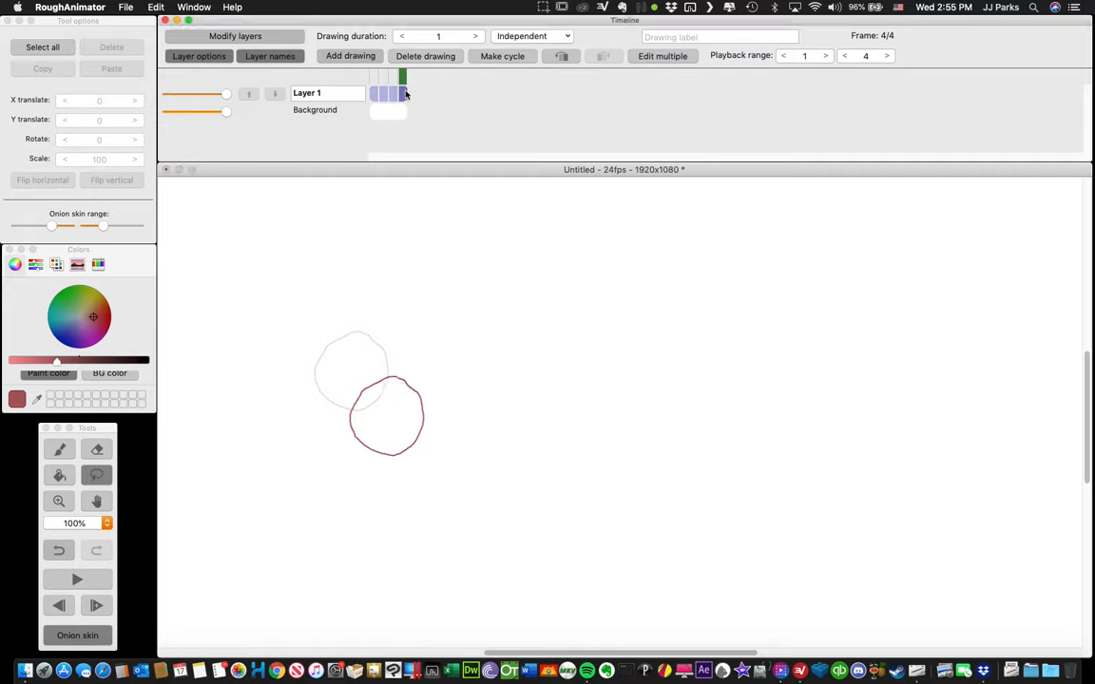
Step: Duplicate the fourth drawing after itself, lasso the copied circle and move it about 67 px right and 116 px down
{"action": "left_click", "coordinate": [367, 57]}
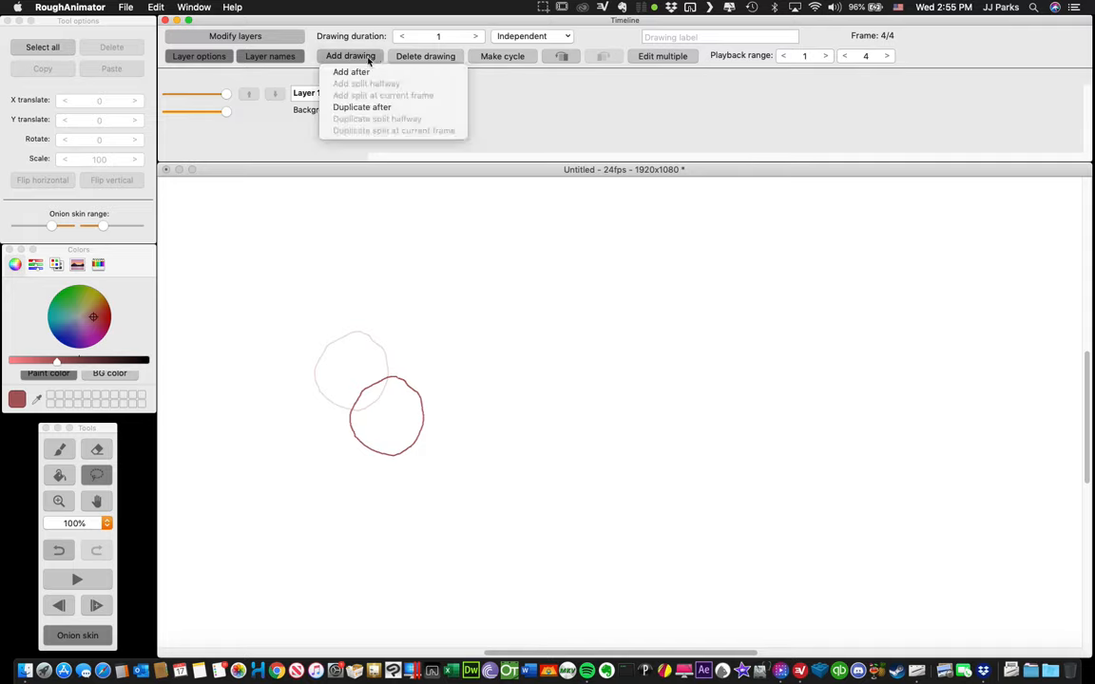
{"action": "left_click", "coordinate": [387, 112]}
{"action": "mouse_move", "coordinate": [382, 358]}
{"action": "left_mouse_down"}
{"action": "mouse_move", "coordinate": [326, 394]}
{"action": "mouse_move", "coordinate": [319, 445]}
{"action": "mouse_move", "coordinate": [350, 483]}
{"action": "mouse_move", "coordinate": [381, 491]}
{"action": "mouse_move", "coordinate": [428, 467]}
{"action": "mouse_move", "coordinate": [451, 422]}
{"action": "mouse_move", "coordinate": [440, 377]}
{"action": "mouse_move", "coordinate": [406, 359]}
{"action": "left_mouse_up"}
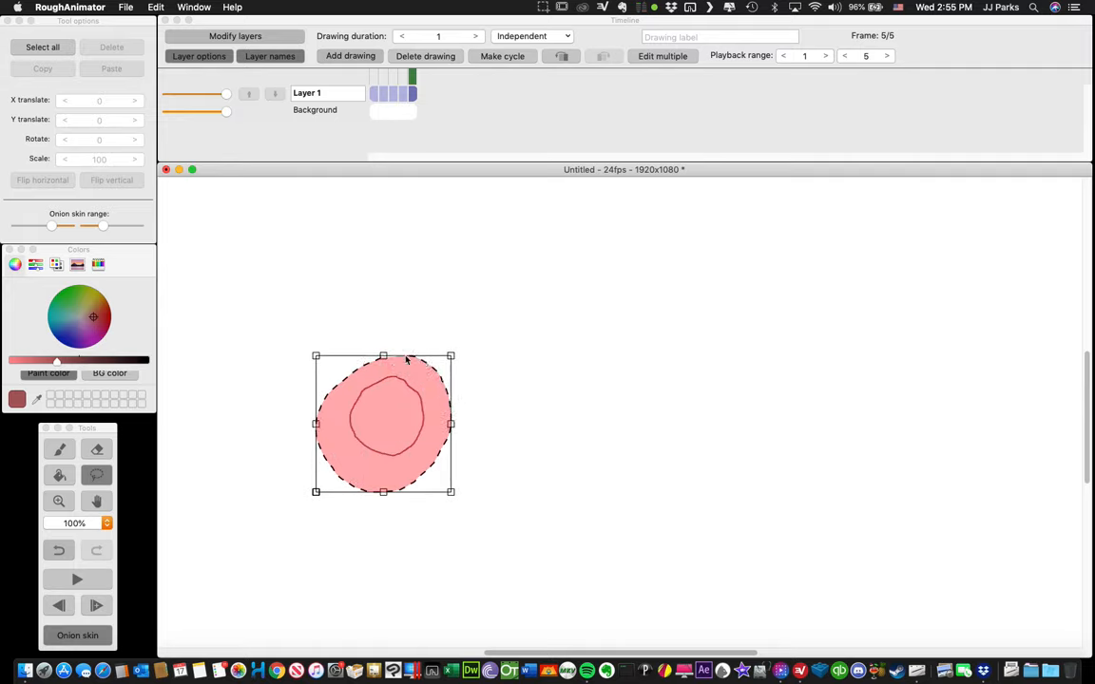
{"action": "left_click_drag", "start_coordinate": [414, 428], "coordinate": [458, 504]}
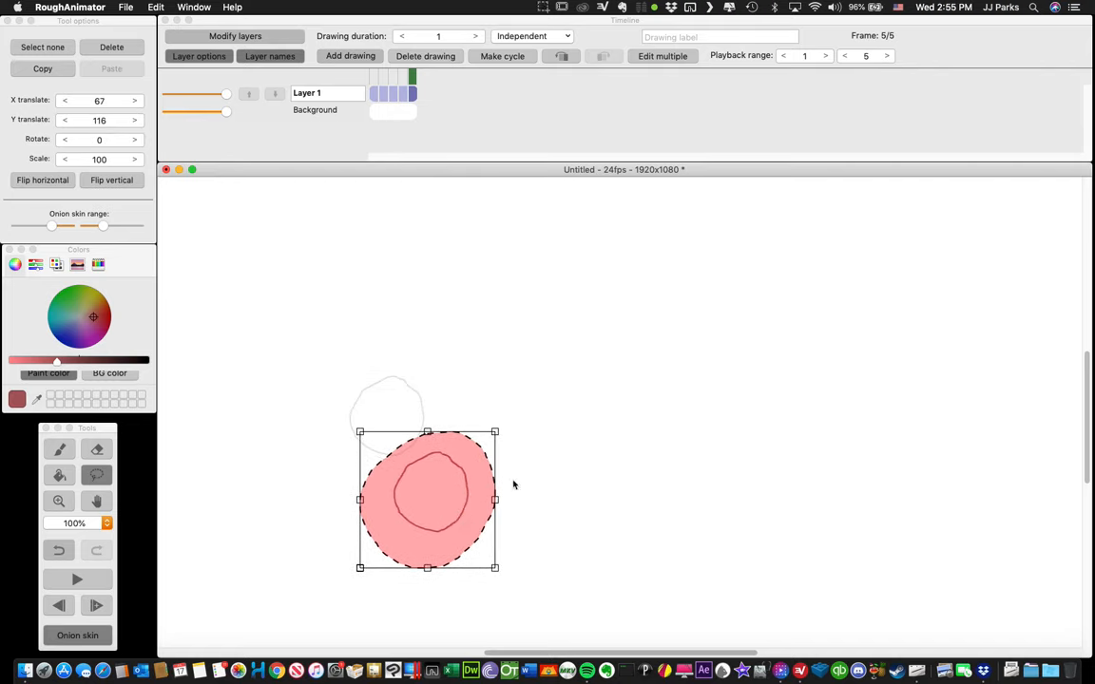
Step: Flip back and forth through all five frames to examine the circle's motion
{"action": "key", "text": "Left"}
{"action": "key", "text": "Left"}
{"action": "key", "text": "Left"}
{"action": "key", "text": "Left"}
{"action": "key", "text": "Right"}
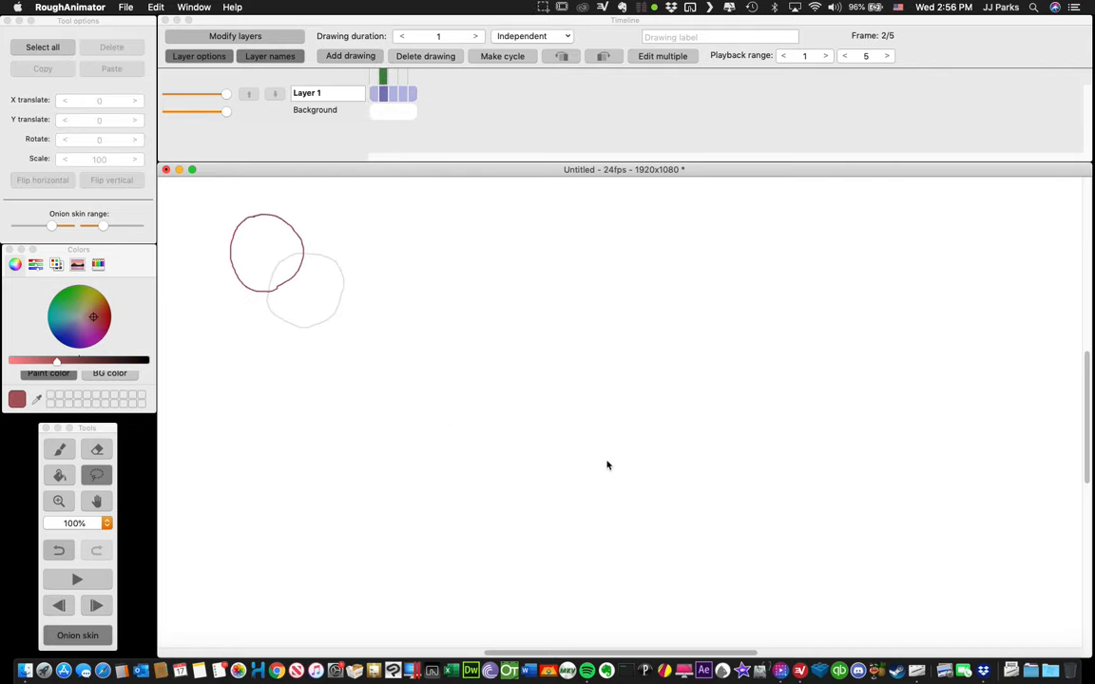
{"action": "key", "text": "Right"}
{"action": "key", "text": "Right"}
{"action": "key", "text": "Right"}
{"action": "key", "text": "Left"}
{"action": "key", "text": "Left"}
{"action": "key", "text": "Left"}
{"action": "key", "text": "Left"}
{"action": "key", "text": "Right"}
{"action": "key", "text": "Right"}
{"action": "key", "text": "Right"}
{"action": "key", "text": "Right"}
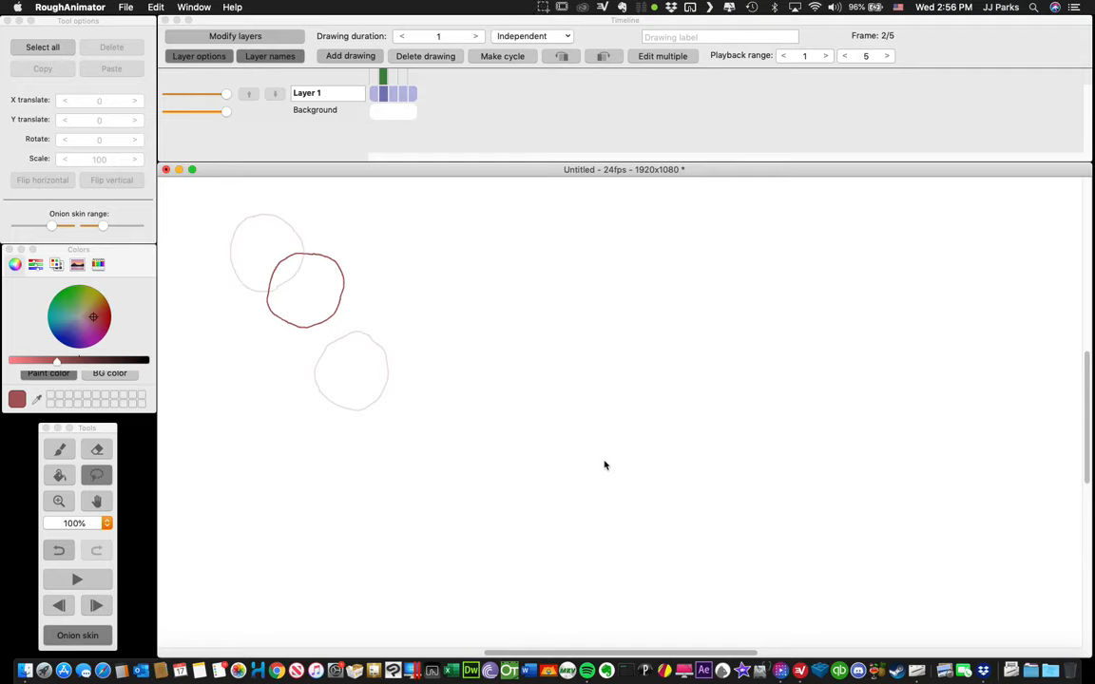
Step: Flip back and forth through the five frames to examine the circle's spacing along its diagonal path
{"action": "key", "text": "Left"}
{"action": "key", "text": "Left"}
{"action": "key", "text": "Left"}
{"action": "key", "text": "Left"}
{"action": "key", "text": "Right"}
{"action": "key", "text": "Right"}
{"action": "key", "text": "Right"}
{"action": "key", "text": "Right"}
{"action": "key", "text": "Left"}
{"action": "key", "text": "Left"}
{"action": "key", "text": "Left"}
{"action": "key", "text": "Right"}
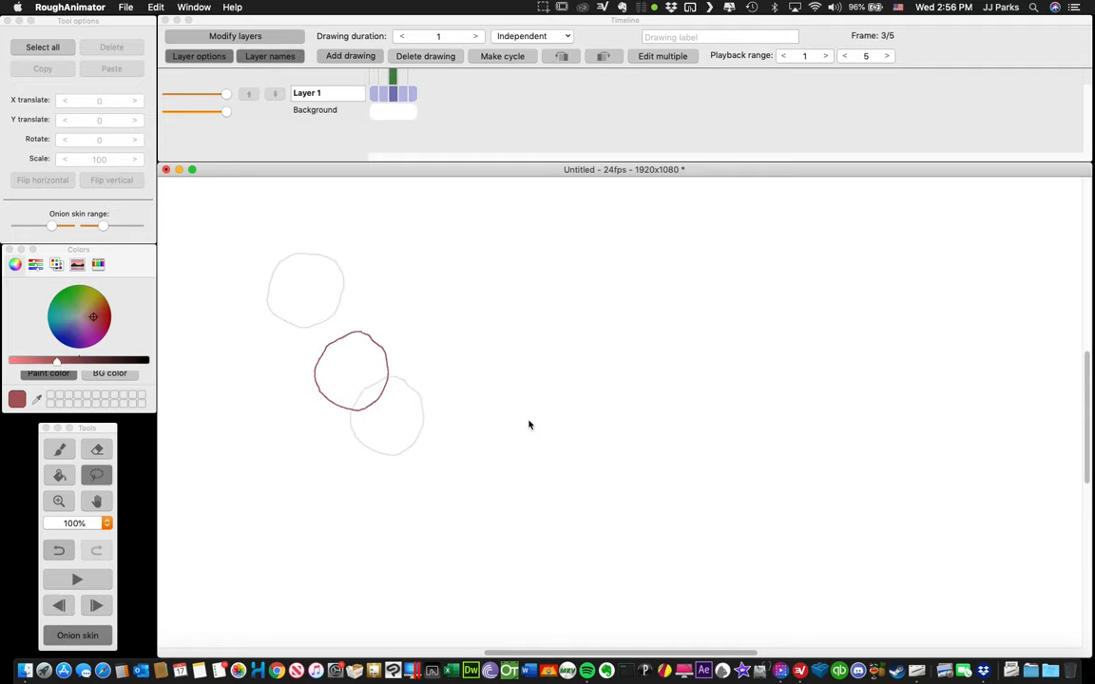
{"action": "key", "text": "Right"}
{"action": "key", "text": "Right"}
{"action": "key", "text": "Left"}
{"action": "key", "text": "Left"}
{"action": "key", "text": "Left"}
{"action": "key", "text": "Left"}
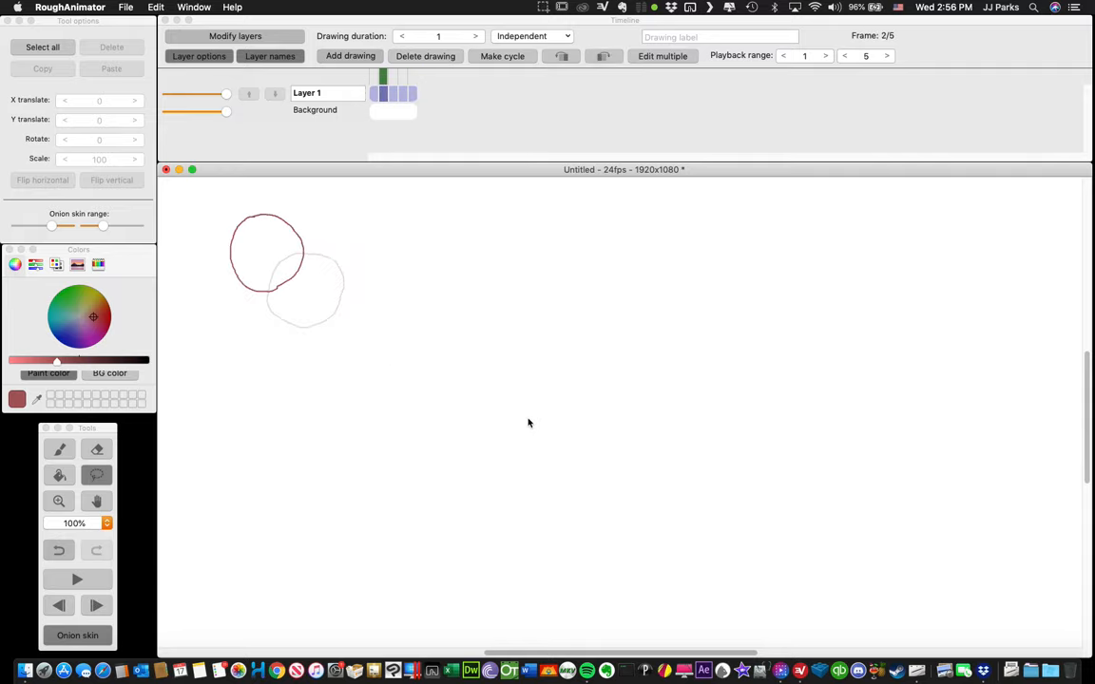
{"action": "key", "text": "Right"}
{"action": "key", "text": "Right"}
{"action": "key", "text": "Right"}
{"action": "key", "text": "Right"}
{"action": "key", "text": "Left"}
{"action": "key", "text": "Left"}
{"action": "key", "text": "Left"}
{"action": "key", "text": "Left"}
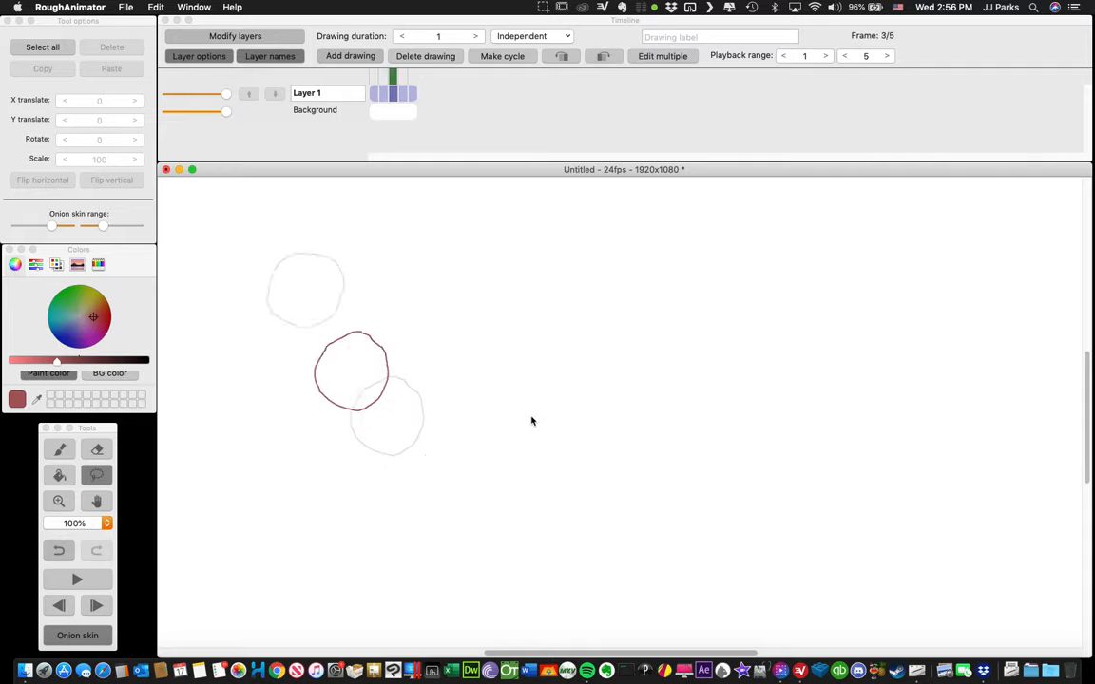
{"action": "key", "text": "Right"}
{"action": "key", "text": "Right"}
{"action": "key", "text": "Right"}
{"action": "key", "text": "Right"}
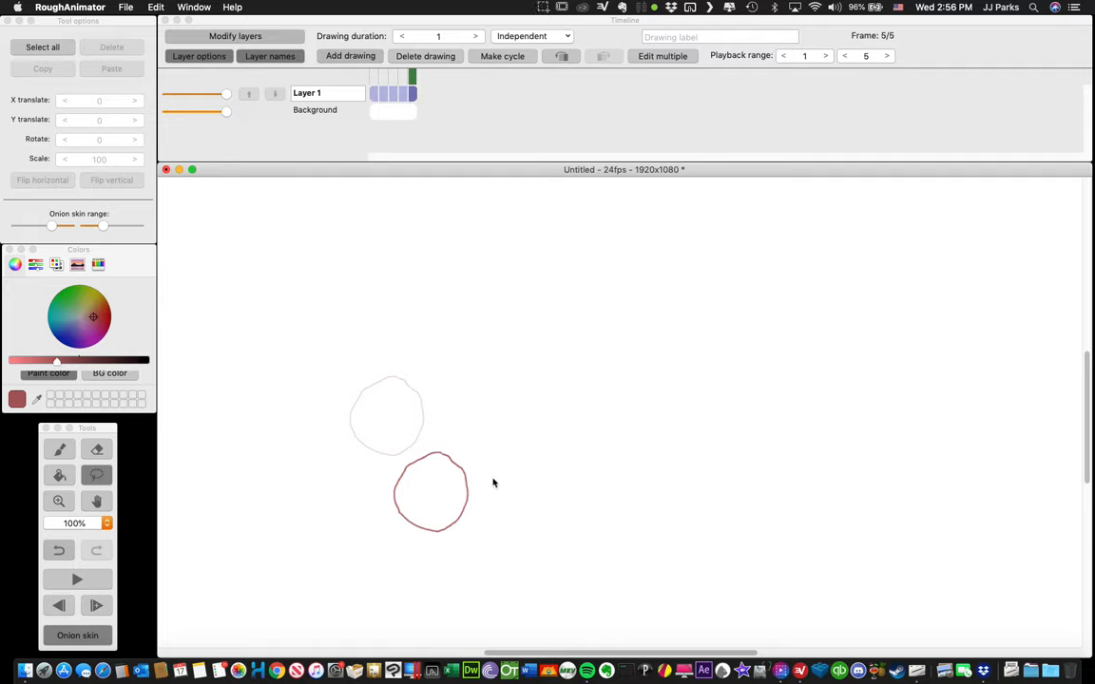
Step: Add an empty drawing after frame 5 and brush in a diagonally stretched oval overlapping the lower-right edge of the onion-skinned circle
{"action": "left_click", "coordinate": [443, 69]}
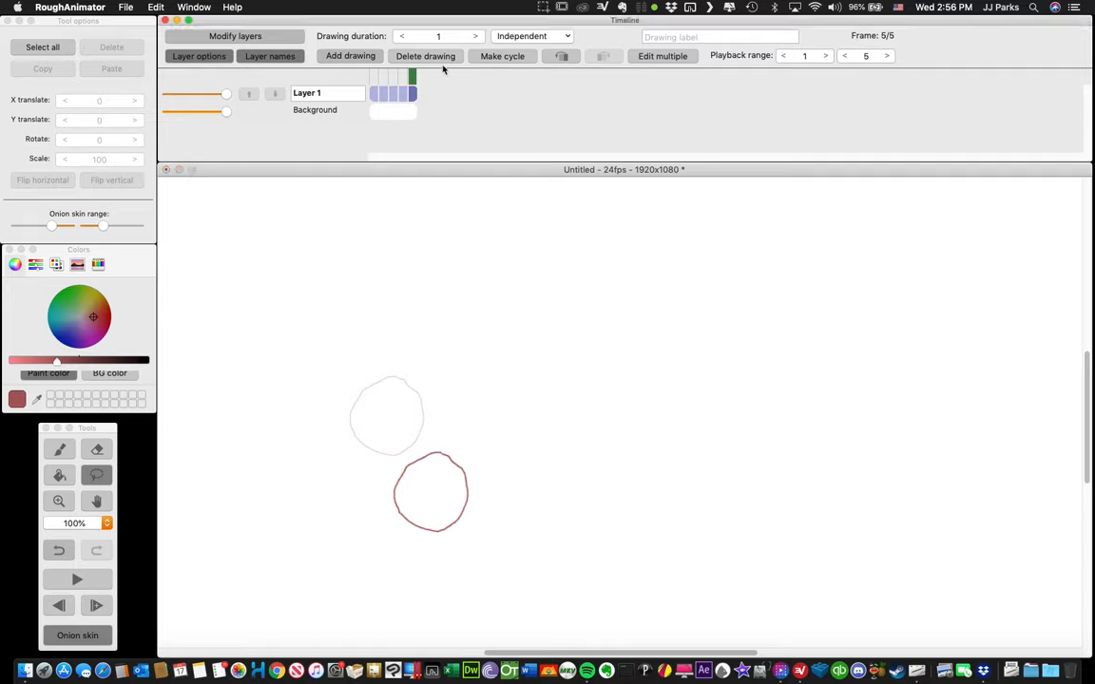
{"action": "left_click", "coordinate": [367, 59]}
{"action": "left_click", "coordinate": [337, 71]}
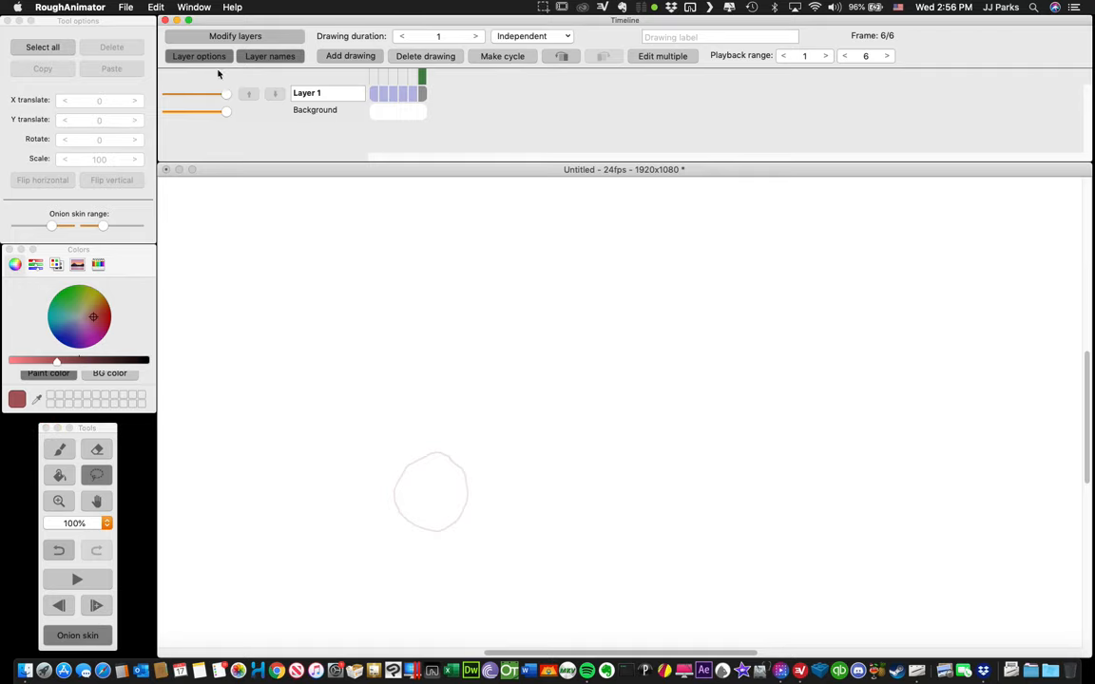
{"action": "left_click", "coordinate": [59, 448]}
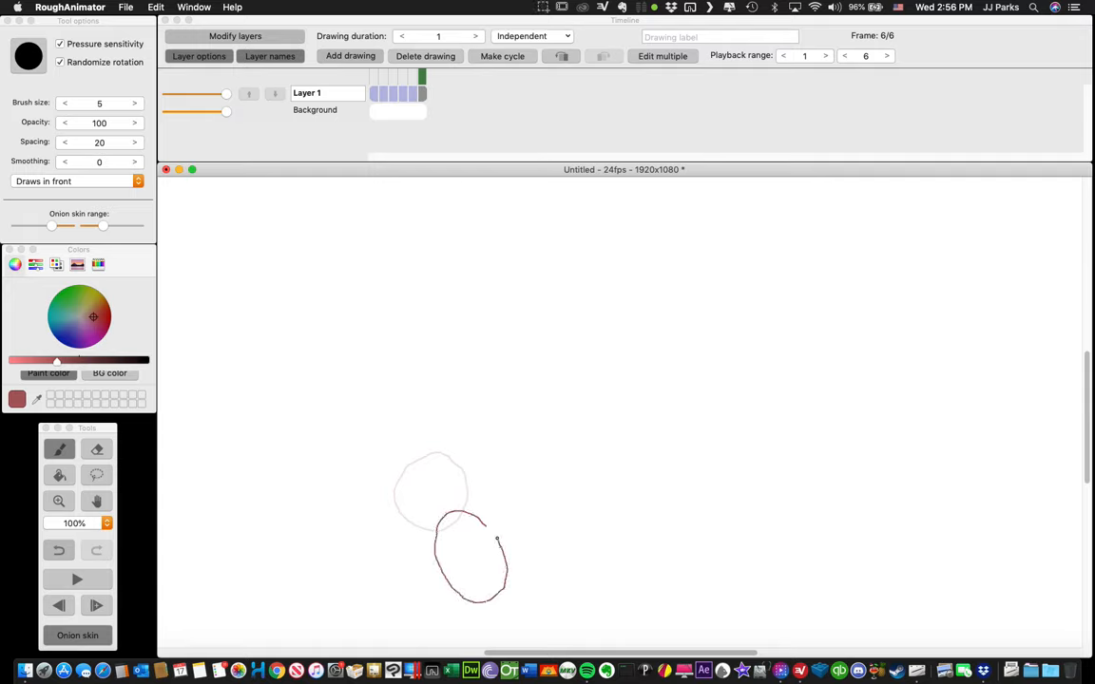
{"action": "key", "text": "Left"}
{"action": "key", "text": "Right"}
Step: Add an empty drawing after frame 6 and brush in a flat, horizontally squashed oval at the base of the stretched oval
{"action": "left_click", "coordinate": [444, 59]}
{"action": "left_click", "coordinate": [369, 59]}
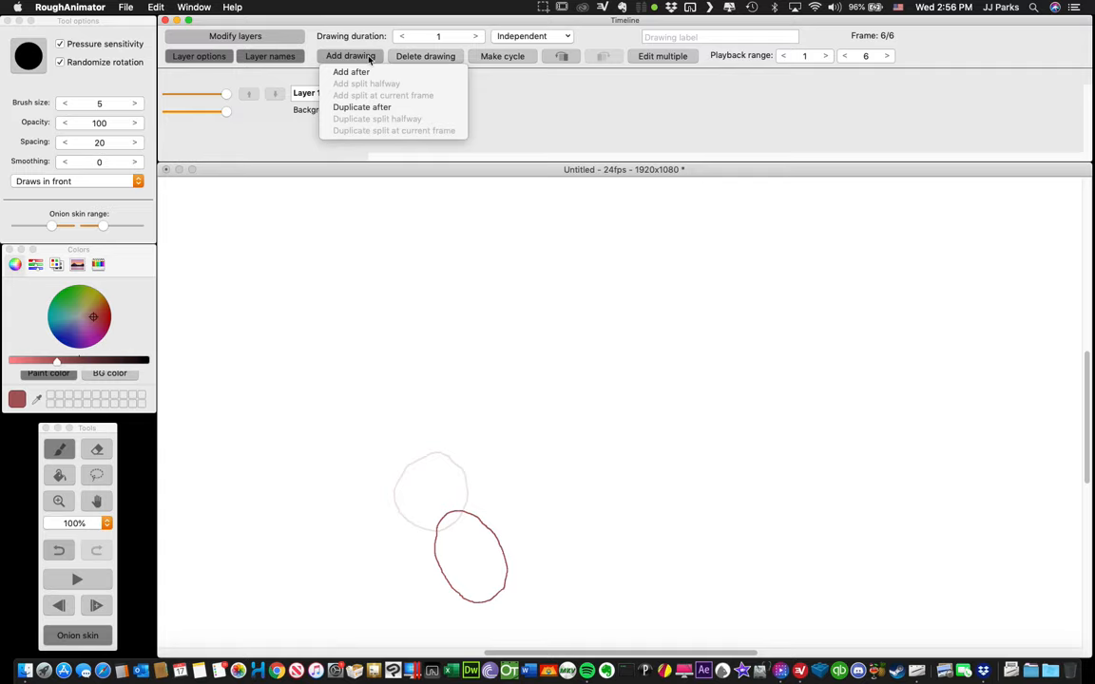
{"action": "left_click", "coordinate": [351, 72]}
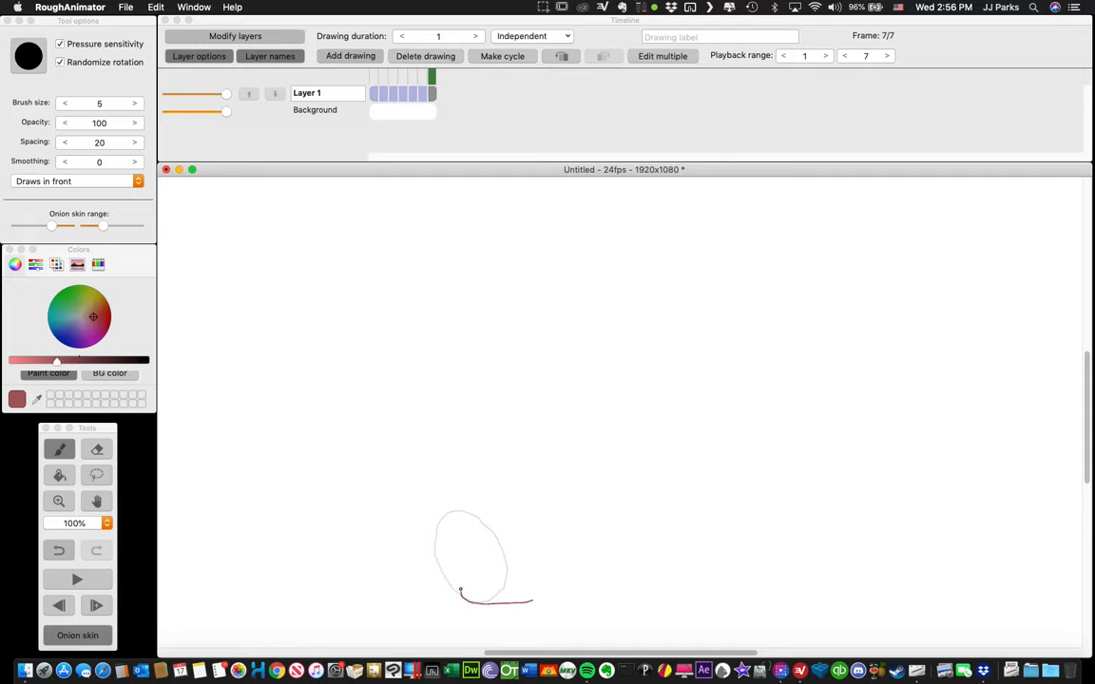
{"action": "left_click_drag", "start_coordinate": [492, 567], "coordinate": [549, 567]}
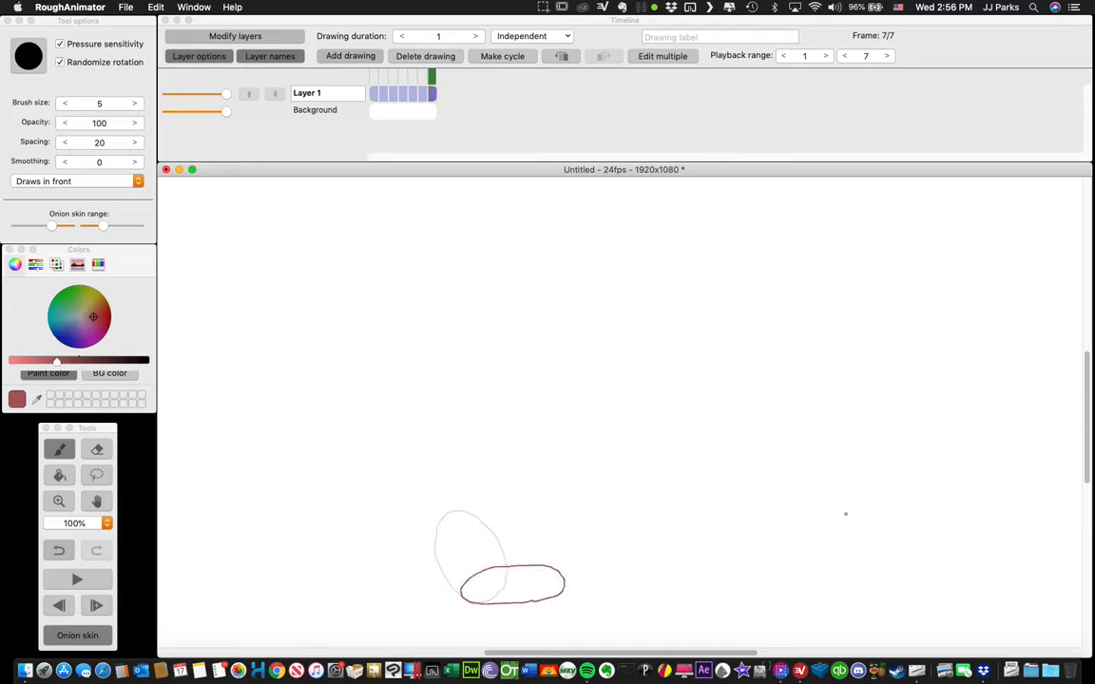
{"action": "key", "text": "space"}
Step: Add an empty drawing after frame 7 and brush in a stretched teardrop rising up and right from the squashed oval
{"action": "left_click", "coordinate": [373, 57]}
{"action": "left_click", "coordinate": [380, 73]}
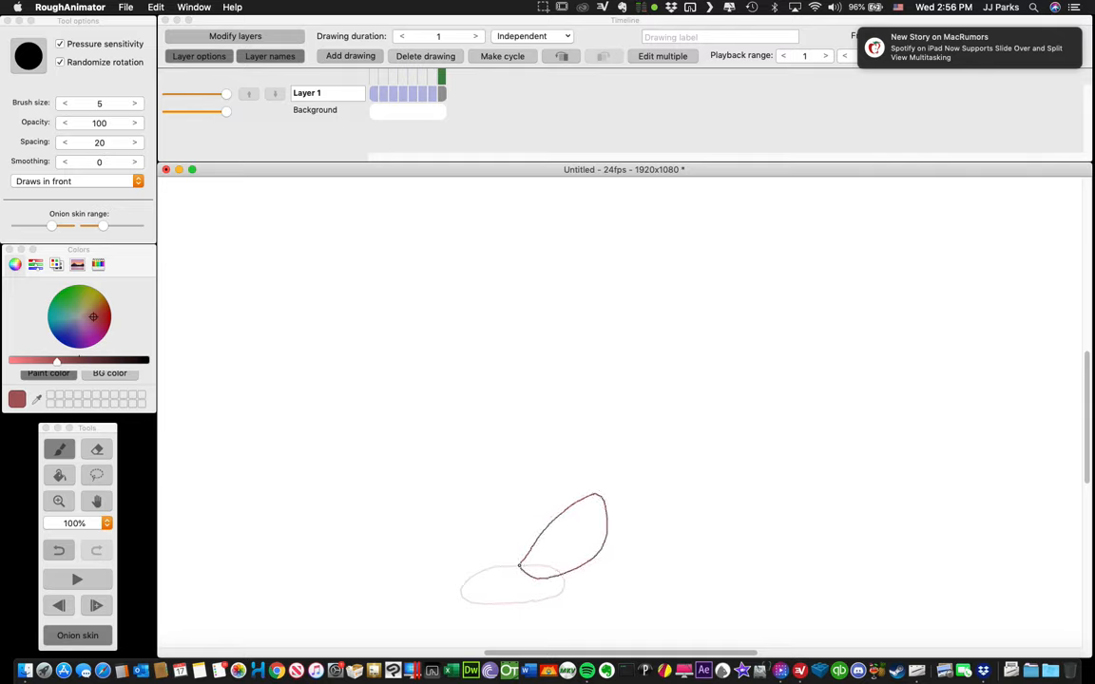
{"action": "left_click_drag", "start_coordinate": [519, 567], "coordinate": [520, 566]}
Step: Flip back to frame 4 and forward to frame 8 to examine the squash and stretch at the bounce
{"action": "key", "text": "Left"}
{"action": "key", "text": "Left"}
{"action": "key", "text": "Left"}
{"action": "key", "text": "Left"}
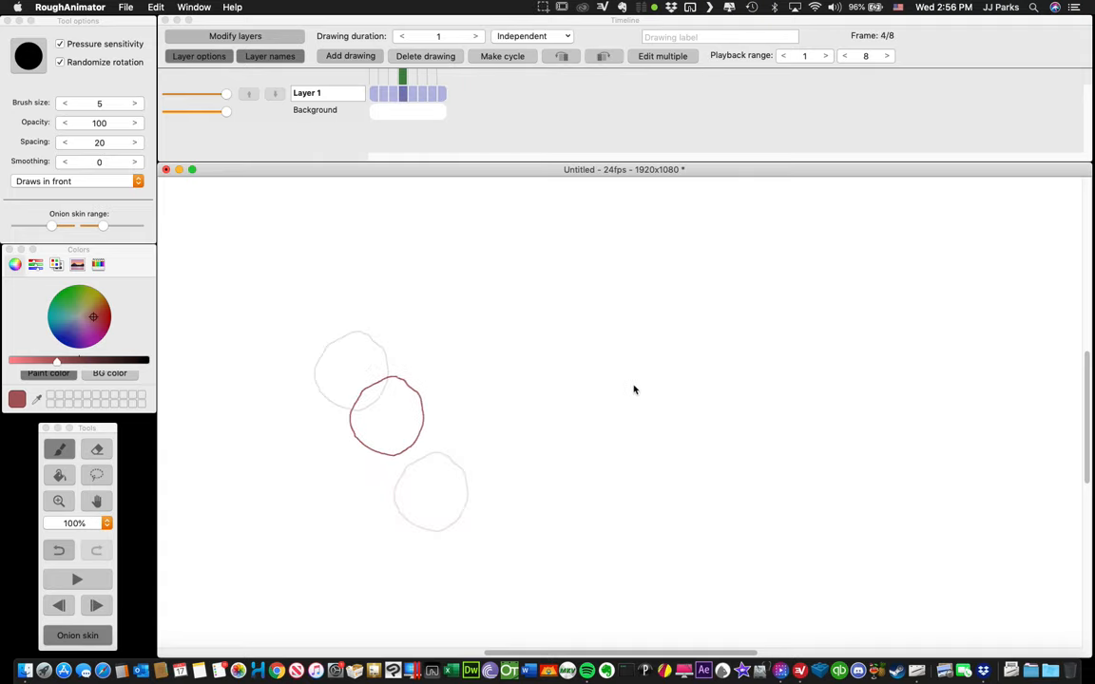
{"action": "key", "text": "Right"}
{"action": "key", "text": "Right"}
{"action": "key", "text": "Right"}
{"action": "key", "text": "Right"}
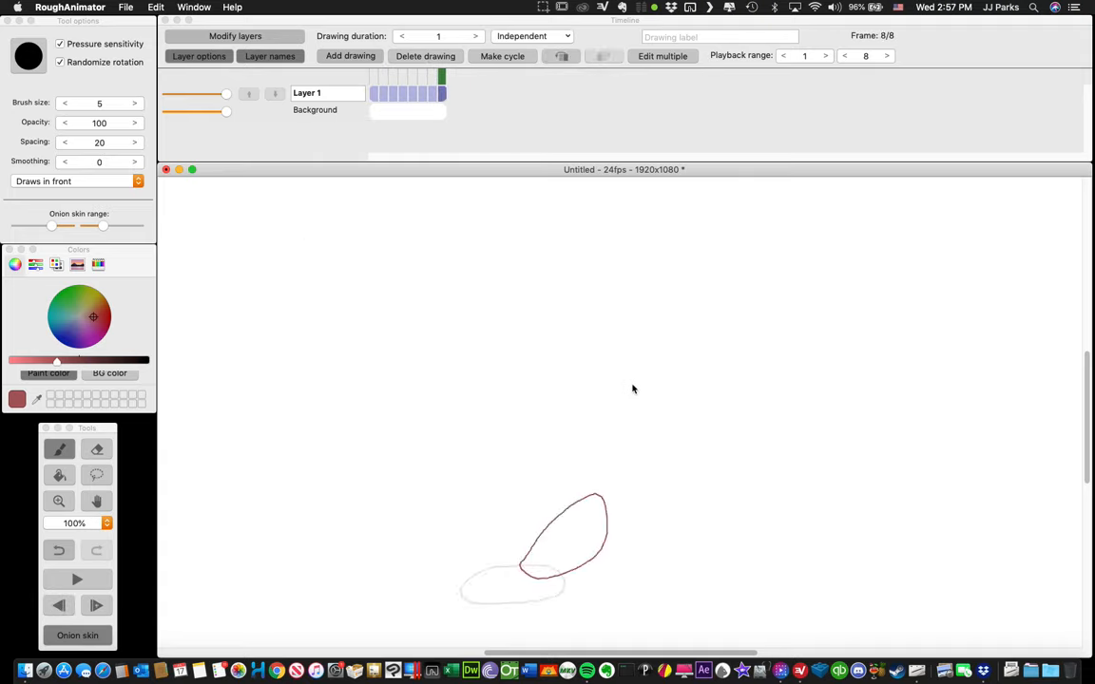
Step: Compare the last two drawings and add an empty drawing after frame 8
{"action": "key", "text": "Left"}
{"action": "key", "text": "Right"}
{"action": "key", "text": "Left"}
{"action": "key", "text": "Right"}
{"action": "left_click", "coordinate": [354, 54]}
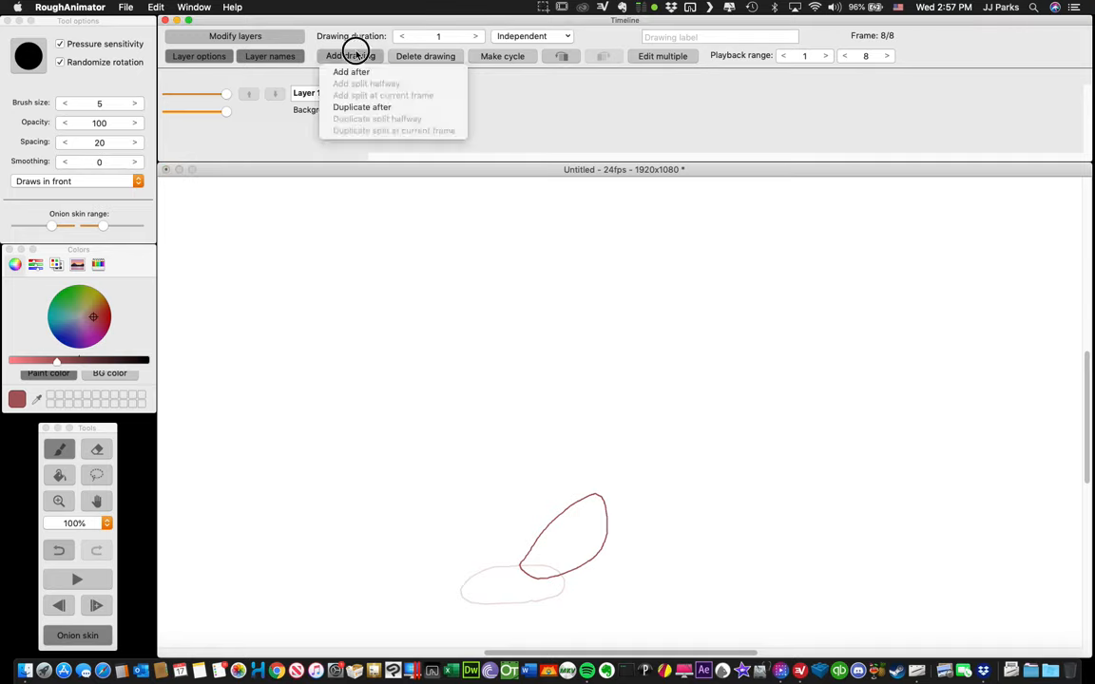
{"action": "left_click", "coordinate": [357, 72]}
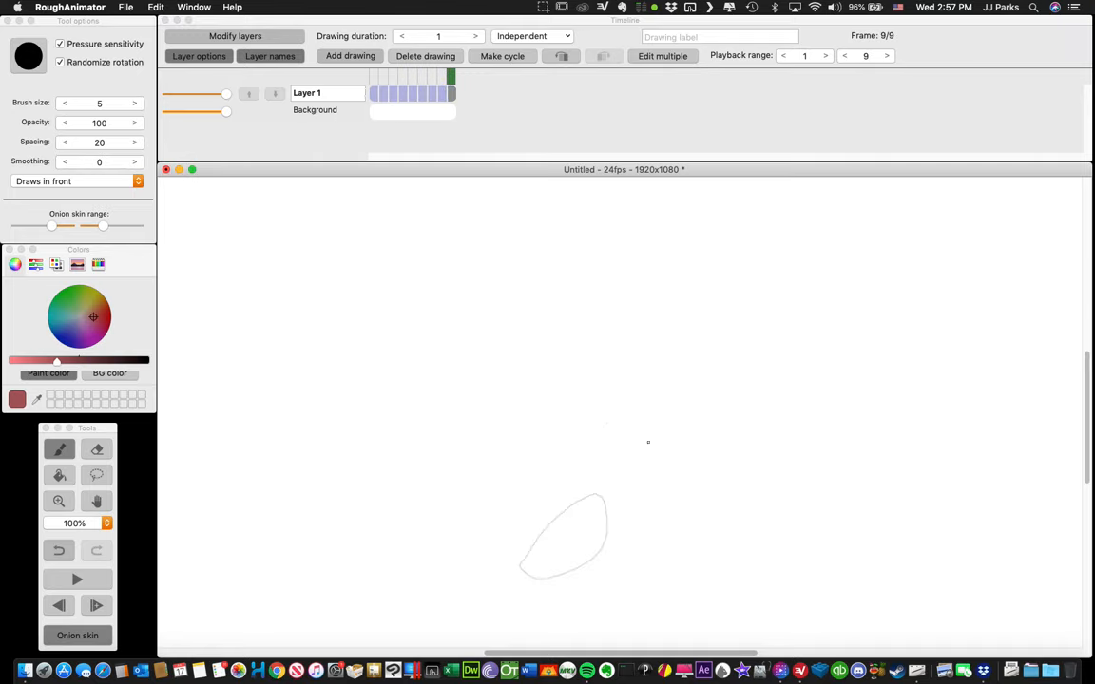
Step: Flip repeatedly through the frames around the bounce to examine the stretched and squashed ovals
{"action": "key", "text": "Left"}
{"action": "key", "text": "Left"}
{"action": "key", "text": "Left"}
{"action": "key", "text": "Left"}
{"action": "key", "text": "Left"}
{"action": "key", "text": "Left"}
{"action": "key", "text": "Left"}
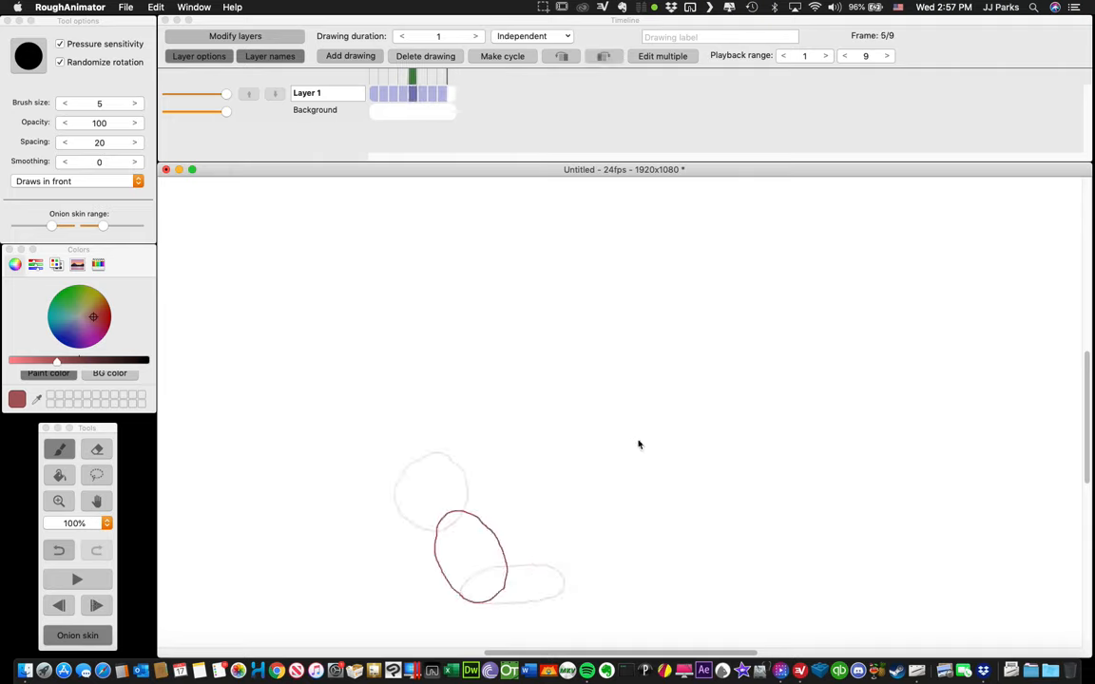
{"action": "key", "text": "Right"}
{"action": "key", "text": "Right"}
{"action": "key", "text": "Right"}
{"action": "key", "text": "Right"}
{"action": "key", "text": "Right"}
{"action": "key", "text": "Right"}
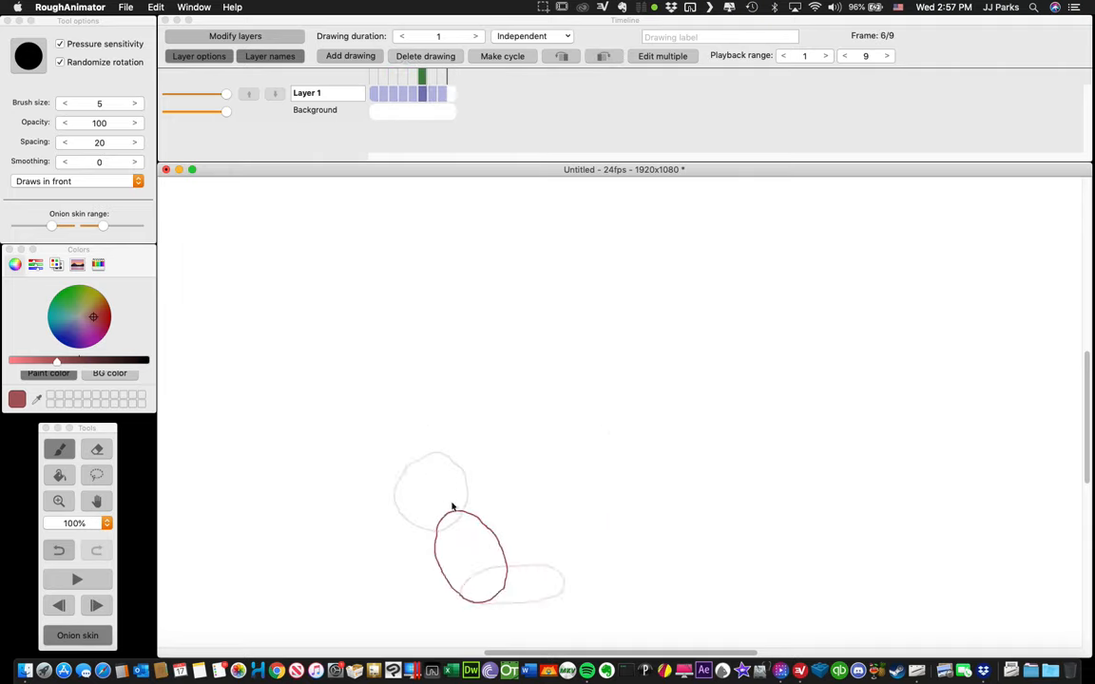
{"action": "key", "text": "Left"}
{"action": "key", "text": "Left"}
{"action": "key", "text": "Left"}
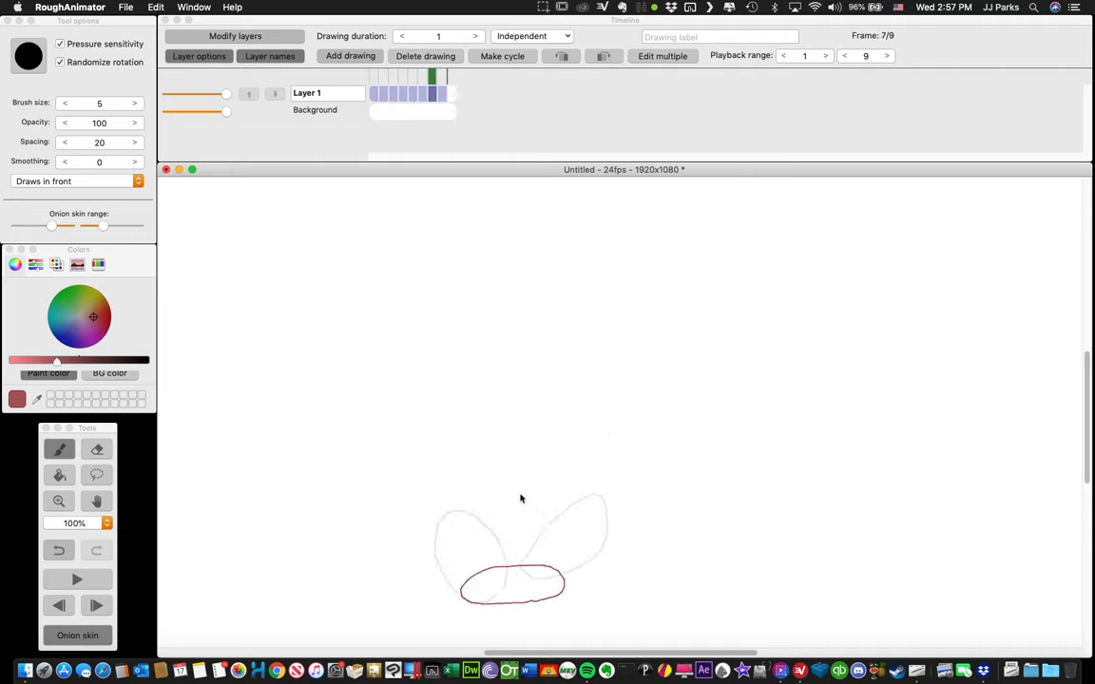
{"action": "key", "text": "Right"}
{"action": "key", "text": "Right"}
{"action": "key", "text": "Right"}
Step: Duplicate the stretched oval drawing on frame 6 after itself
{"action": "left_click", "coordinate": [424, 94]}
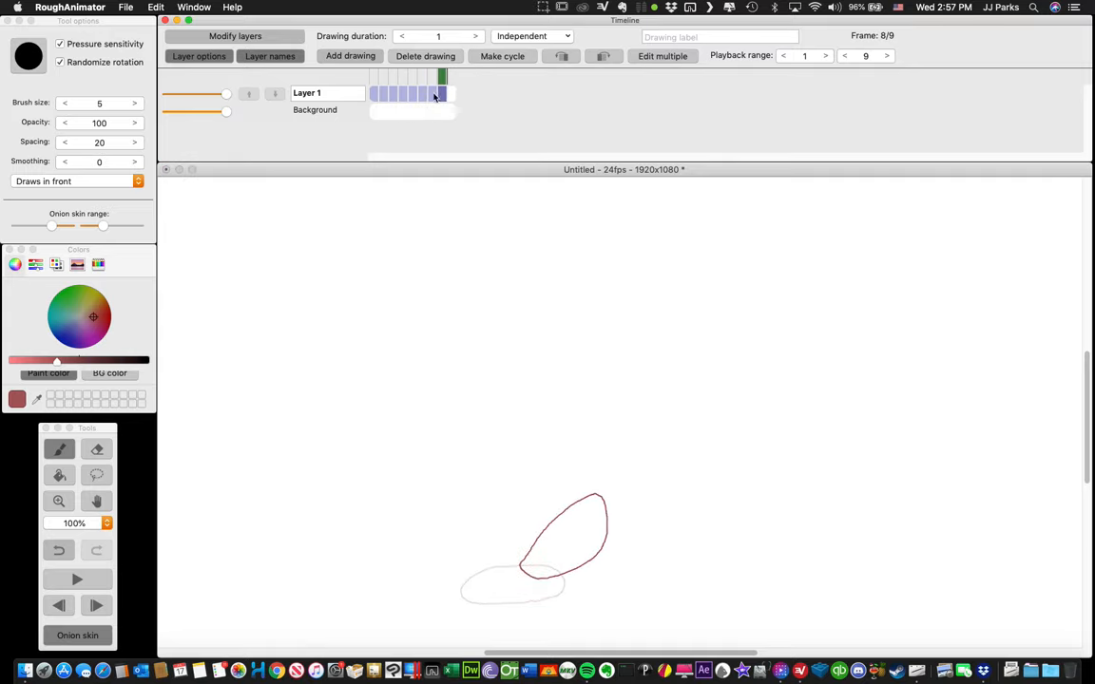
{"action": "key", "text": "Left"}
{"action": "key", "text": "Left"}
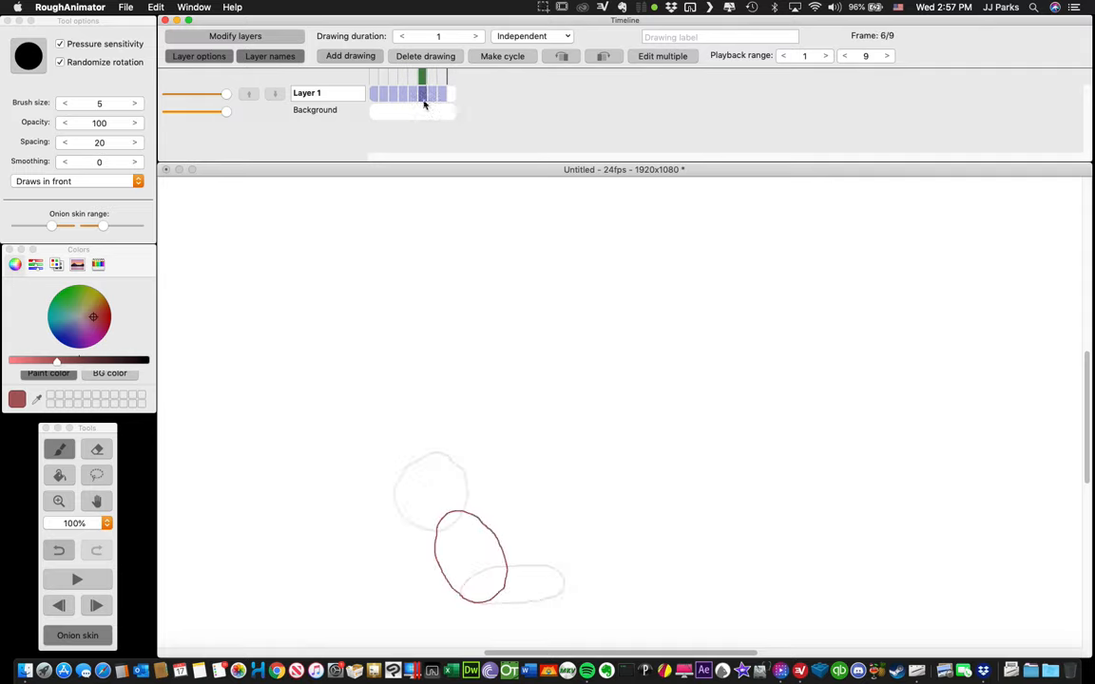
{"action": "left_click", "coordinate": [375, 58]}
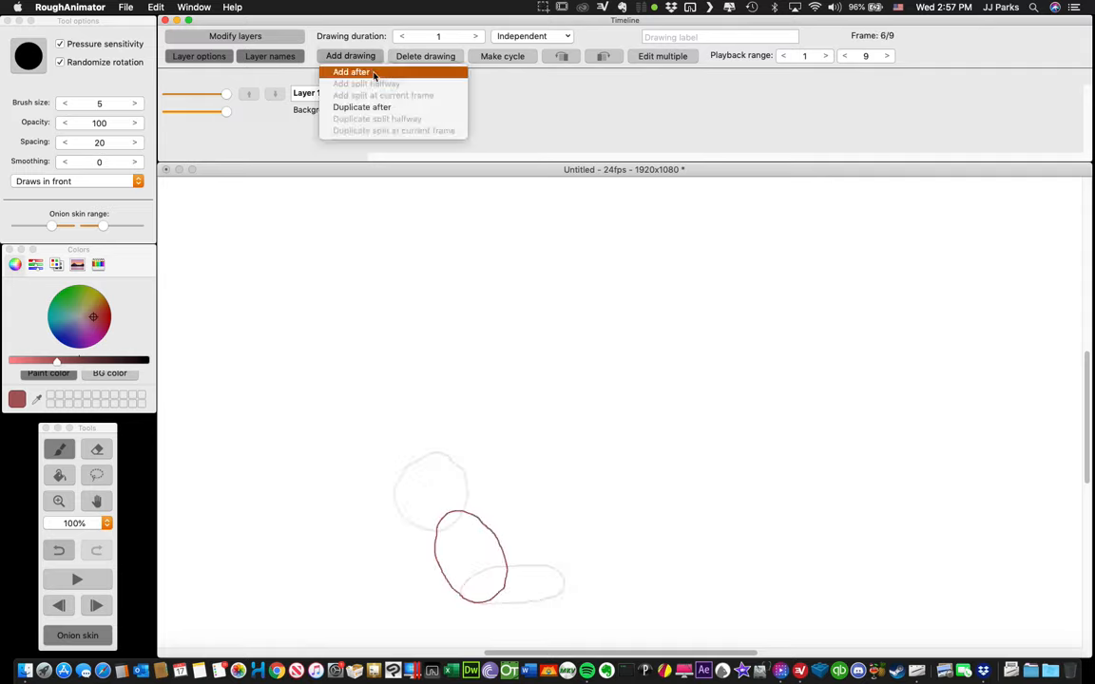
{"action": "left_click", "coordinate": [377, 109]}
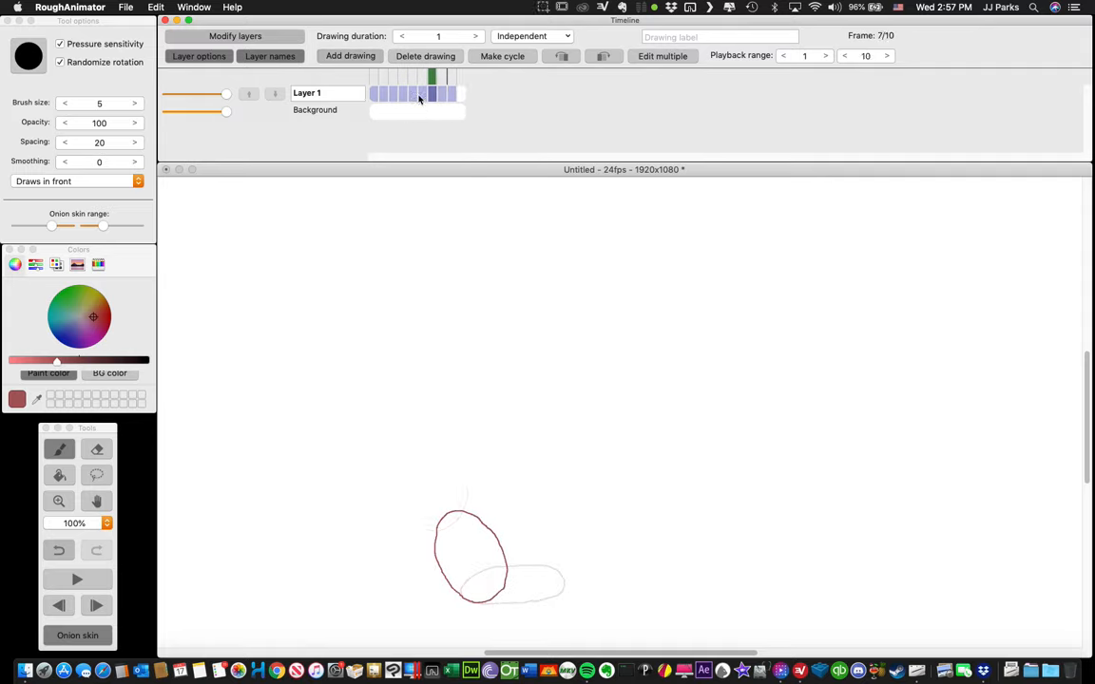
{"action": "left_click", "coordinate": [461, 412]}
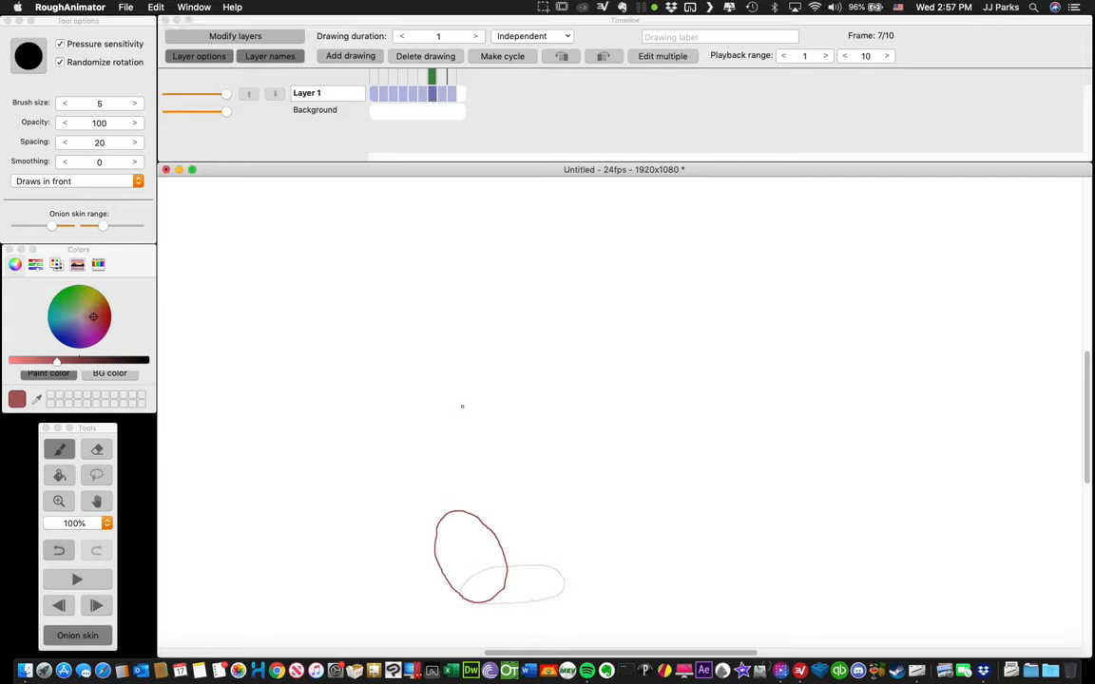
{"action": "key", "text": "super+z"}
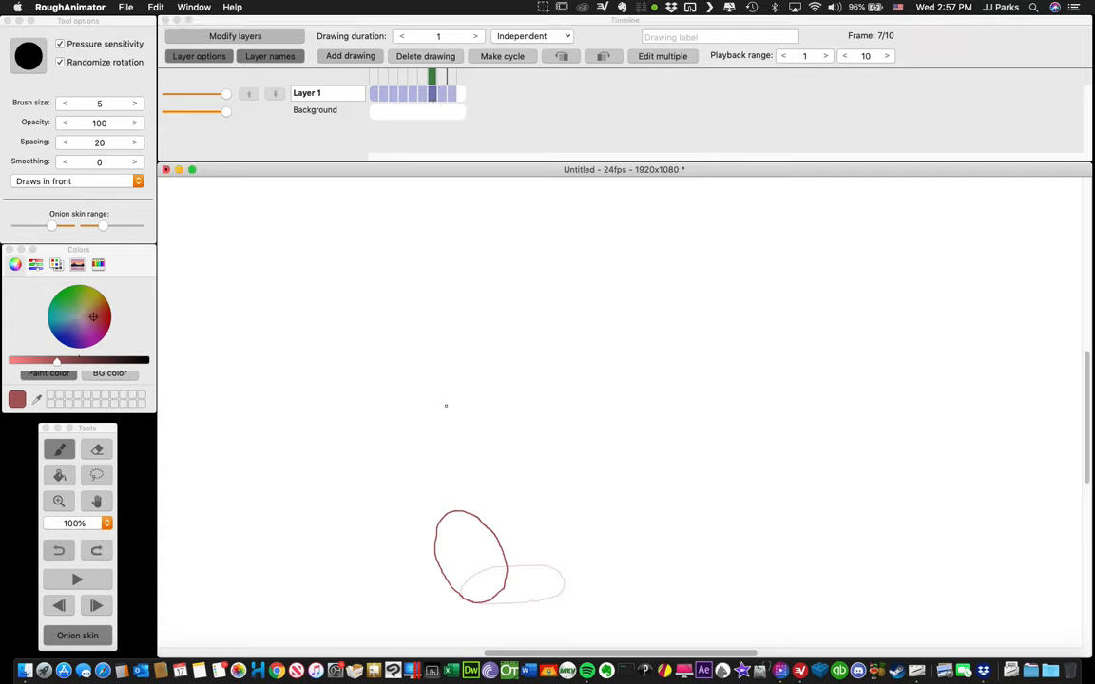
Step: Flip through the early frames to examine the plain circle drawings
{"action": "key", "text": "Left"}
{"action": "key", "text": "Left"}
{"action": "key", "text": "Left"}
{"action": "key", "text": "Left"}
{"action": "key", "text": "Left"}
{"action": "key", "text": "Right"}
{"action": "key", "text": "Right"}
{"action": "key", "text": "Right"}
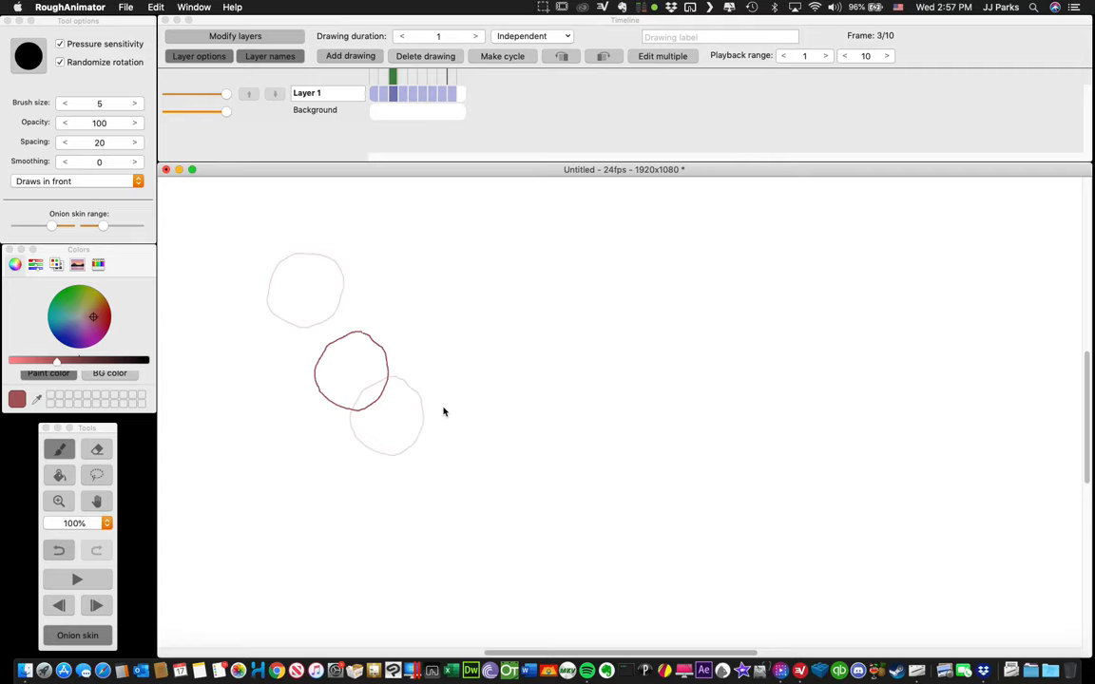
{"action": "key", "text": "Left"}
{"action": "key", "text": "Left"}
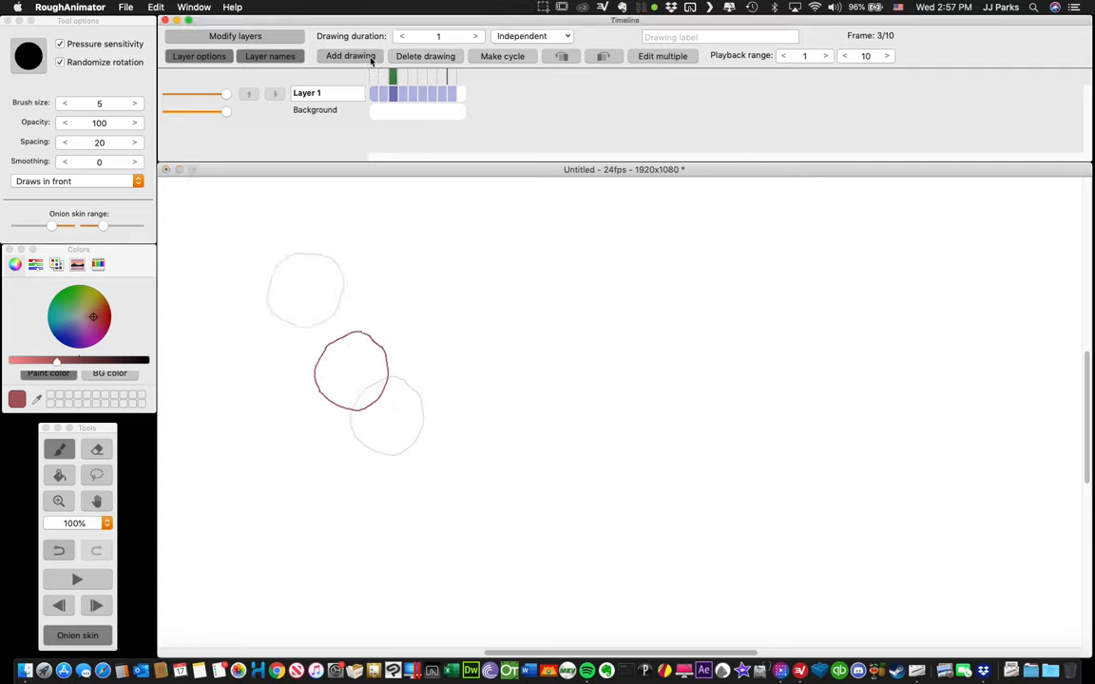
Step: Duplicate the circle drawing on frame 3 and shift the copy along the timeline to the last position, frame 11
{"action": "left_click", "coordinate": [370, 58]}
{"action": "left_click", "coordinate": [365, 105]}
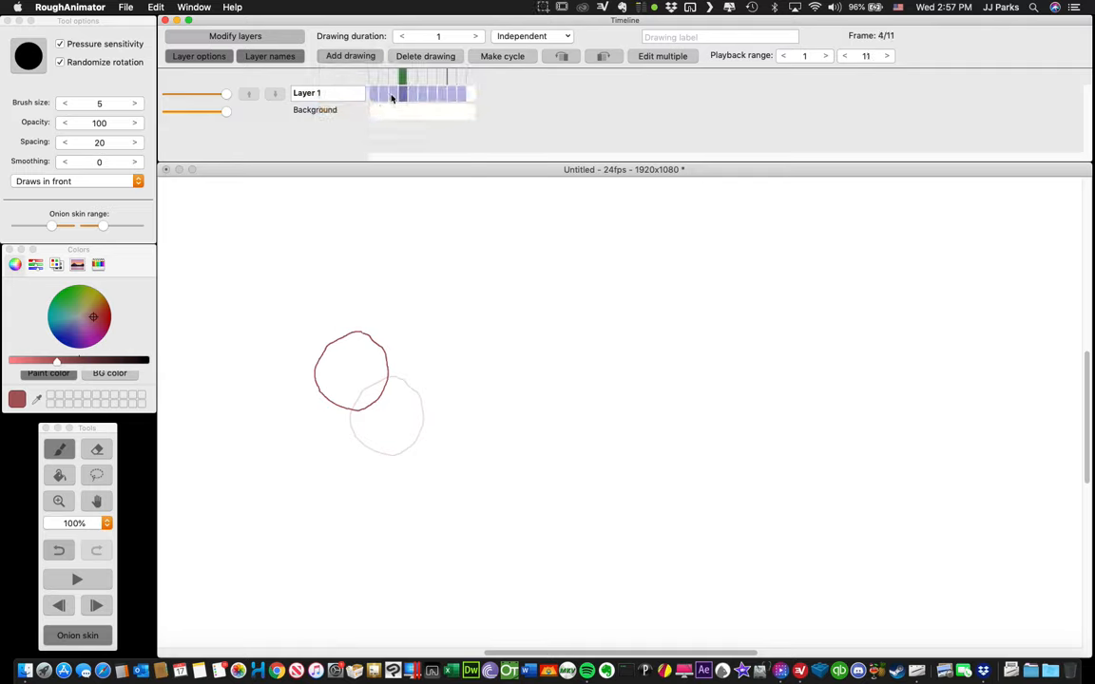
{"action": "left_click", "coordinate": [402, 94]}
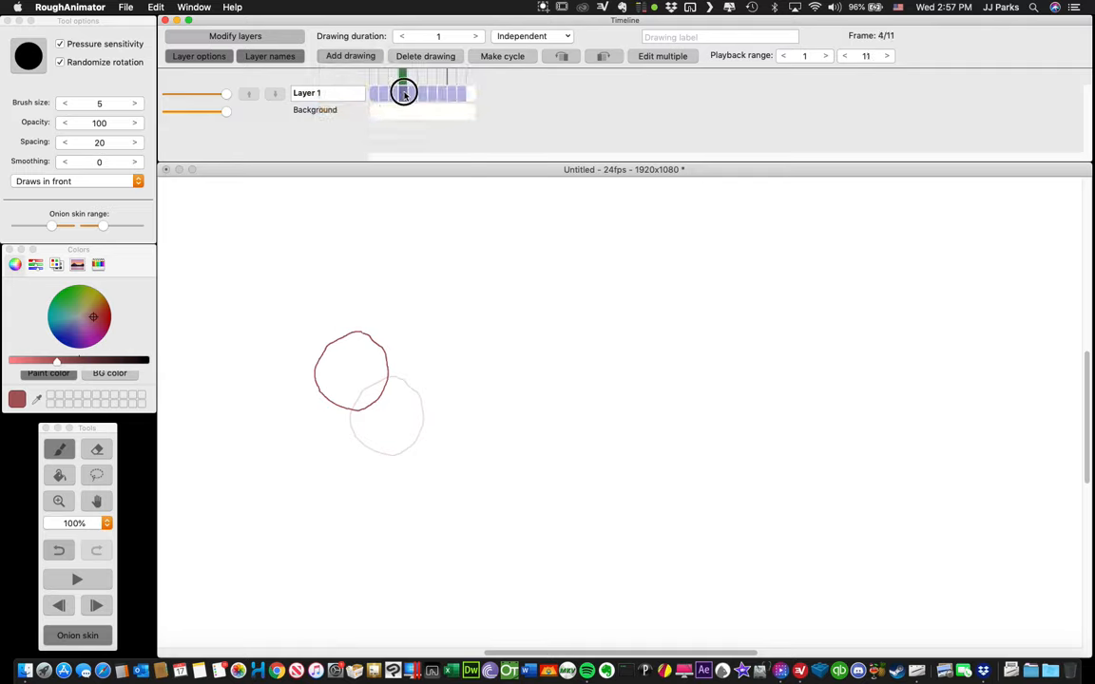
{"action": "left_click", "coordinate": [605, 57]}
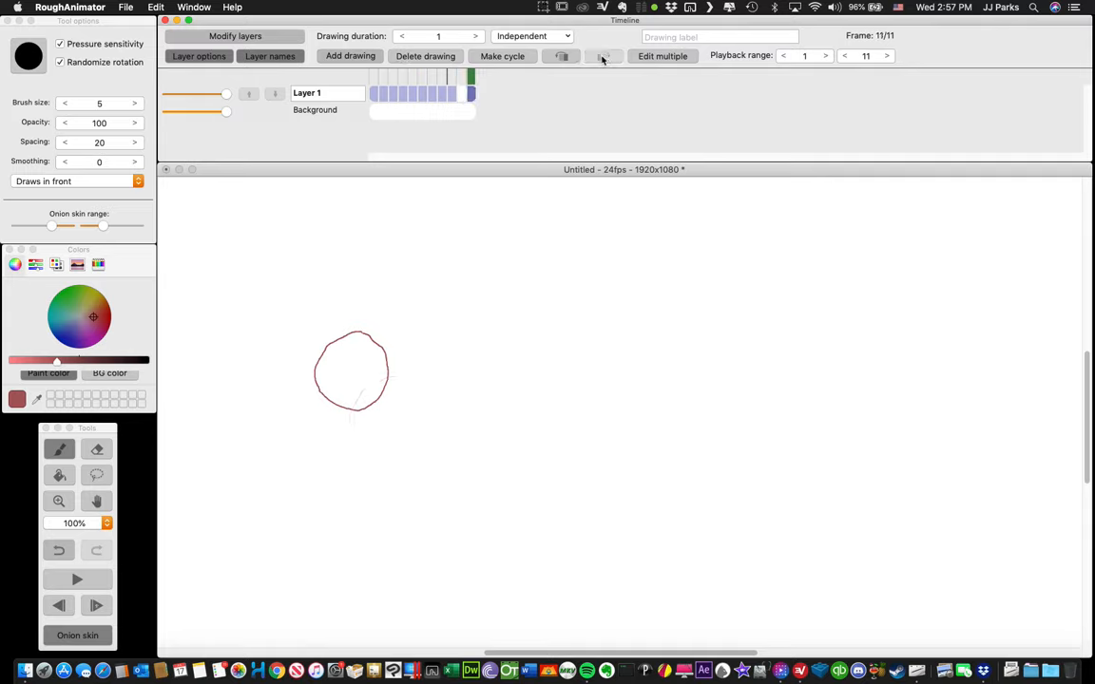
{"action": "left_click", "coordinate": [470, 93]}
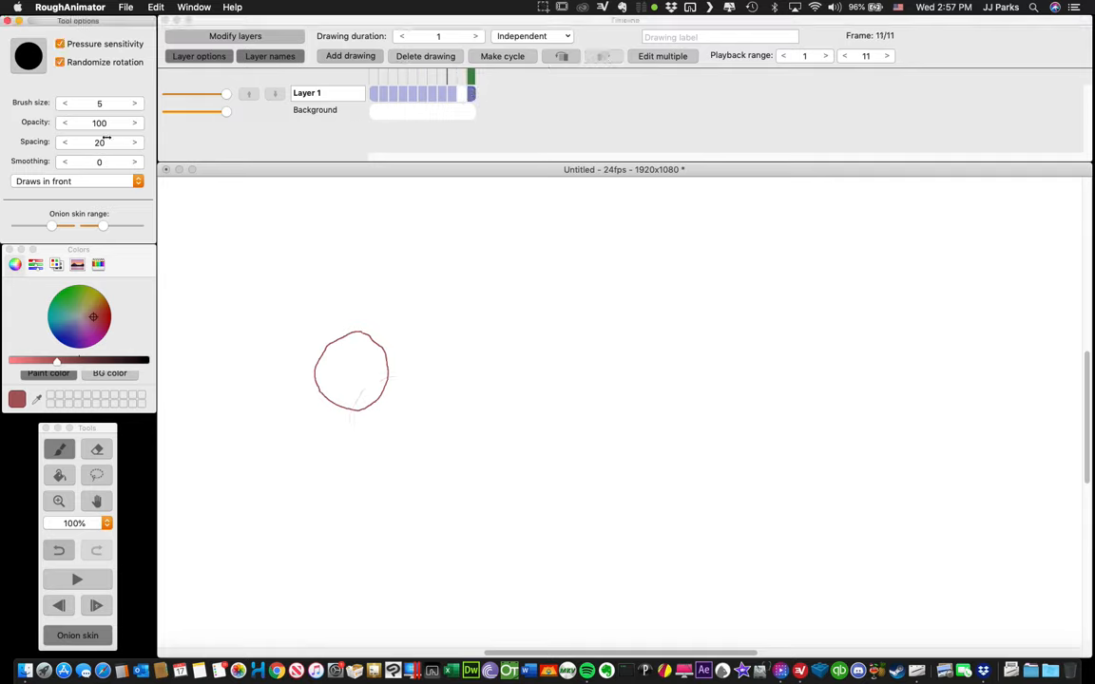
Step: Lasso the circle on frame 11 and move it about 253 px right and 63 px down, above the rising teardrop
{"action": "left_click", "coordinate": [96, 474]}
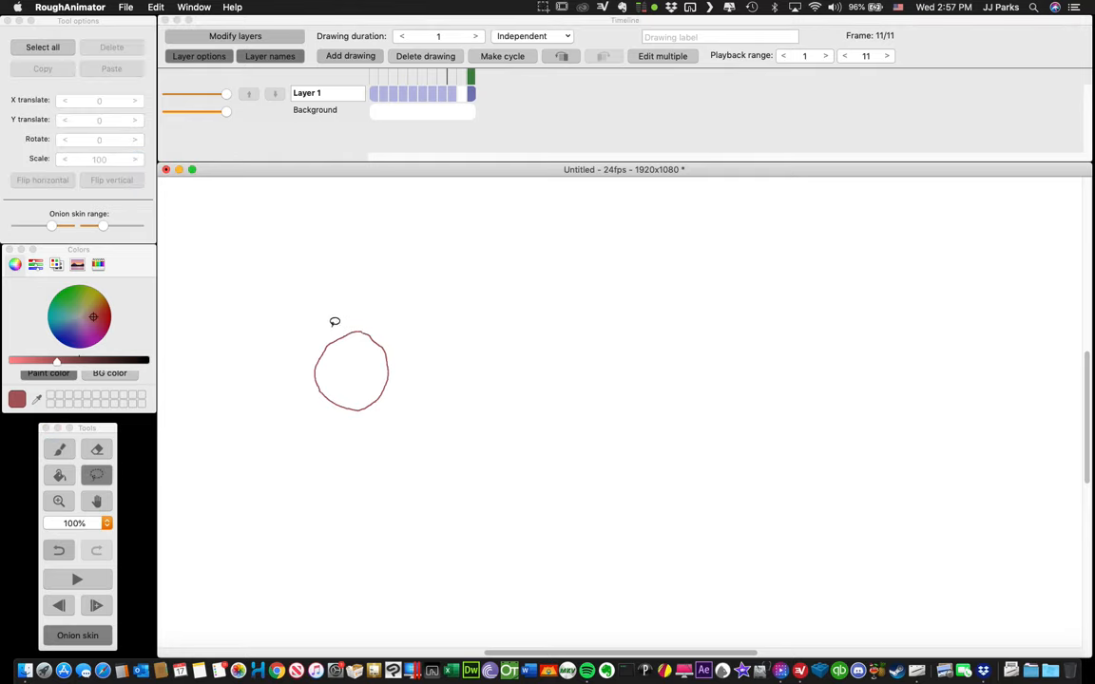
{"action": "mouse_move", "coordinate": [308, 337]}
{"action": "left_mouse_down"}
{"action": "mouse_move", "coordinate": [362, 440]}
{"action": "mouse_move", "coordinate": [401, 338]}
{"action": "mouse_move", "coordinate": [309, 323]}
{"action": "left_mouse_up"}
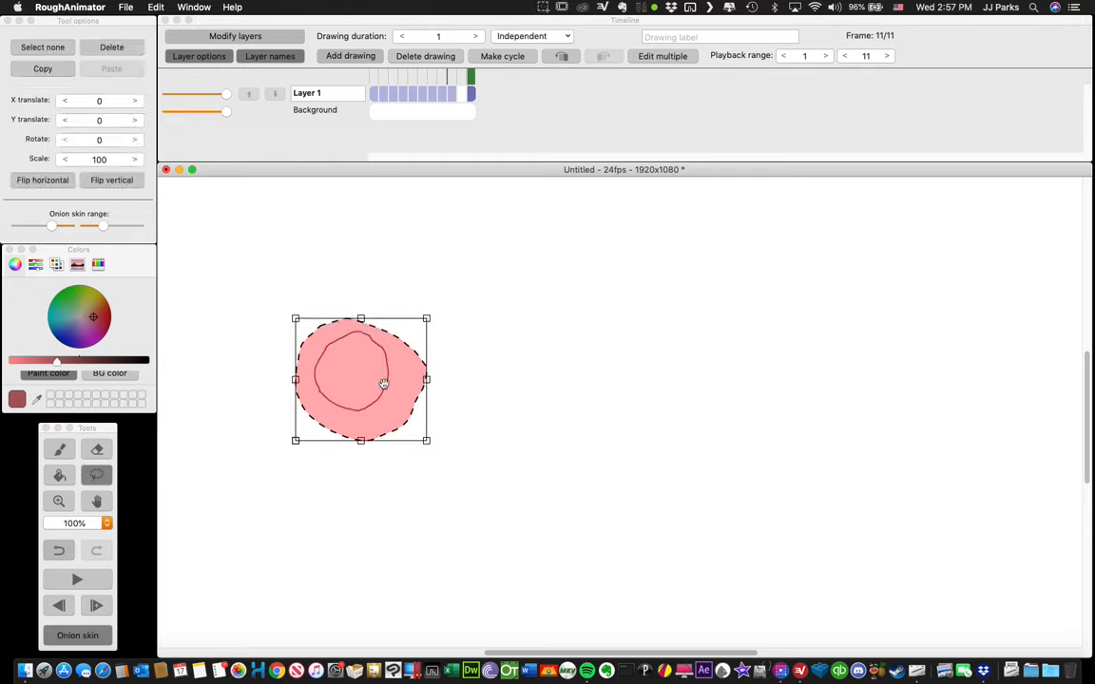
{"action": "mouse_move", "coordinate": [385, 384]}
{"action": "left_mouse_down"}
{"action": "mouse_move", "coordinate": [579, 442]}
{"action": "mouse_move", "coordinate": [645, 386]}
{"action": "mouse_move", "coordinate": [656, 451]}
{"action": "left_mouse_up"}
Step: Flip back to the early frames and forward to frame 10 to examine the bounce leading into the moved circle
{"action": "key", "text": "Left"}
{"action": "key", "text": "Left"}
{"action": "key", "text": "Left"}
{"action": "key", "text": "Left"}
{"action": "key", "text": "Left"}
{"action": "key", "text": "Left"}
{"action": "key", "text": "Left"}
{"action": "key", "text": "Left"}
{"action": "key", "text": "Left"}
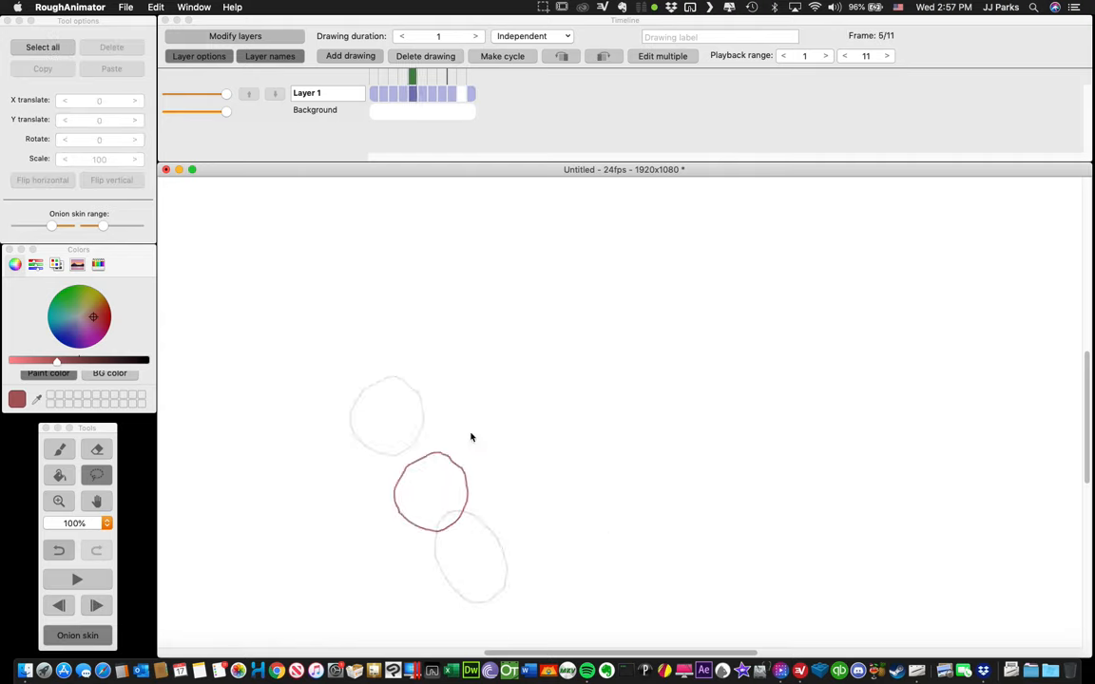
{"action": "key", "text": "Left"}
{"action": "key", "text": "Right"}
{"action": "key", "text": "Right"}
{"action": "key", "text": "Right"}
{"action": "key", "text": "Right"}
{"action": "key", "text": "Right"}
{"action": "key", "text": "Right"}
{"action": "key", "text": "Right"}
{"action": "key", "text": "Right"}
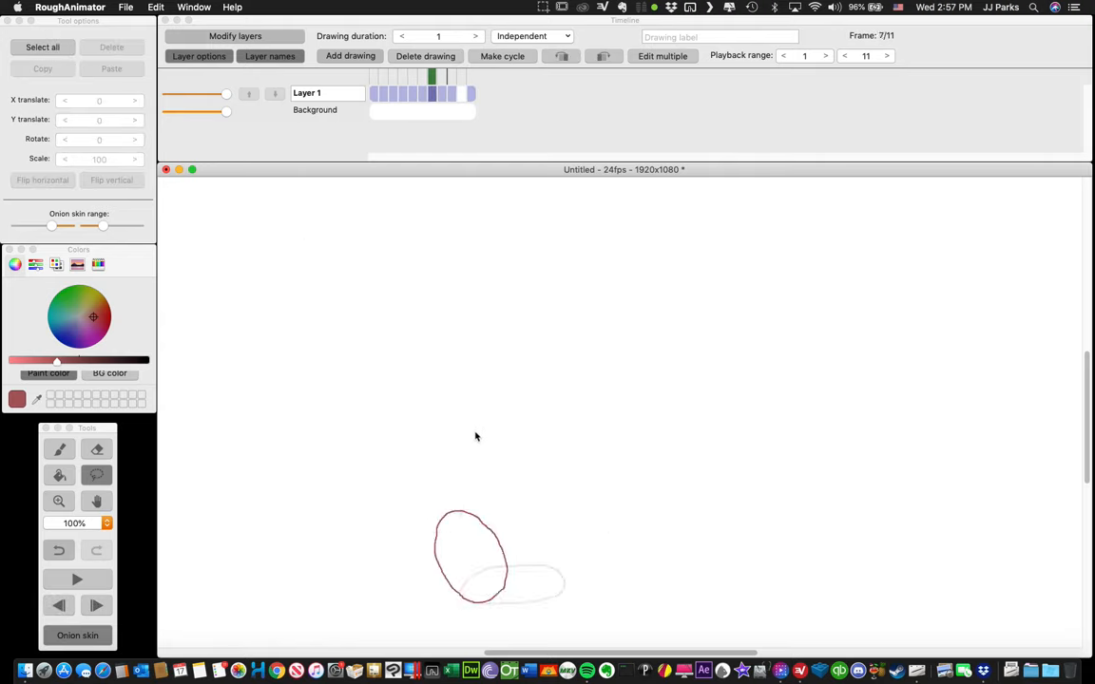
{"action": "key", "text": "Right"}
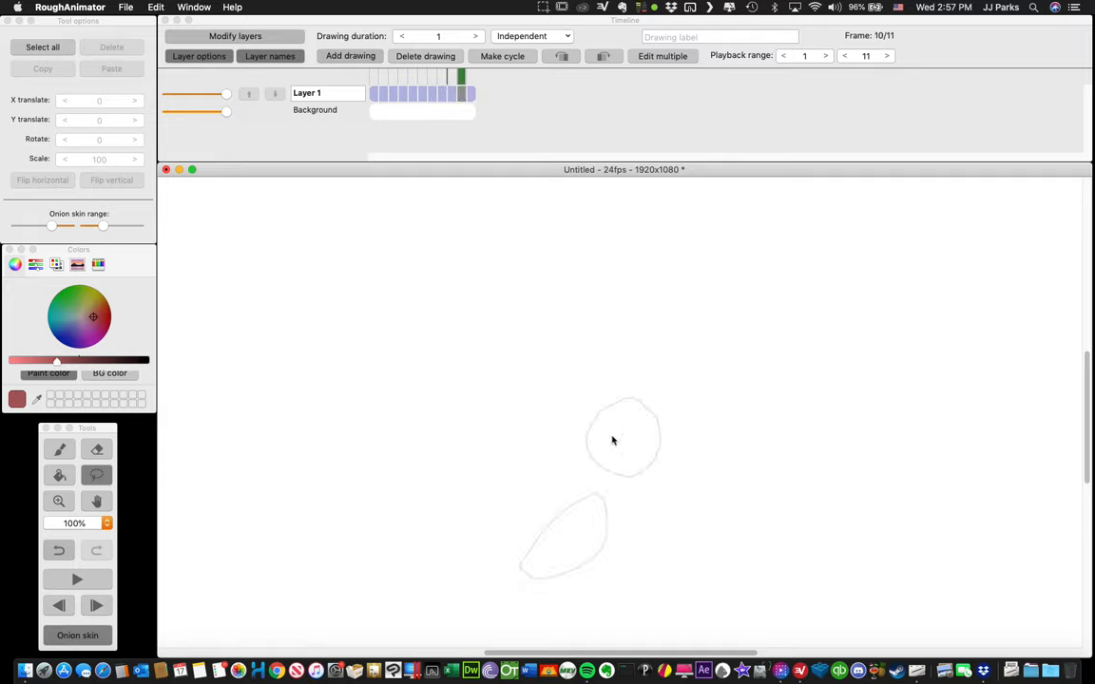
Step: Delete the empty drawing on frame 10 and flip between frames 9 and 10 to check the join
{"action": "left_click", "coordinate": [500, 127]}
{"action": "left_click", "coordinate": [461, 92]}
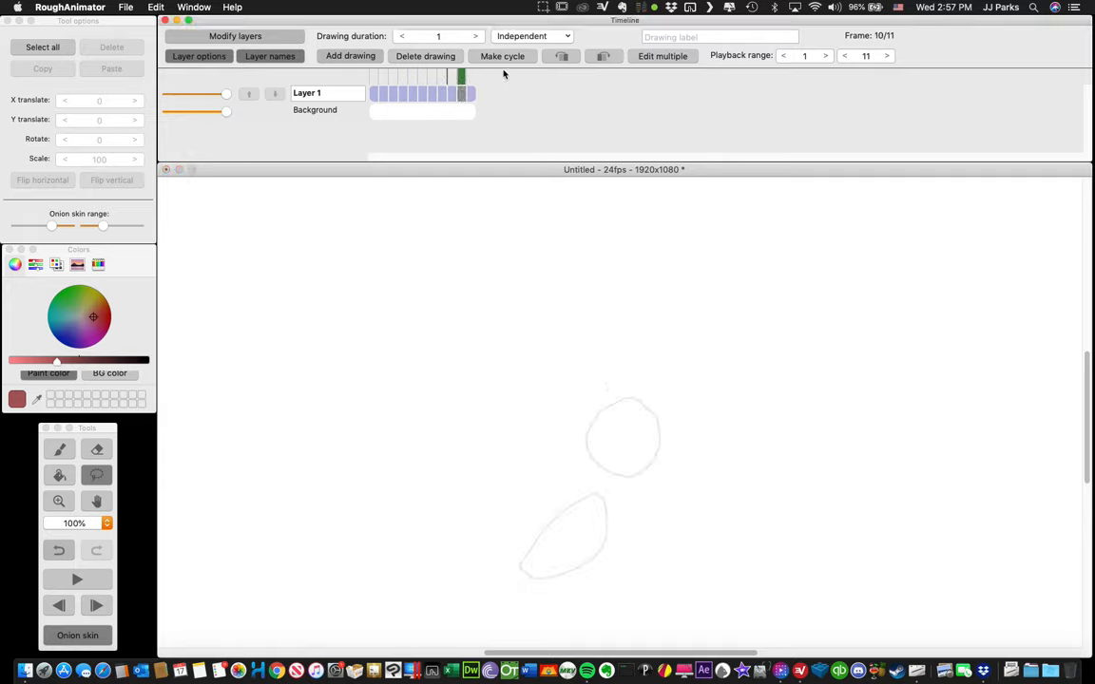
{"action": "left_click", "coordinate": [442, 56]}
{"action": "key", "text": "Left"}
{"action": "key", "text": "Right"}
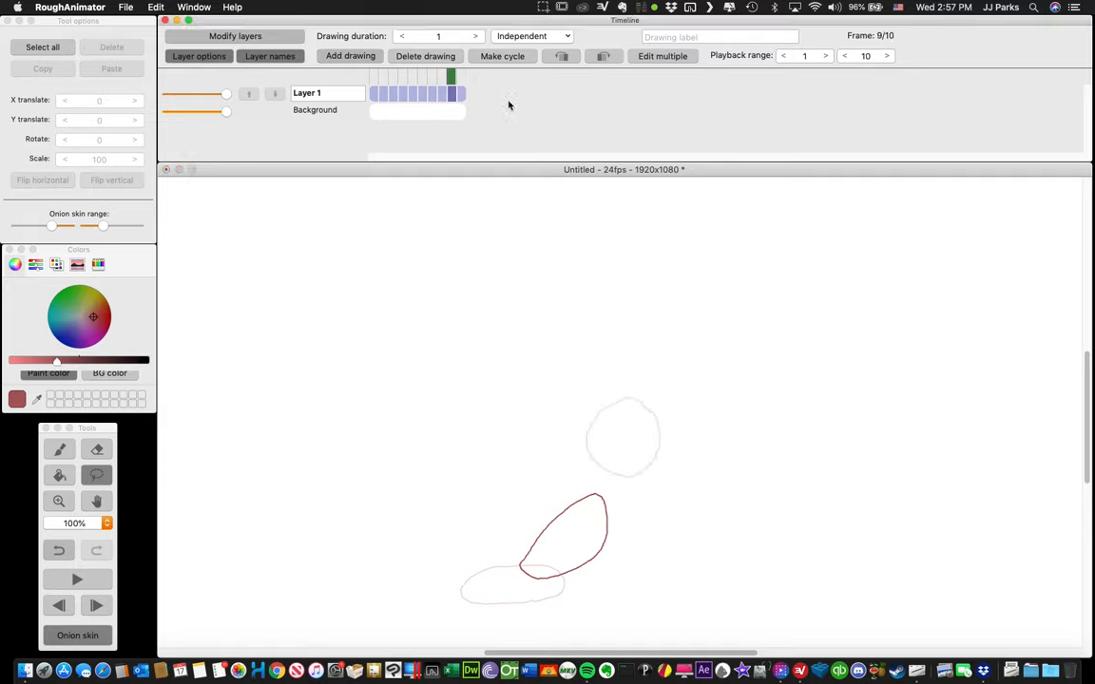
{"action": "key", "text": "Right"}
{"action": "key", "text": "Left"}
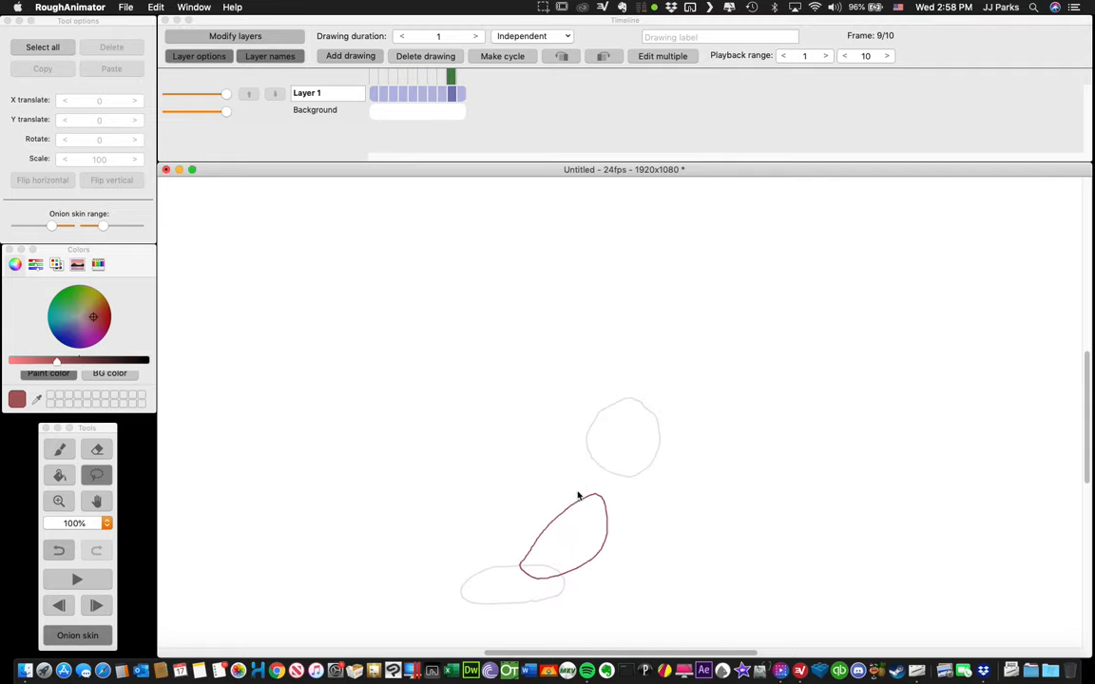
Step: Lasso the circle on frame 10 and move it 66 px down and 1 px left so it overlaps the rising teardrop's tip
{"action": "key", "text": "Right"}
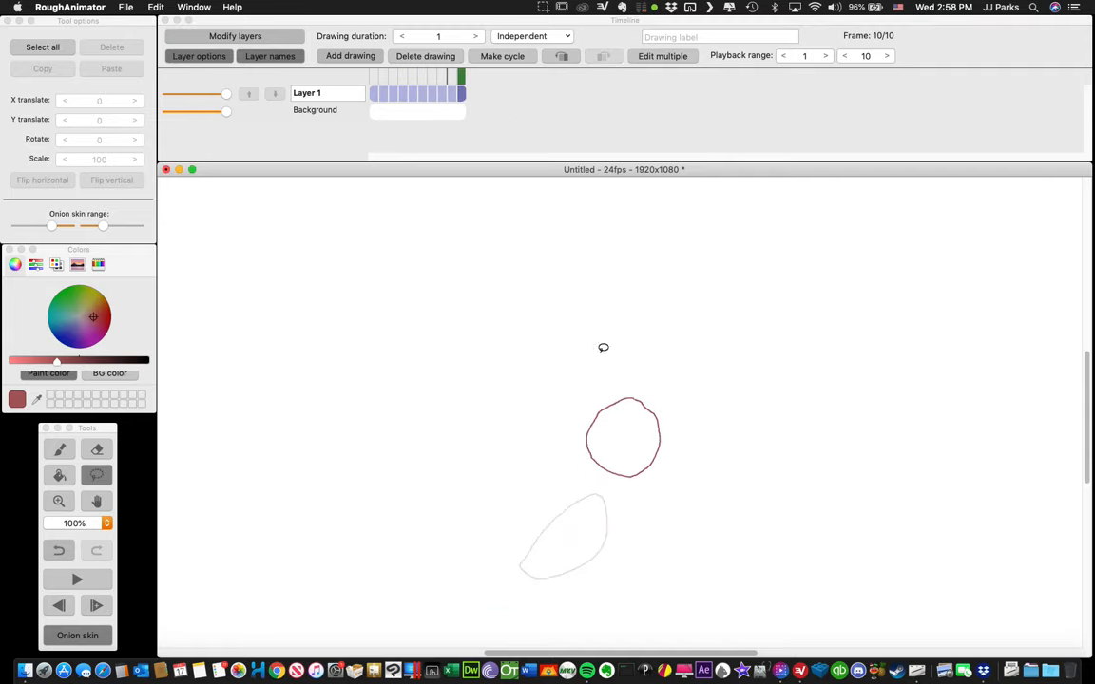
{"action": "mouse_move", "coordinate": [595, 378]}
{"action": "left_mouse_down"}
{"action": "mouse_move", "coordinate": [644, 502]}
{"action": "mouse_move", "coordinate": [695, 415]}
{"action": "mouse_move", "coordinate": [636, 364]}
{"action": "left_mouse_up"}
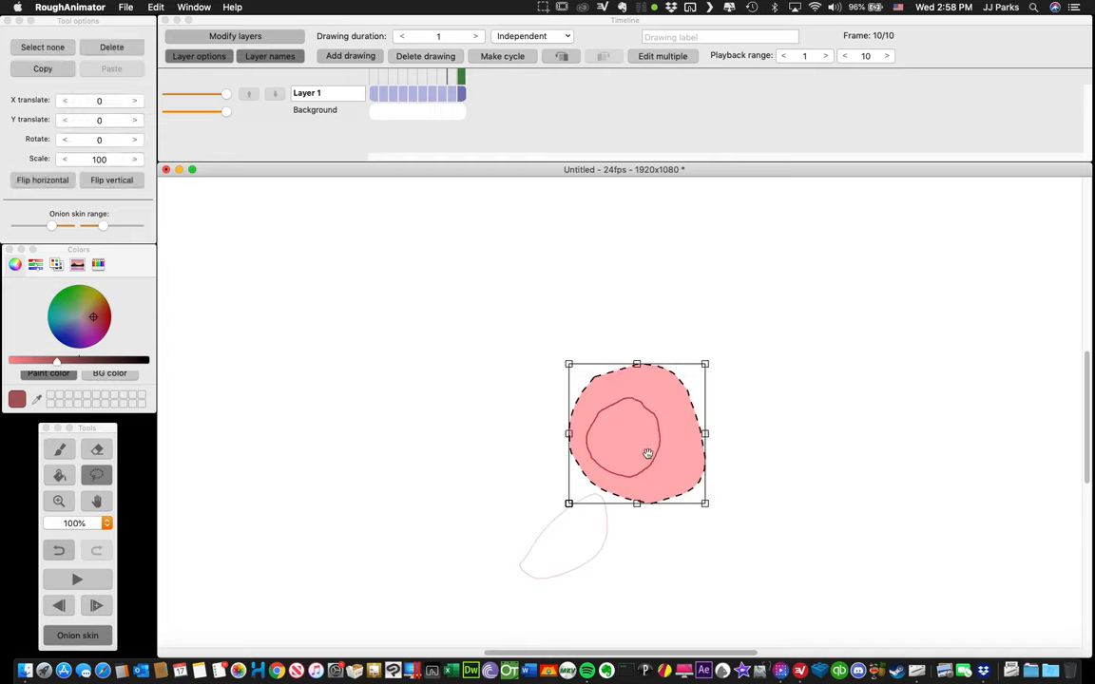
{"action": "mouse_move", "coordinate": [647, 454]}
{"action": "left_mouse_down"}
{"action": "mouse_move", "coordinate": [658, 494]}
{"action": "mouse_move", "coordinate": [645, 495]}
{"action": "left_mouse_up"}
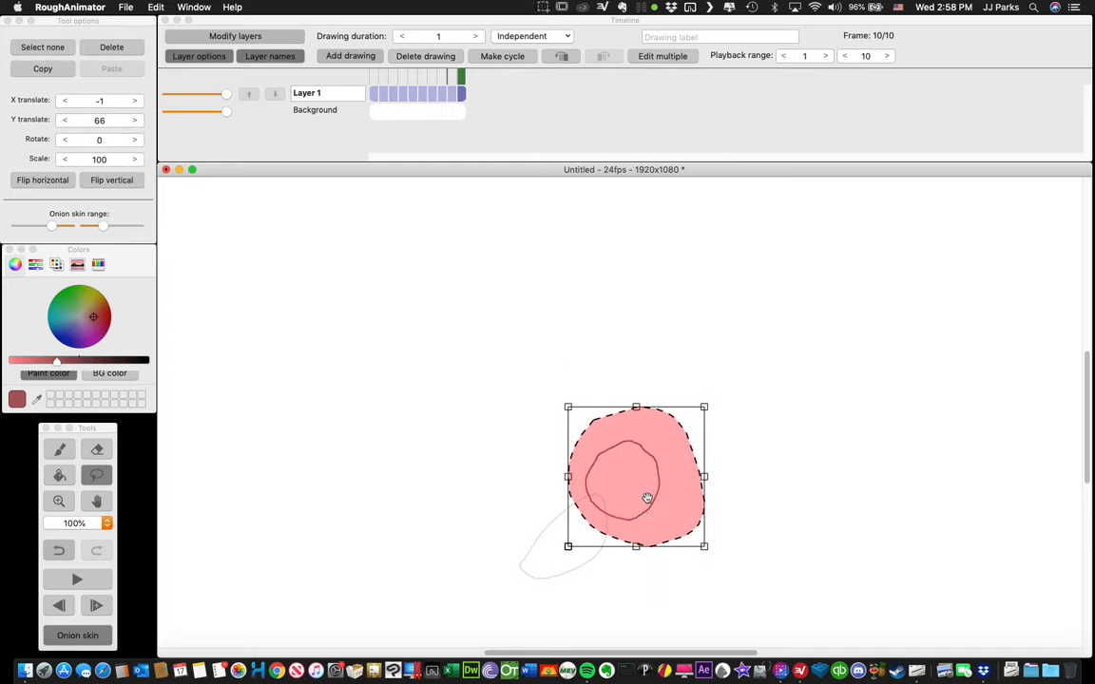
Step: Return to frame 1 and play the animation to review the bounce, stopping playback at the end
{"action": "key", "text": "Left"}
{"action": "key", "text": "Left"}
{"action": "key", "text": "Left"}
{"action": "key", "text": "Left"}
{"action": "key", "text": "Left"}
{"action": "key", "text": "Left"}
{"action": "key", "text": "Left"}
{"action": "key", "text": "Left"}
{"action": "key", "text": "Left"}
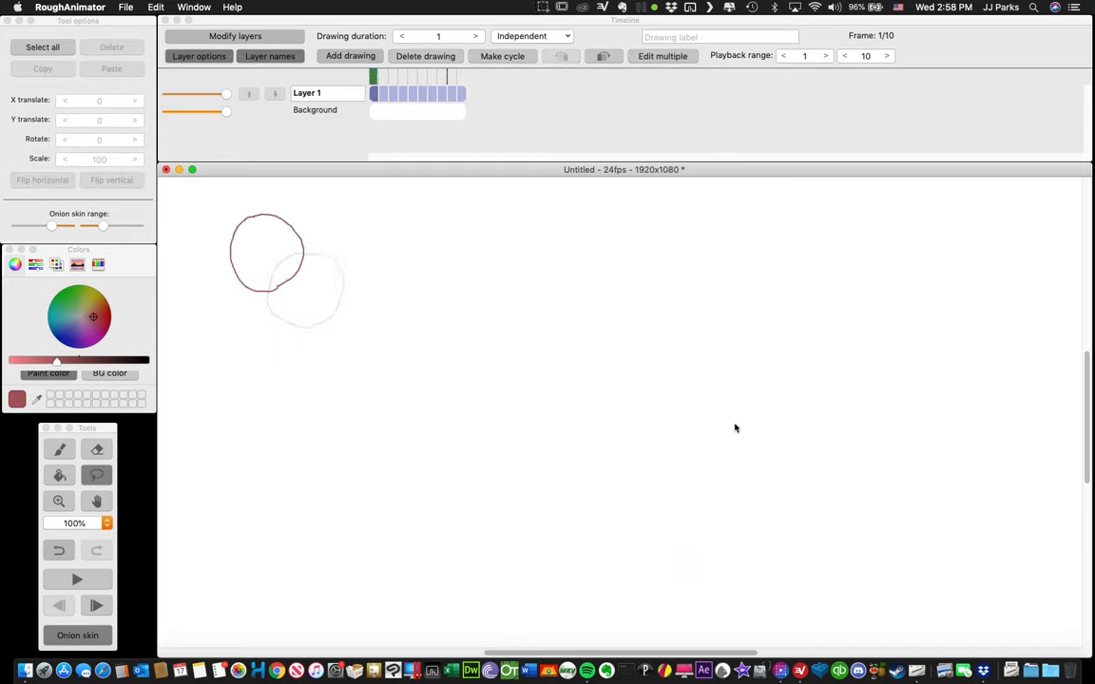
{"action": "key", "text": "Right"}
{"action": "key", "text": "Right"}
{"action": "key", "text": "Left"}
{"action": "key", "text": "Left"}
{"action": "left_click", "coordinate": [76, 578]}
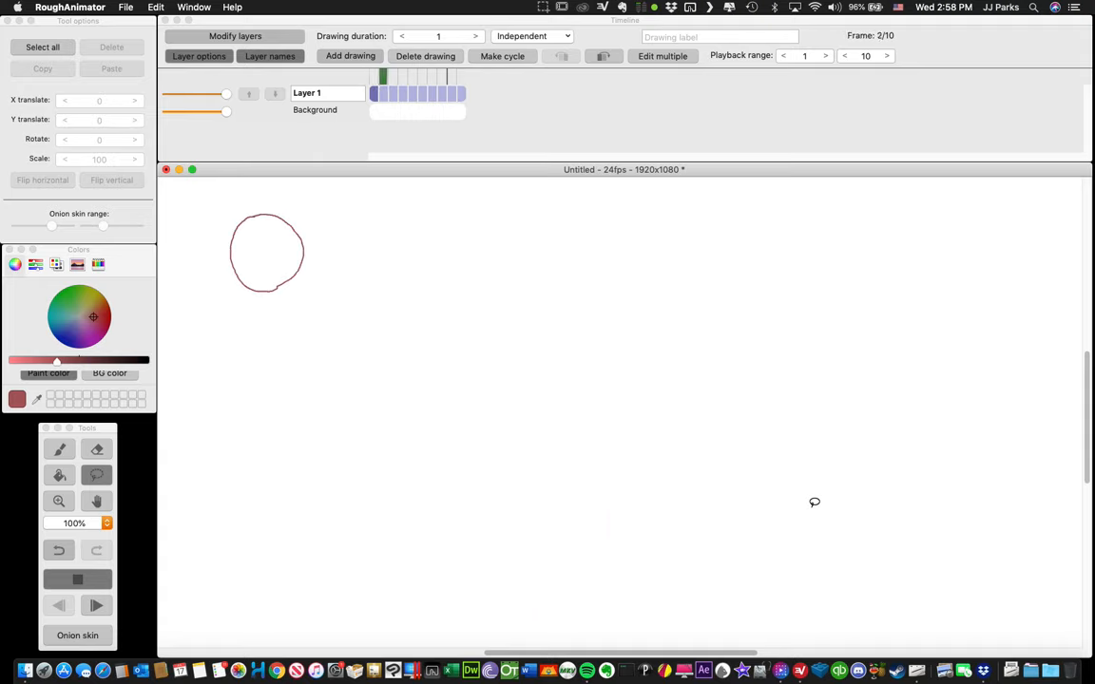
{"action": "left_click", "coordinate": [814, 501]}
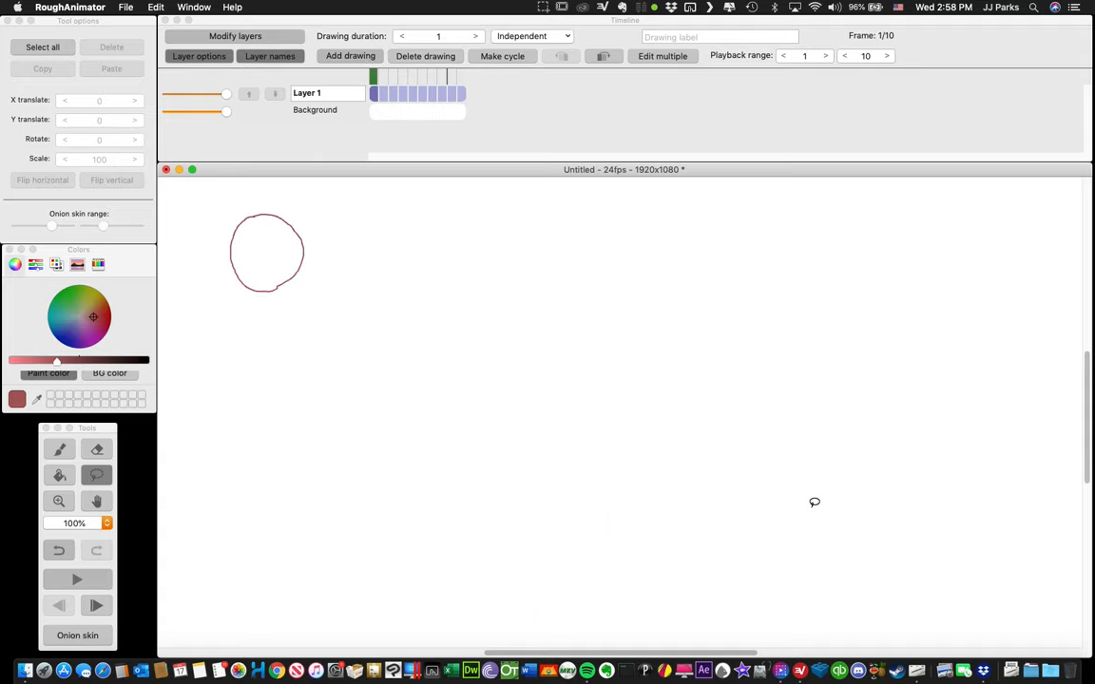
Step: Flip repeatedly back and forth through the falling frames to examine the spacing between the circles and the stretched ball
{"action": "key", "text": "Right"}
{"action": "key", "text": "Right"}
{"action": "key", "text": "Right"}
{"action": "key", "text": "Right"}
{"action": "key", "text": "Right"}
{"action": "key", "text": "Right"}
{"action": "key", "text": "Right"}
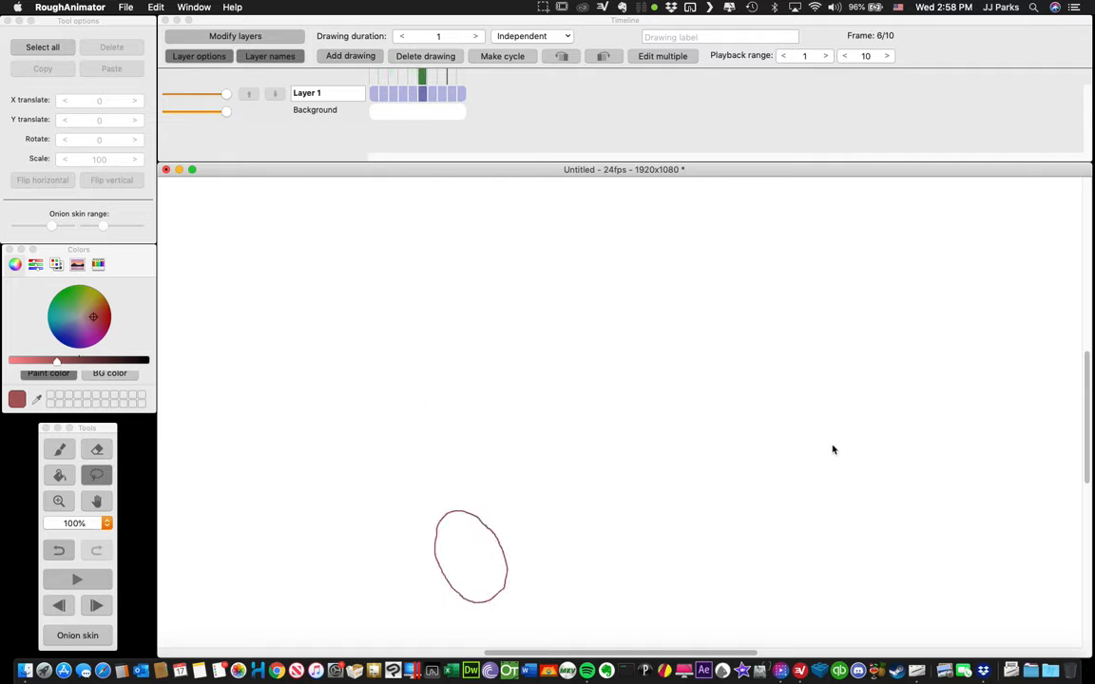
{"action": "key", "text": "Left"}
{"action": "key", "text": "Left"}
{"action": "key", "text": "Left"}
{"action": "key", "text": "Left"}
{"action": "key", "text": "Left"}
{"action": "key", "text": "Left"}
{"action": "key", "text": "Right"}
{"action": "key", "text": "Right"}
{"action": "key", "text": "Right"}
{"action": "key", "text": "Right"}
{"action": "key", "text": "Right"}
{"action": "key", "text": "Right"}
{"action": "key", "text": "Right"}
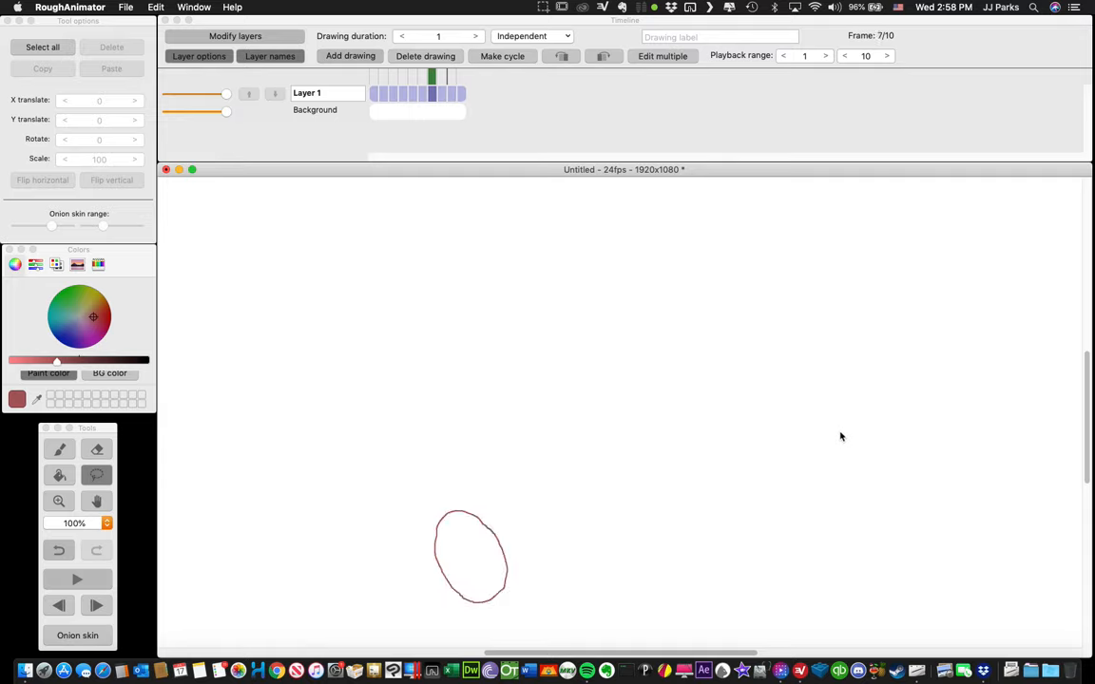
{"action": "key", "text": "Right"}
{"action": "key", "text": "Left"}
{"action": "key", "text": "Left"}
{"action": "key", "text": "Left"}
{"action": "key", "text": "Left"}
{"action": "key", "text": "Left"}
{"action": "key", "text": "Left"}
{"action": "key", "text": "Left"}
{"action": "key", "text": "Left"}
{"action": "key", "text": "Right"}
{"action": "key", "text": "Right"}
{"action": "key", "text": "Right"}
{"action": "key", "text": "Right"}
{"action": "key", "text": "Right"}
{"action": "key", "text": "Right"}
{"action": "key", "text": "Right"}
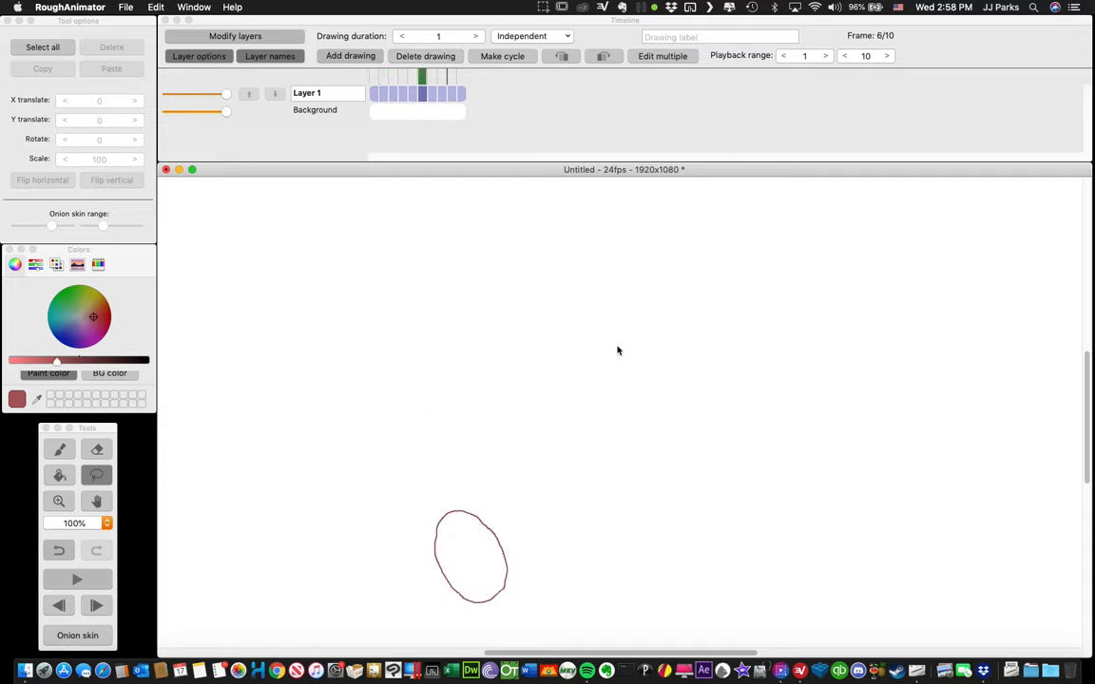
{"action": "key", "text": "Right"}
{"action": "key", "text": "Left"}
{"action": "key", "text": "Left"}
{"action": "key", "text": "Left"}
{"action": "key", "text": "Left"}
{"action": "key", "text": "Left"}
{"action": "key", "text": "Left"}
{"action": "key", "text": "Left"}
Step: Add an empty drawing after frame 2 and, with onion skin on, brush an in-between circle overlapping both neighbouring circles on frame 3
{"action": "left_click", "coordinate": [390, 106]}
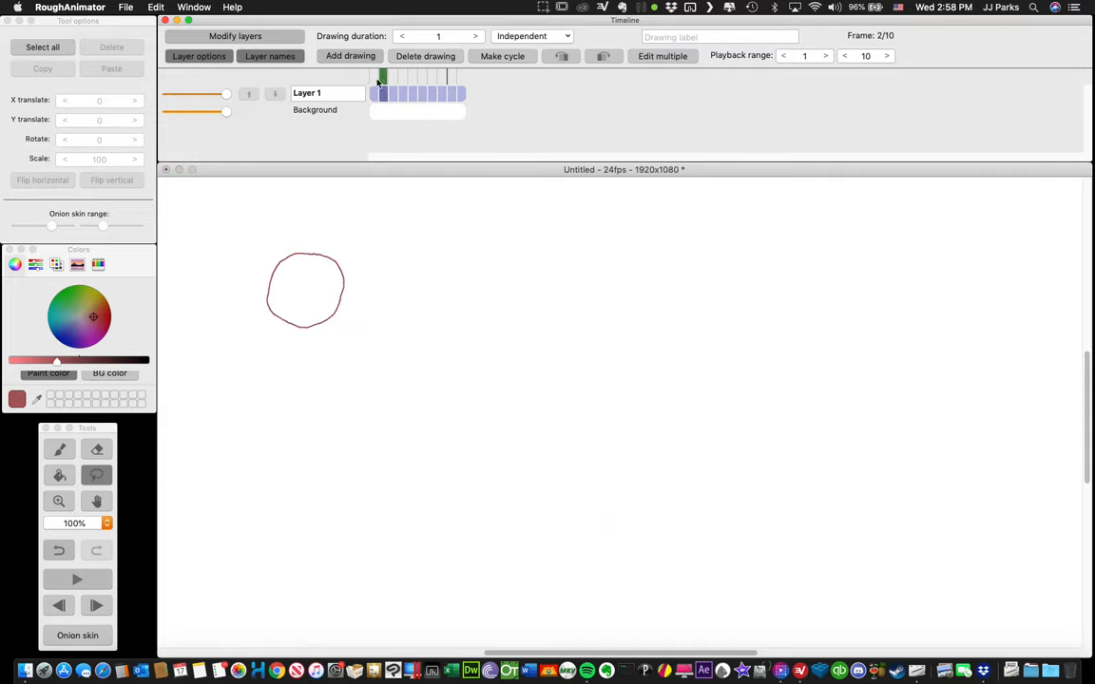
{"action": "left_click", "coordinate": [353, 55]}
{"action": "left_click", "coordinate": [344, 72]}
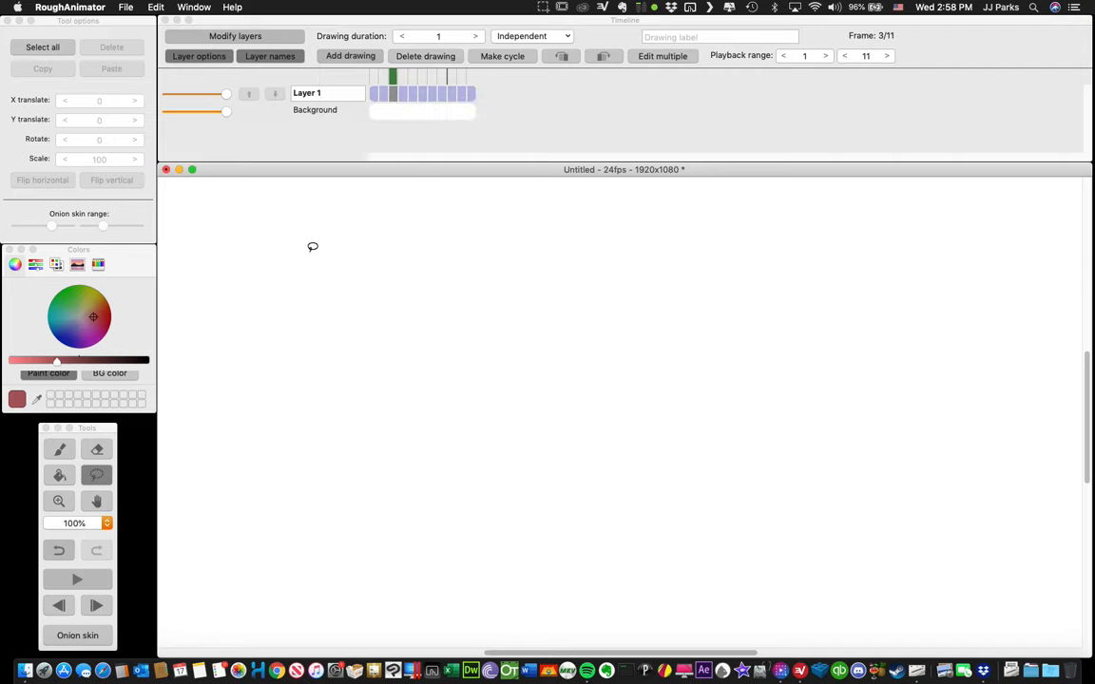
{"action": "left_click", "coordinate": [77, 634]}
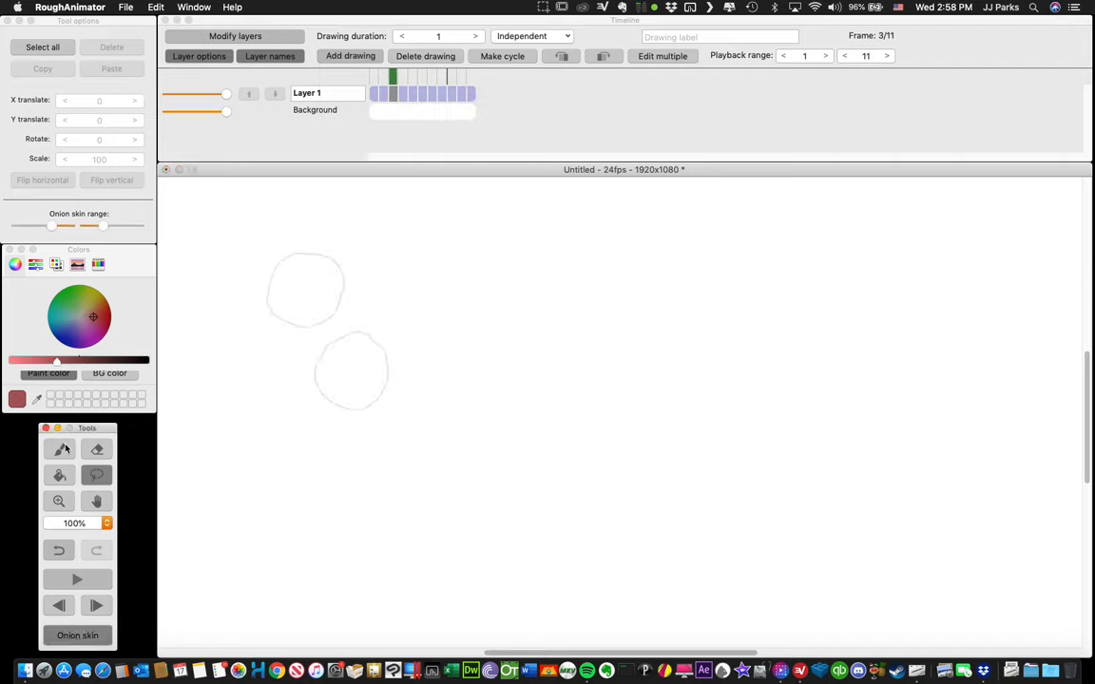
{"action": "left_click", "coordinate": [63, 448]}
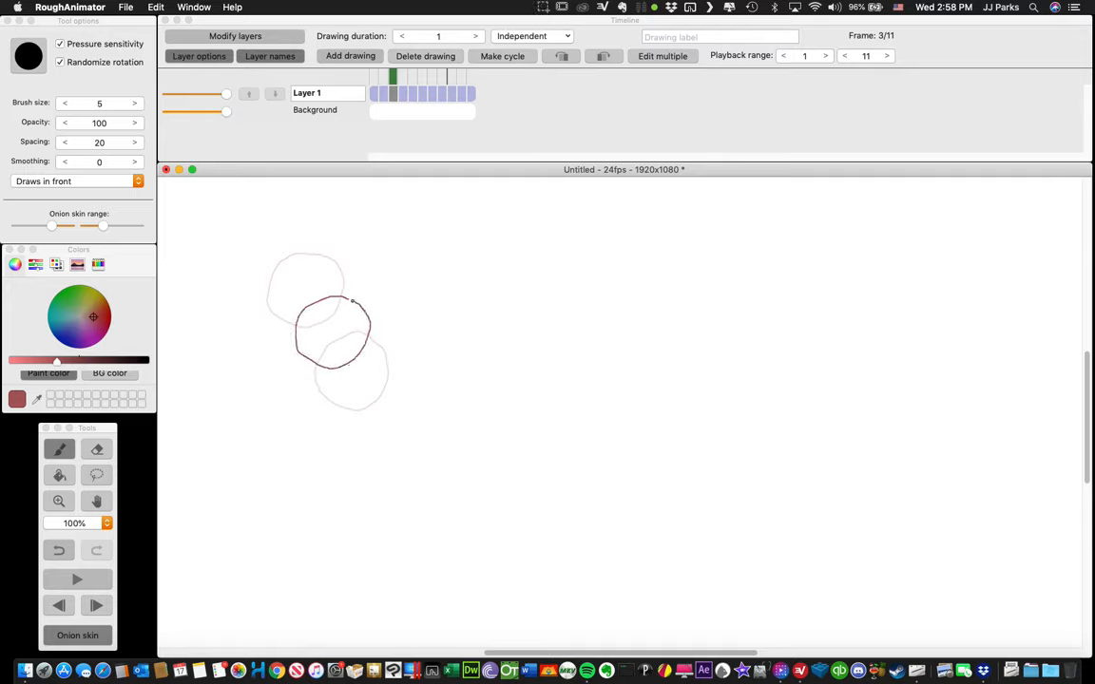
Step: Flip through the frames around frame 3 to examine how the added circle fits the fall
{"action": "key", "text": "Left"}
{"action": "key", "text": "Left"}
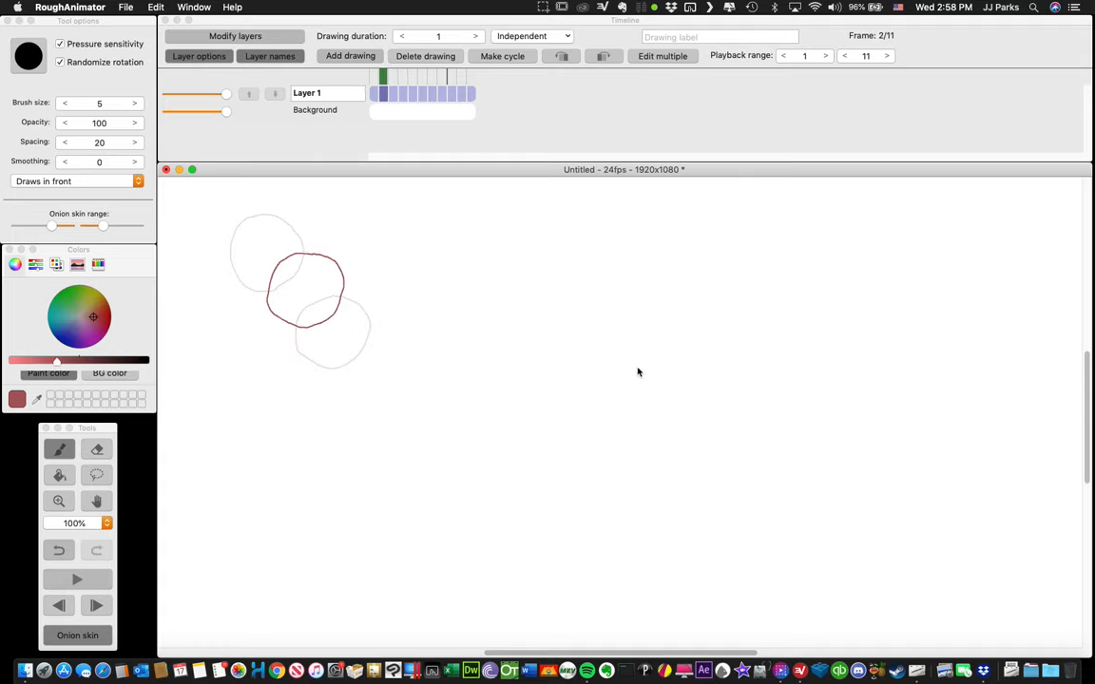
{"action": "key", "text": "Right"}
{"action": "key", "text": "Right"}
{"action": "key", "text": "Right"}
{"action": "key", "text": "Right"}
{"action": "key", "text": "Left"}
{"action": "key", "text": "Left"}
{"action": "key", "text": "Left"}
{"action": "key", "text": "Right"}
{"action": "key", "text": "Right"}
{"action": "key", "text": "Right"}
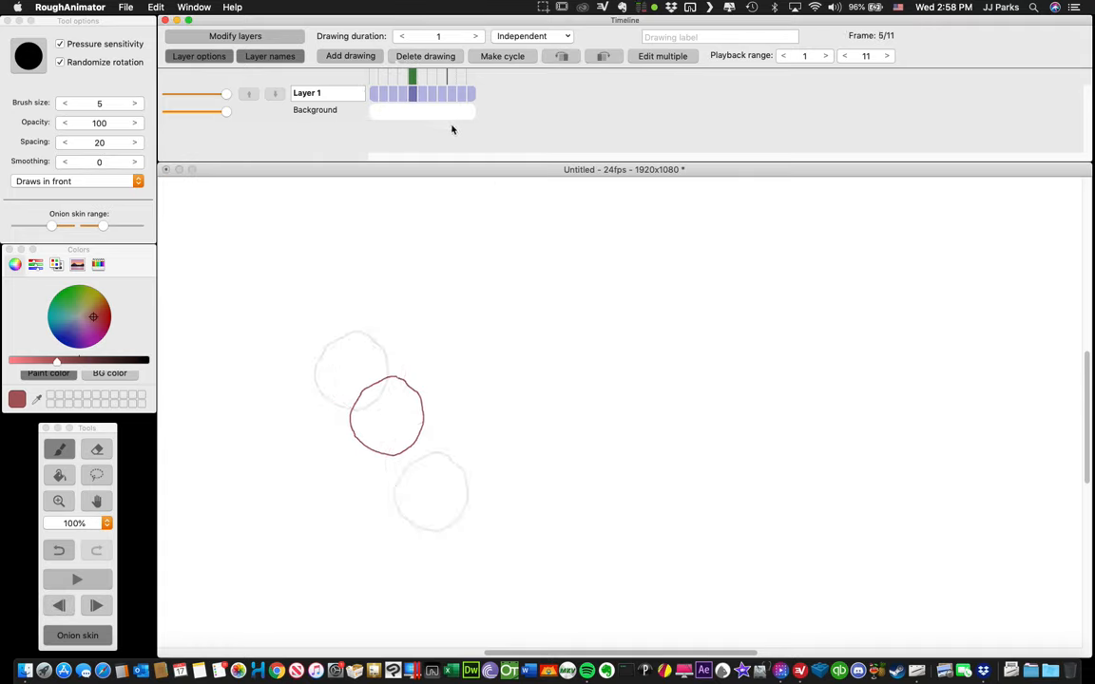
Step: Add an empty drawing after frame 6 and brush a slightly stretched in-between ball on frame 7, overlapping the circle and the oval
{"action": "key", "text": "Right"}
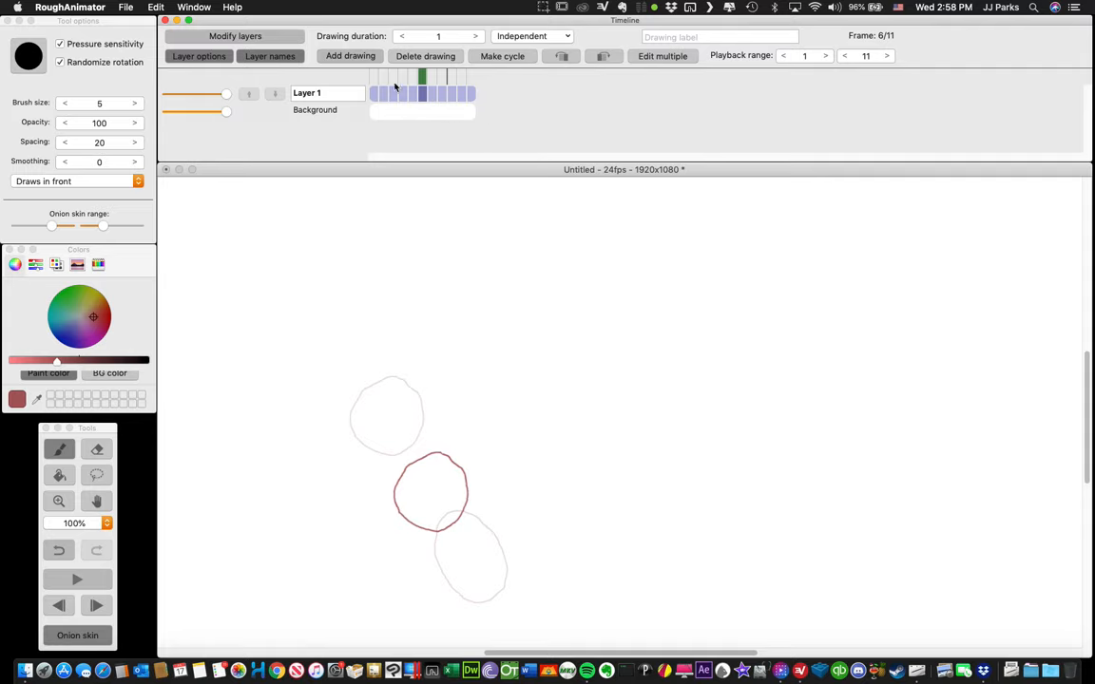
{"action": "left_click", "coordinate": [351, 55]}
{"action": "left_click", "coordinate": [367, 75]}
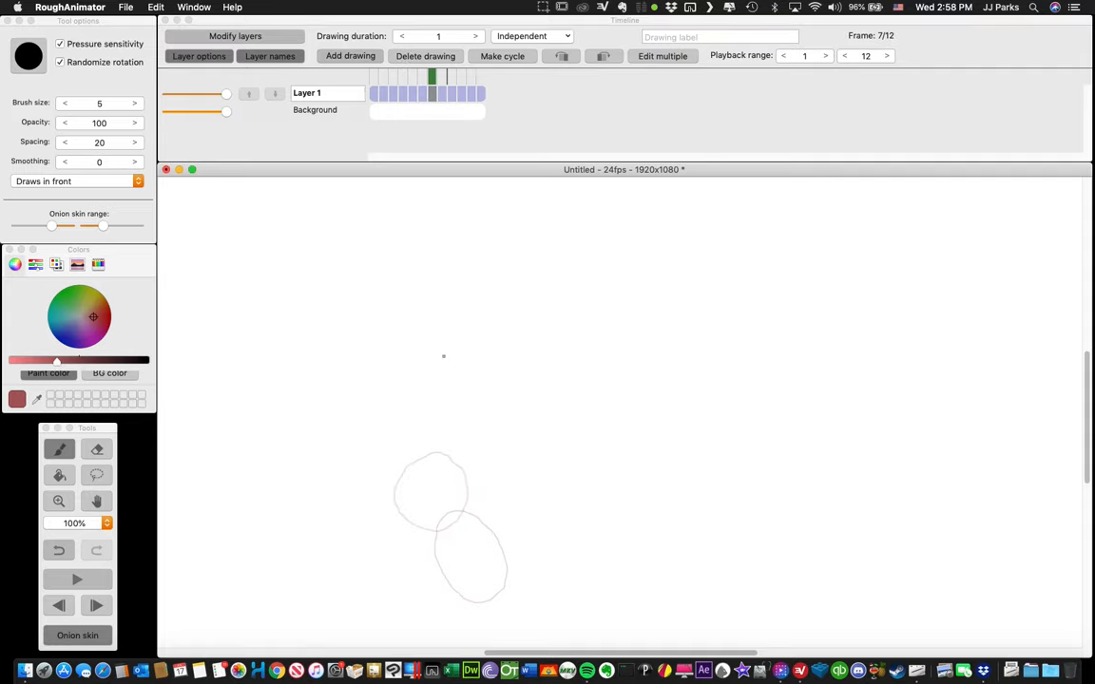
{"action": "key", "text": "Left"}
{"action": "key", "text": "Right"}
{"action": "key", "text": "Left"}
{"action": "key", "text": "Left"}
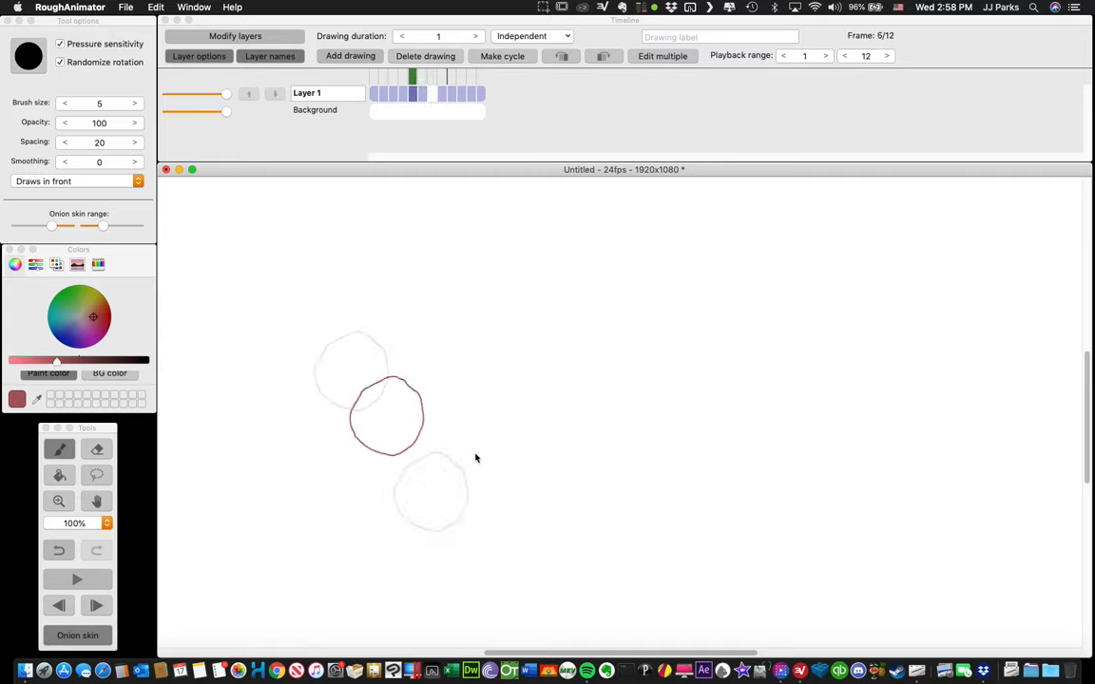
{"action": "key", "text": "Right"}
{"action": "key", "text": "Right"}
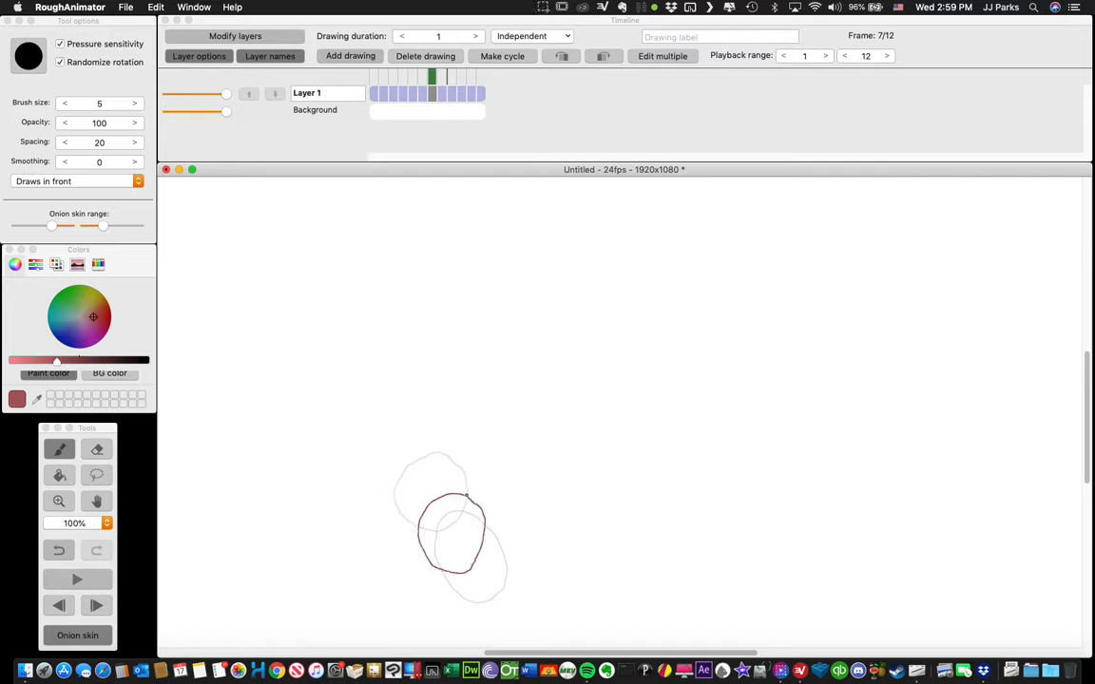
{"action": "left_click_drag", "start_coordinate": [465, 495], "coordinate": [467, 496]}
Step: Flip through the falling frames and play the animation to check the motion with both added in-betweens
{"action": "key", "text": "Left"}
{"action": "key", "text": "Left"}
{"action": "key", "text": "Left"}
{"action": "key", "text": "Left"}
{"action": "key", "text": "Left"}
{"action": "key", "text": "Left"}
{"action": "key", "text": "Right"}
{"action": "key", "text": "Right"}
{"action": "key", "text": "Right"}
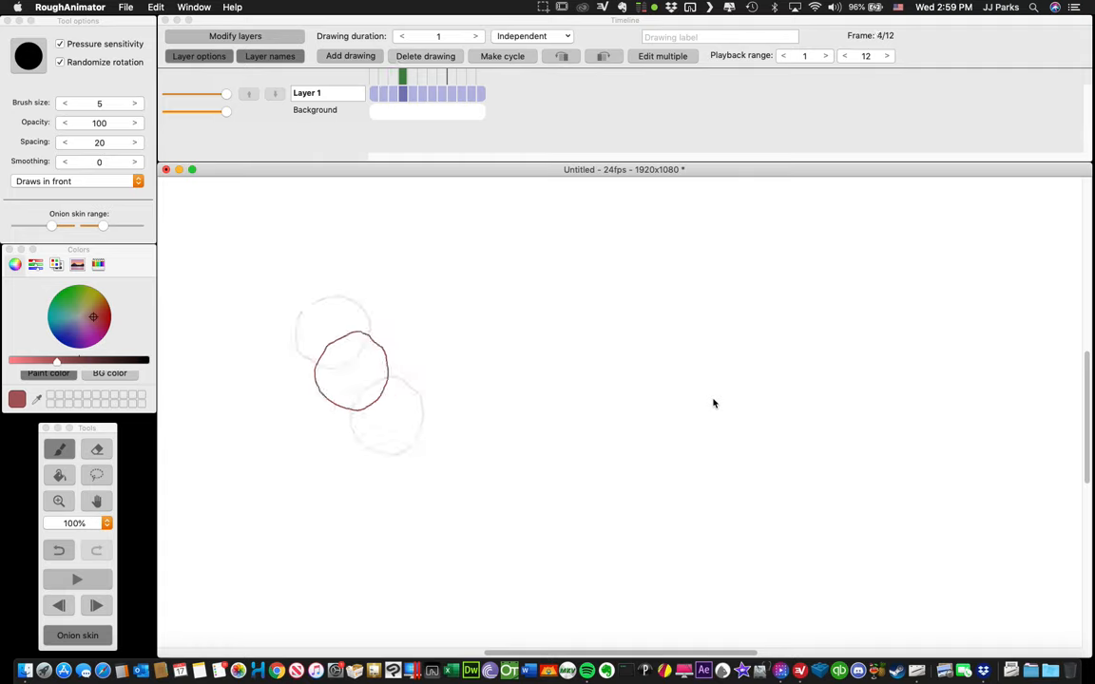
{"action": "key", "text": "Right"}
{"action": "key", "text": "Right"}
{"action": "key", "text": "Right"}
{"action": "key", "text": "Right"}
{"action": "key", "text": "Left"}
{"action": "key", "text": "Left"}
{"action": "key", "text": "Left"}
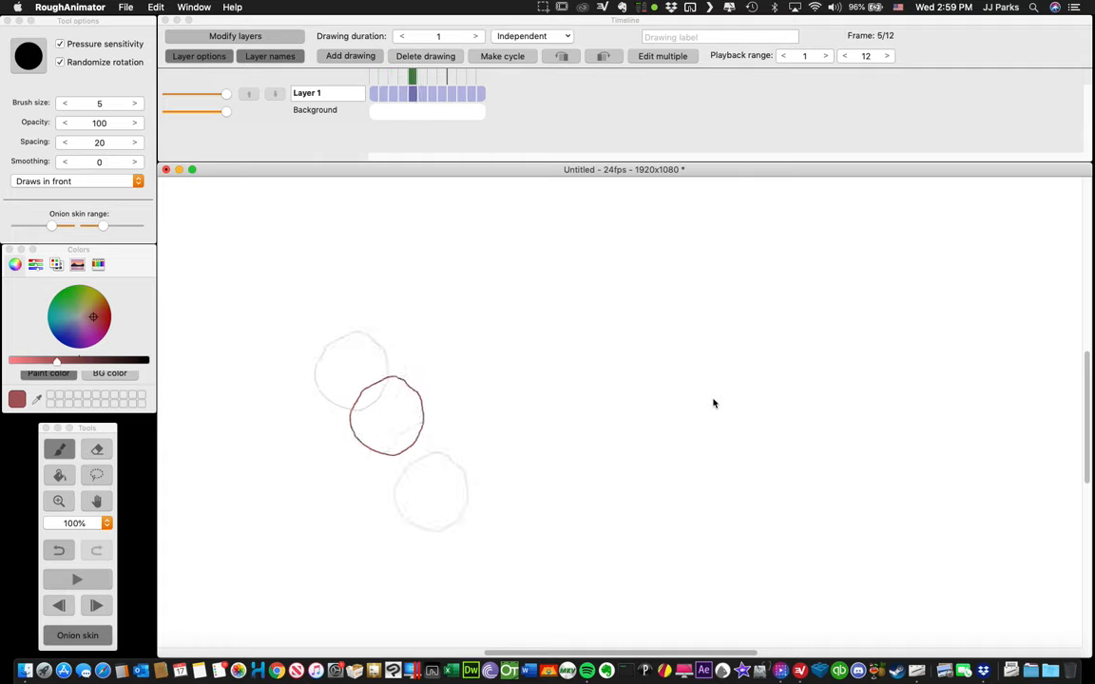
{"action": "key", "text": "space"}
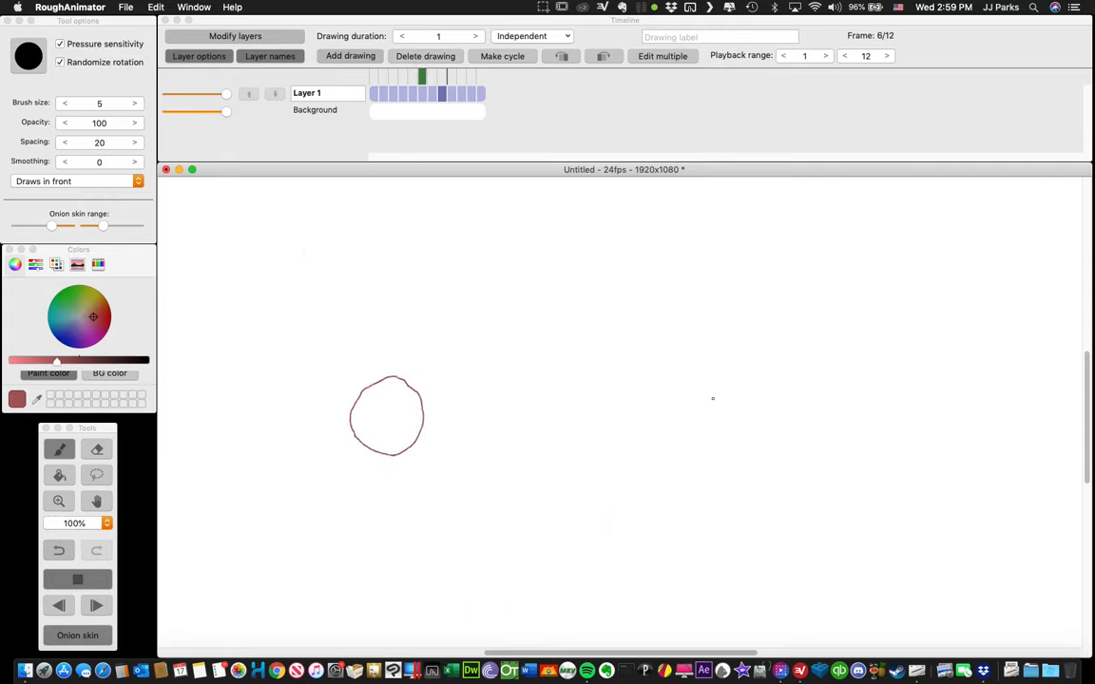
{"action": "key", "text": "space"}
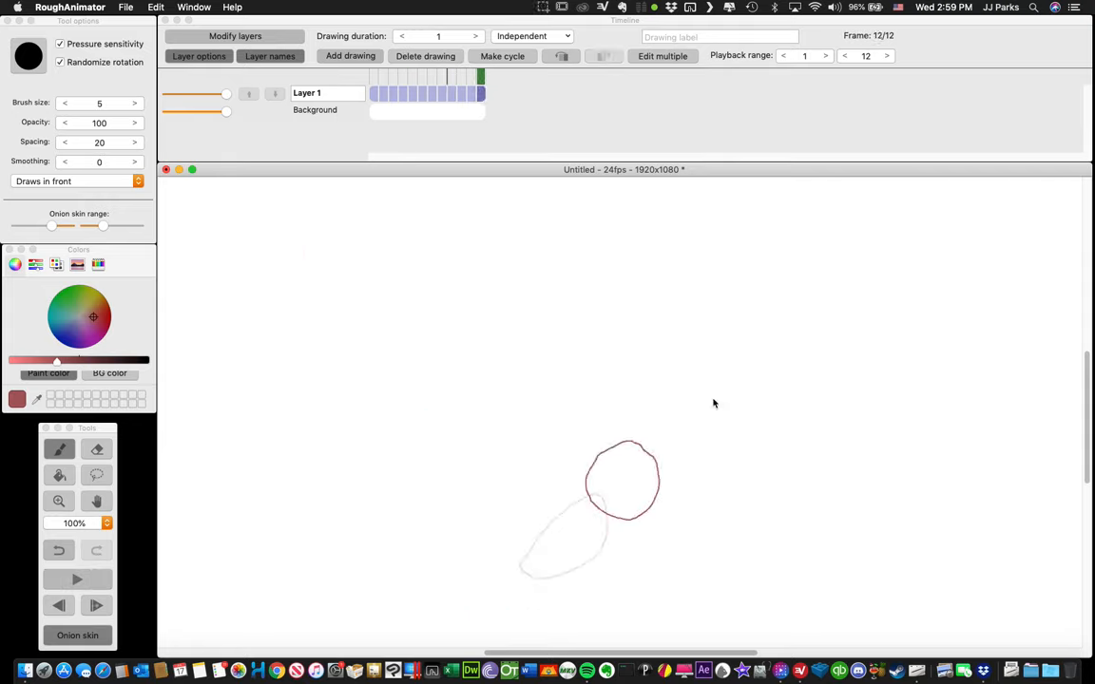
Step: Flip back to frame 1 and forward to frame 12 to examine the whole fall and bounce
{"action": "key", "text": "Left"}
{"action": "key", "text": "Left"}
{"action": "key", "text": "Left"}
{"action": "key", "text": "Left"}
{"action": "key", "text": "Left"}
{"action": "key", "text": "Left"}
{"action": "key", "text": "Left"}
{"action": "key", "text": "Left"}
{"action": "key", "text": "Left"}
{"action": "key", "text": "Left"}
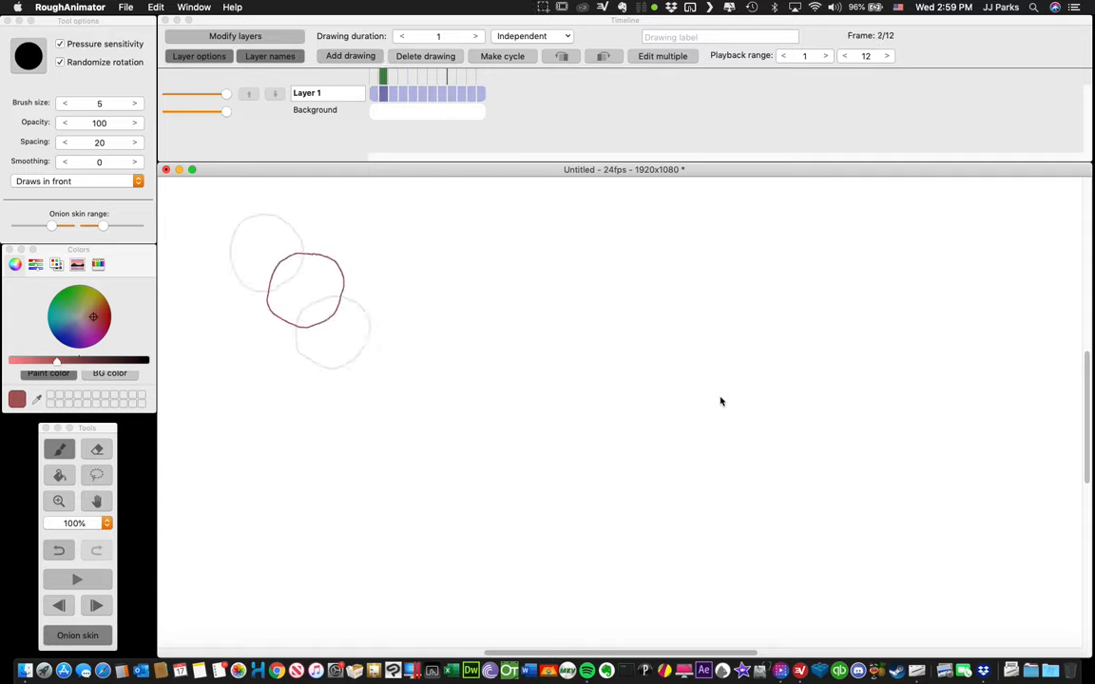
{"action": "key", "text": "Left"}
{"action": "key", "text": "Right"}
{"action": "key", "text": "Right"}
{"action": "key", "text": "Right"}
{"action": "key", "text": "Right"}
{"action": "key", "text": "Right"}
{"action": "key", "text": "Right"}
{"action": "key", "text": "Right"}
{"action": "key", "text": "Right"}
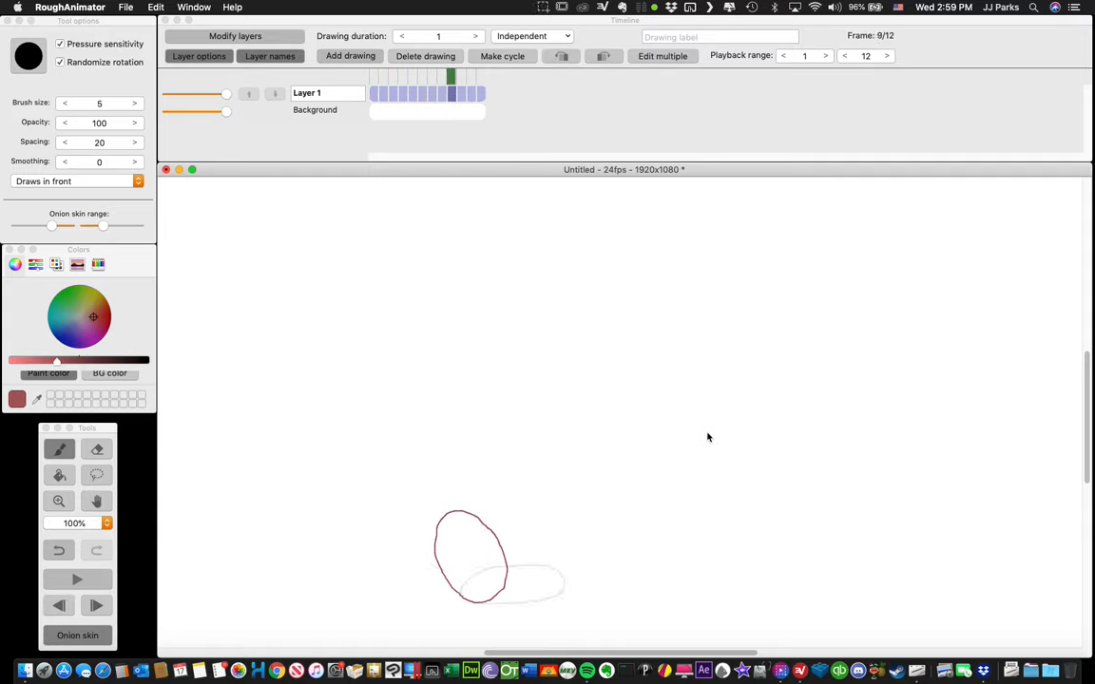
{"action": "key", "text": "Right"}
{"action": "key", "text": "Right"}
{"action": "key", "text": "Right"}
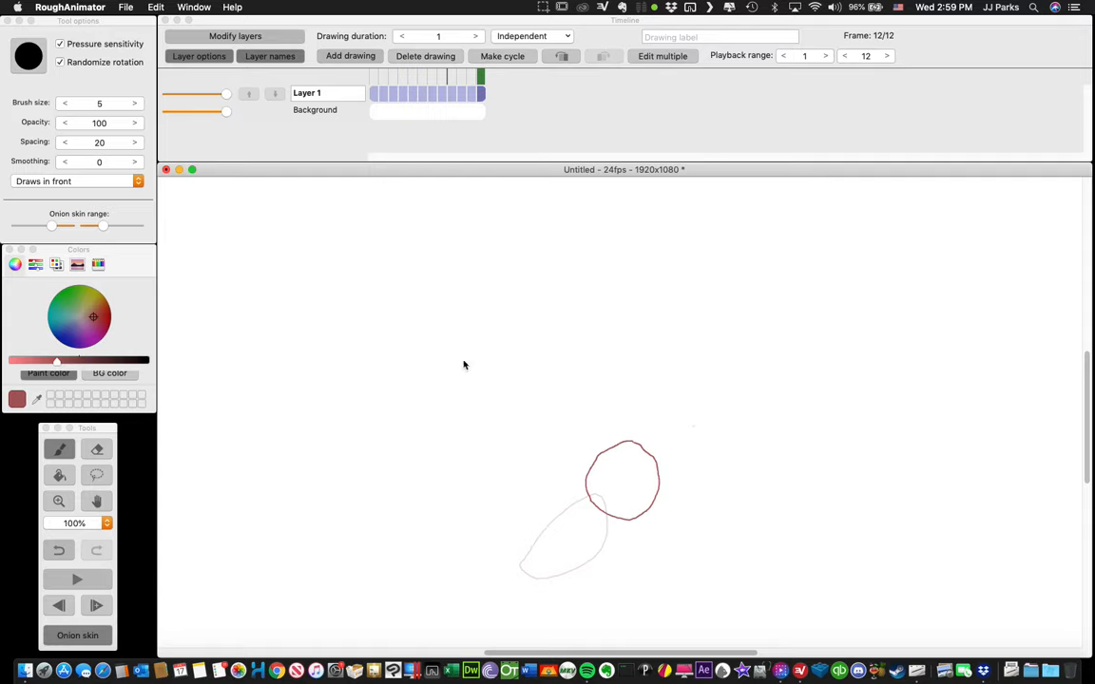
Step: Add a drawing after frame 12 and brush a circle on frame 13, slightly up and right of the onion-skinned one
{"action": "left_click", "coordinate": [339, 123]}
{"action": "left_click", "coordinate": [377, 57]}
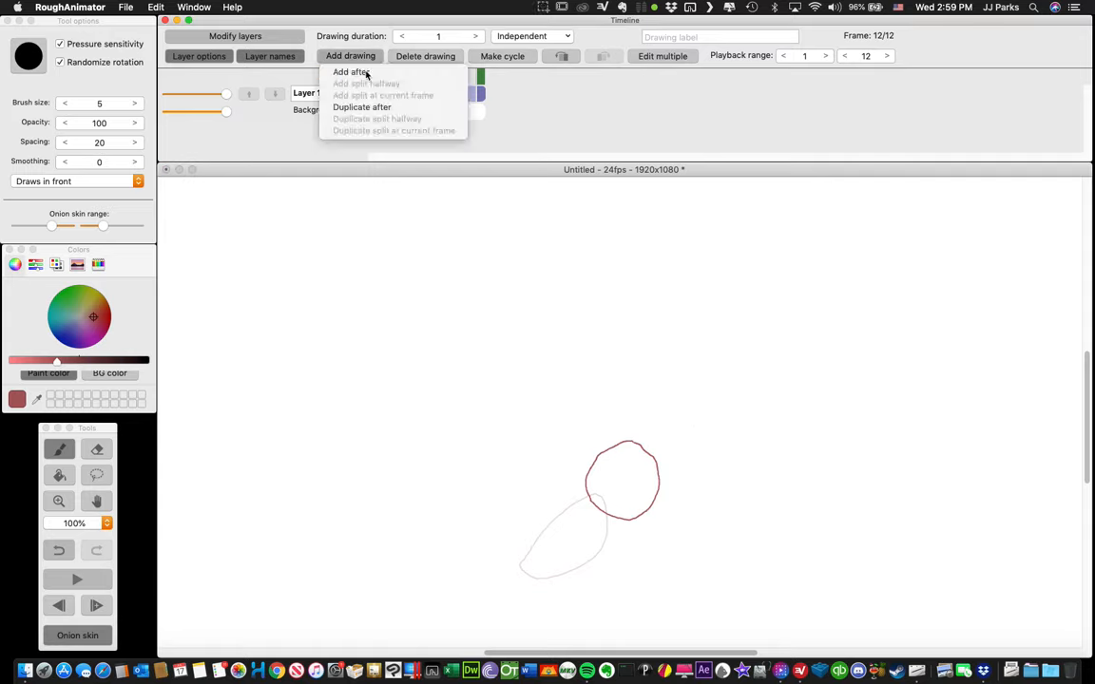
{"action": "left_click", "coordinate": [354, 76]}
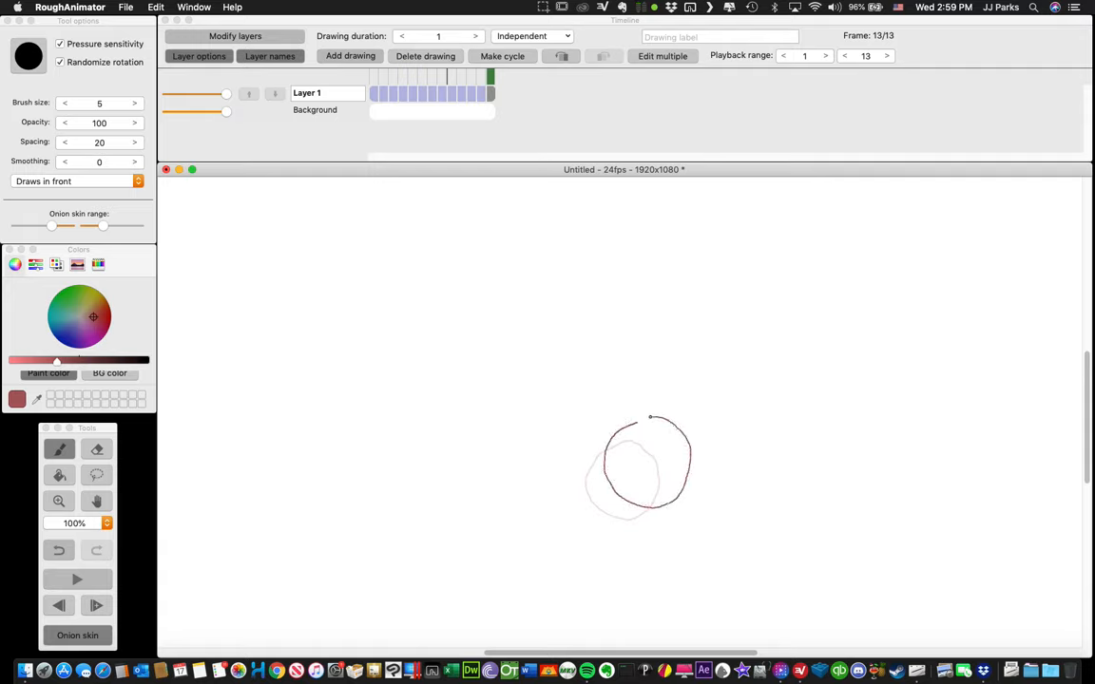
Step: Add a drawing after frame 13 and brush the ball on frame 14, continuing the rise up and to the right
{"action": "left_click", "coordinate": [402, 111]}
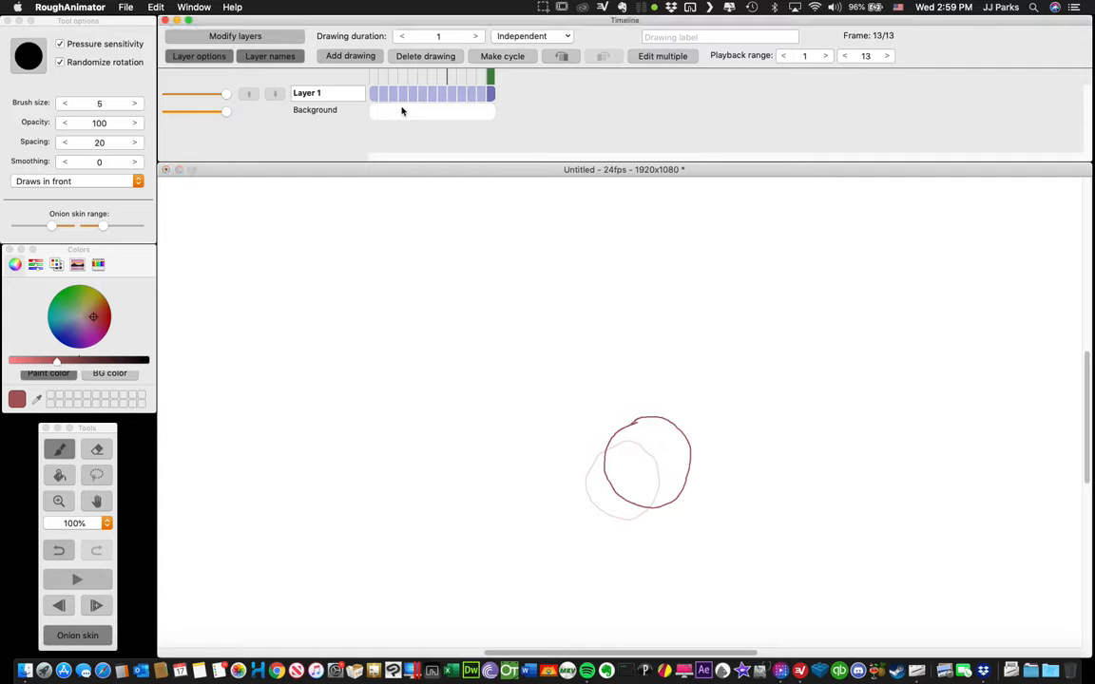
{"action": "left_click", "coordinate": [375, 58]}
{"action": "left_click", "coordinate": [375, 72]}
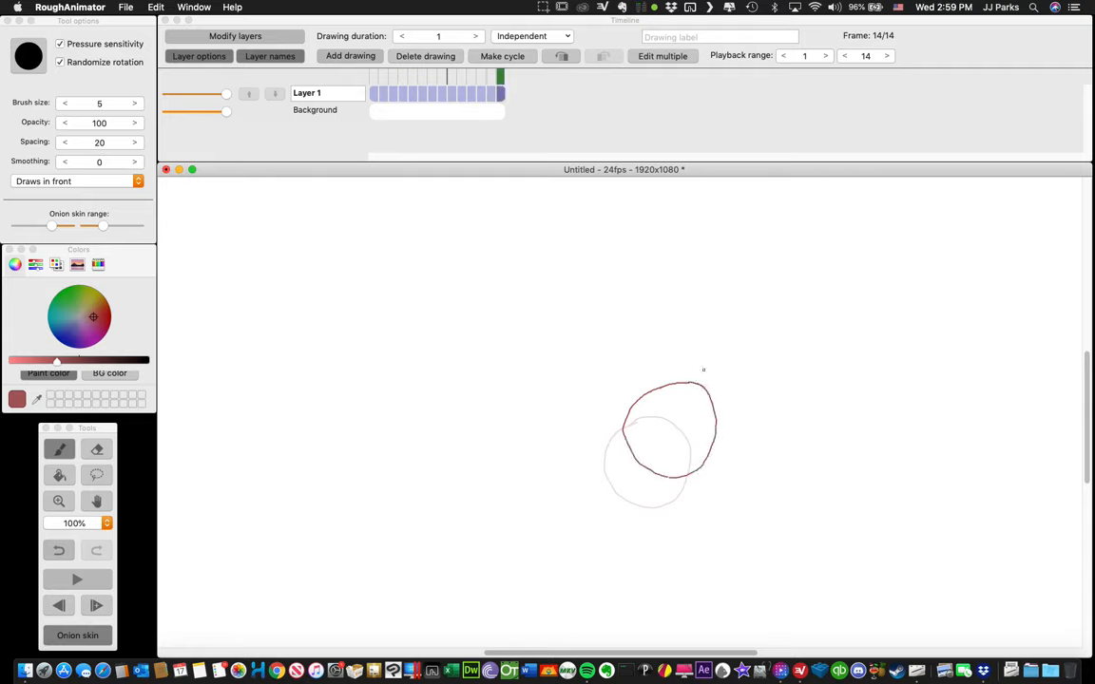
Step: Add a drawing after frame 14 and brush the ball on frame 15, further along the rising path to the right
{"action": "left_click", "coordinate": [290, 127]}
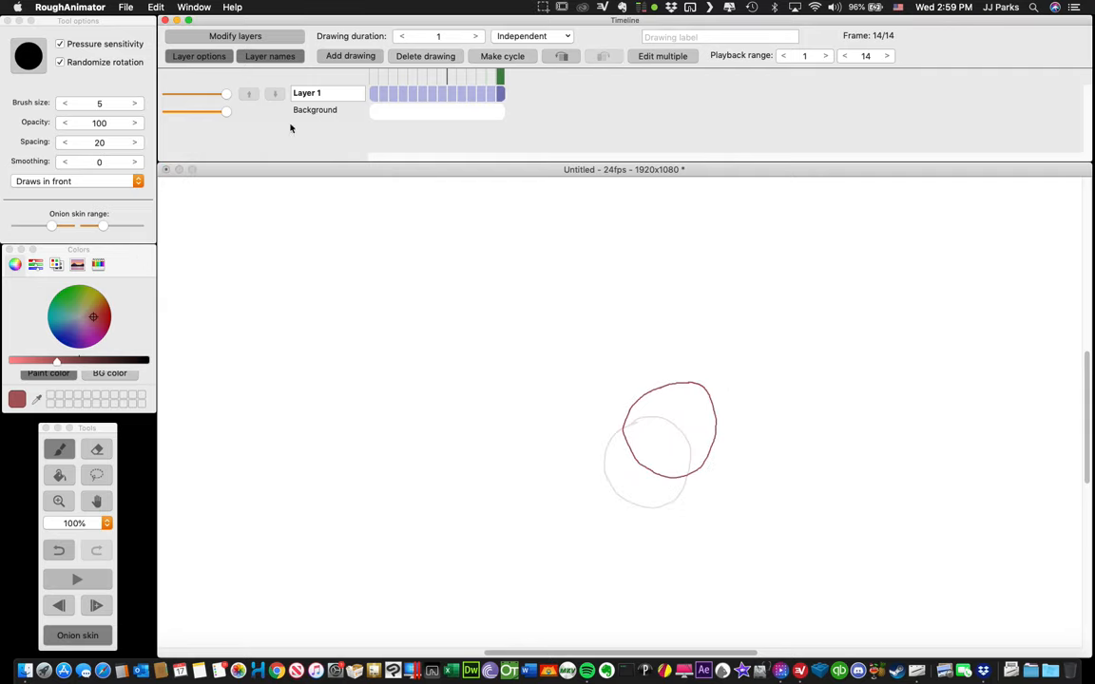
{"action": "left_click", "coordinate": [350, 55]}
{"action": "left_click", "coordinate": [352, 72]}
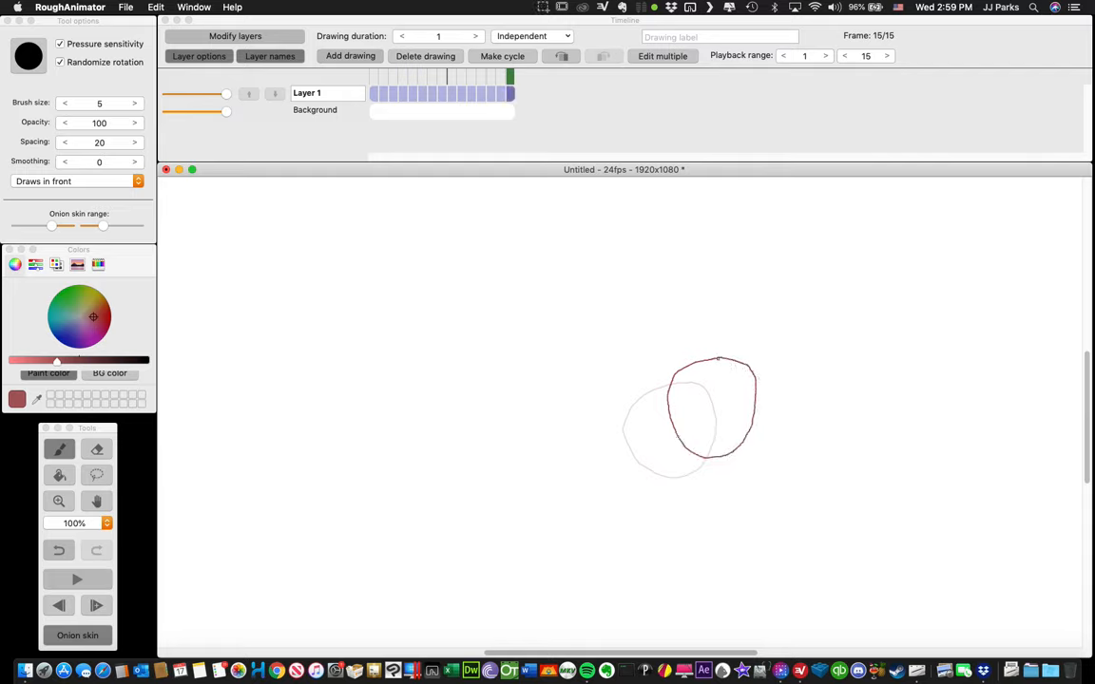
Step: Set the duration of the last drawing, the highest ball on the rise, to 2 frames
{"action": "left_click", "coordinate": [388, 92]}
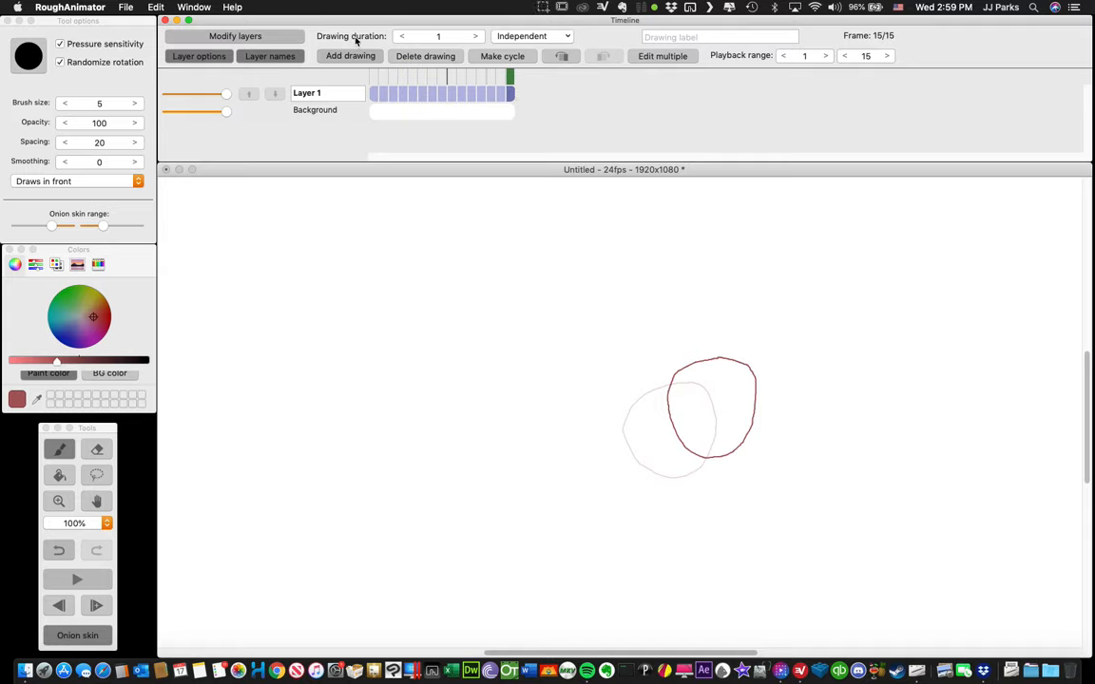
{"action": "left_click", "coordinate": [476, 38]}
{"action": "left_click", "coordinate": [599, 169]}
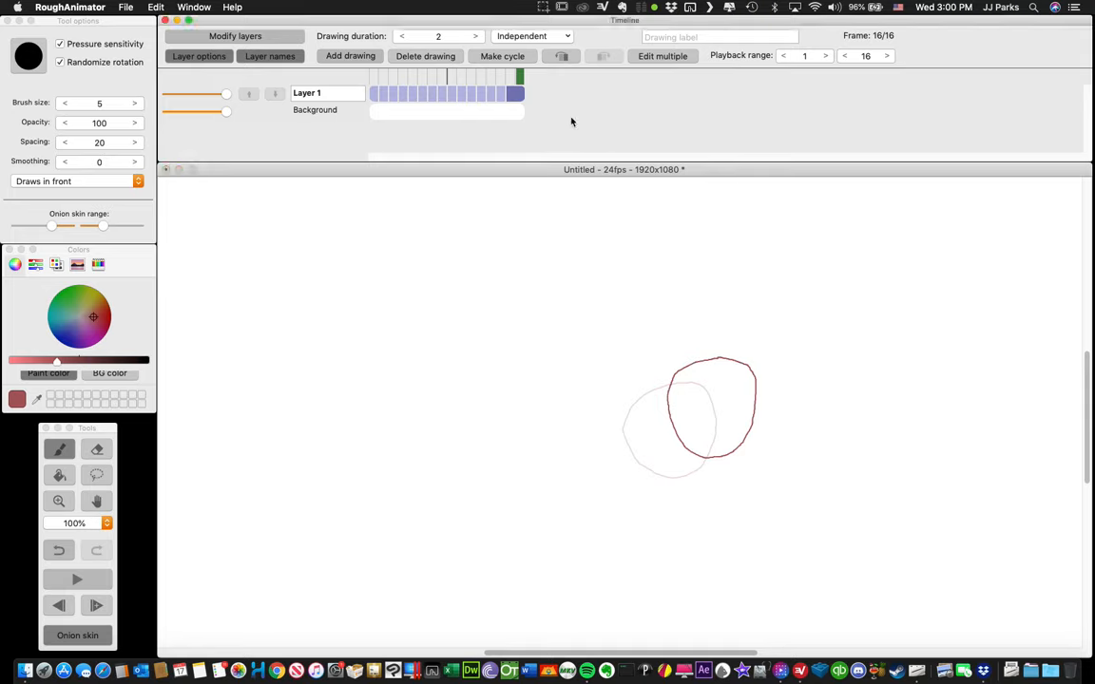
Step: Set the first three drawings of the falling ball to a duration of 2 frames each
{"action": "left_click", "coordinate": [374, 93]}
{"action": "left_click", "coordinate": [476, 36]}
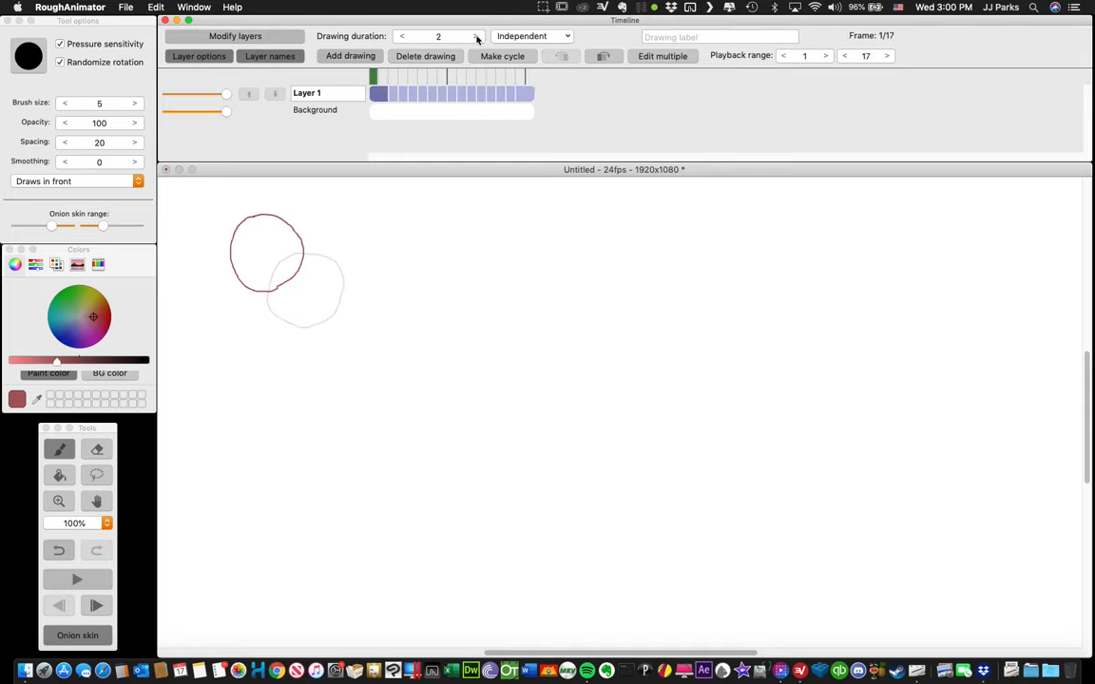
{"action": "left_click", "coordinate": [396, 93]}
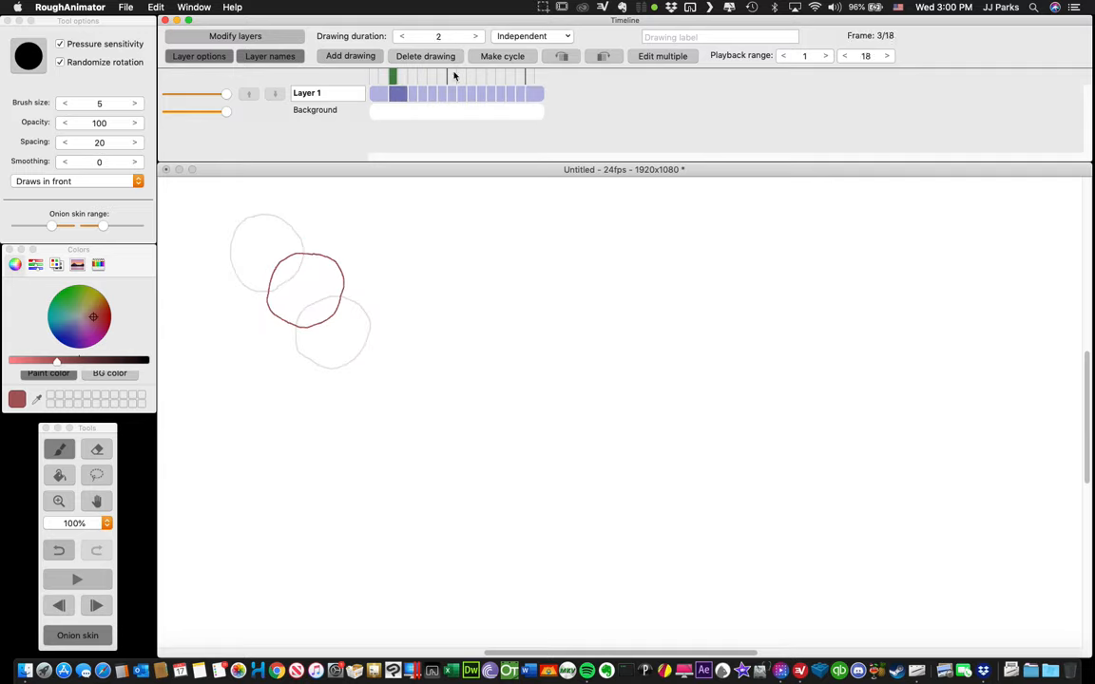
{"action": "left_click", "coordinate": [415, 94]}
{"action": "left_click", "coordinate": [476, 36]}
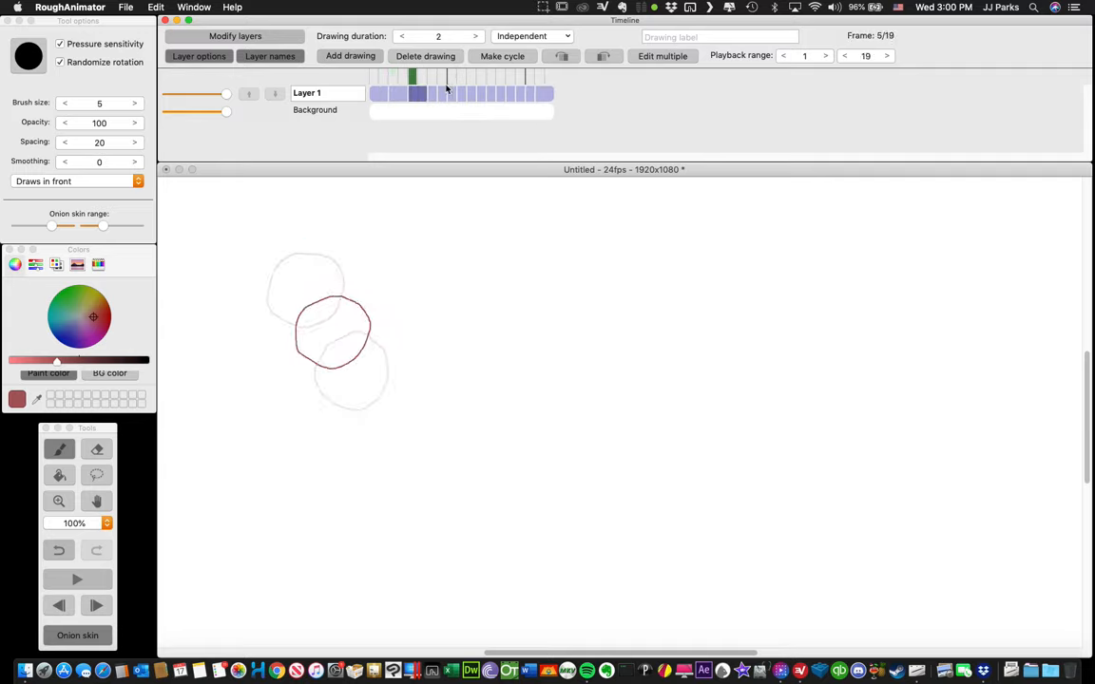
Step: Set the fourth to seventh drawings of the fall, starting at frames 7, 9, 11 and 13, to 2 frames each
{"action": "left_click", "coordinate": [435, 93]}
{"action": "left_click", "coordinate": [475, 38]}
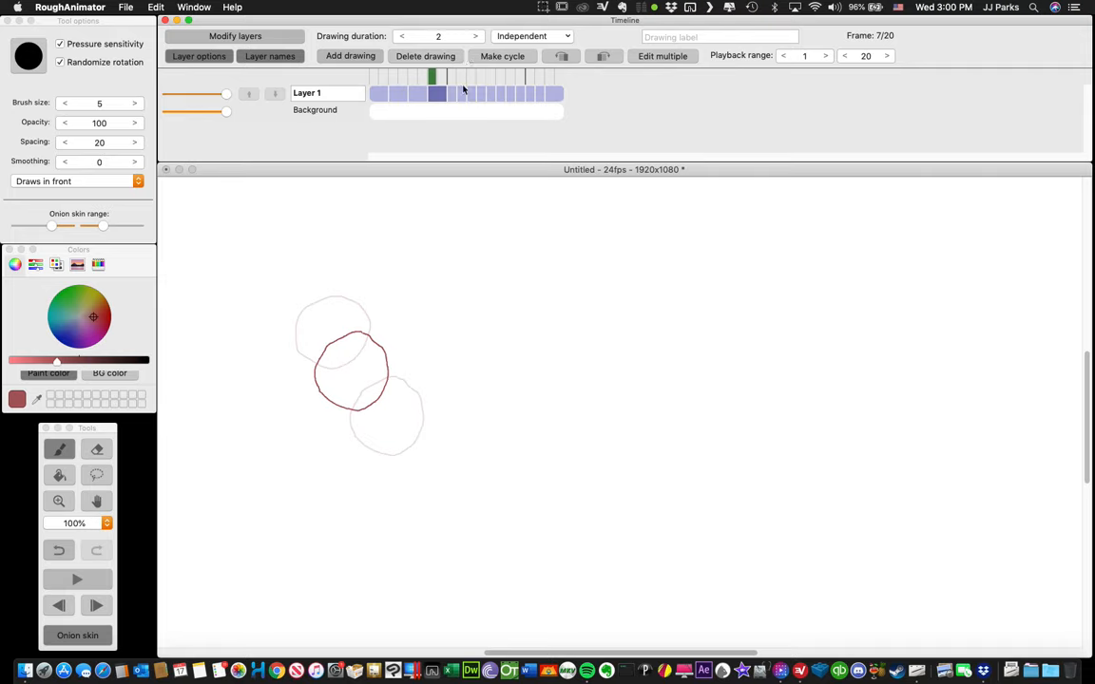
{"action": "left_click", "coordinate": [454, 92]}
{"action": "left_click", "coordinate": [475, 36]}
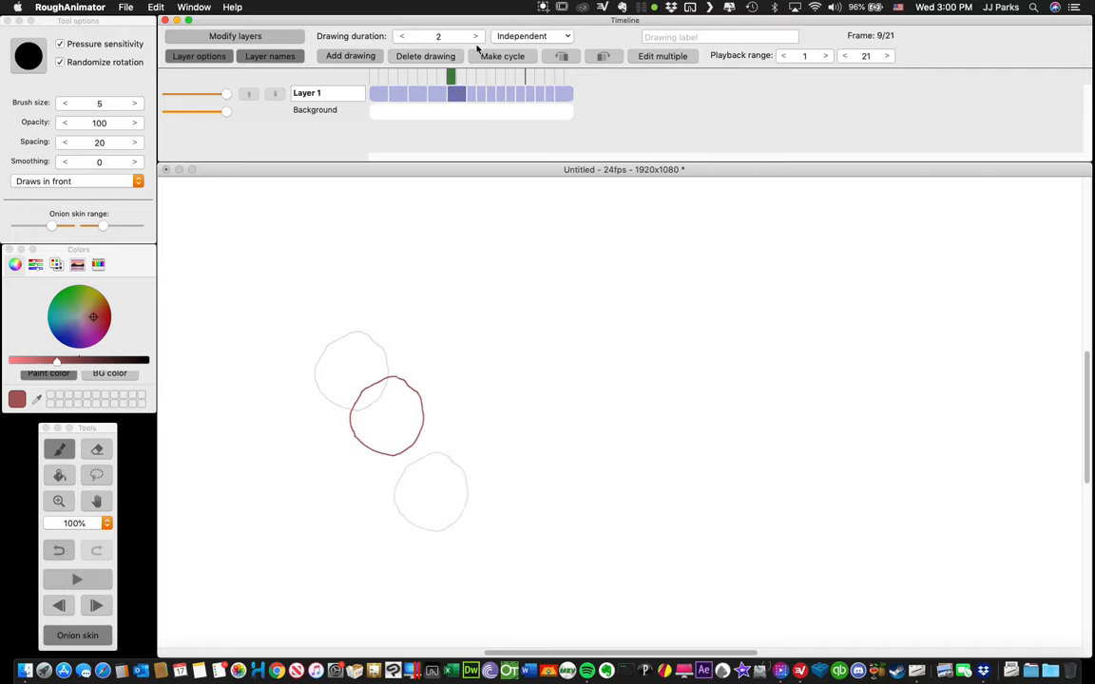
{"action": "left_click", "coordinate": [475, 92]}
{"action": "left_click", "coordinate": [475, 37]}
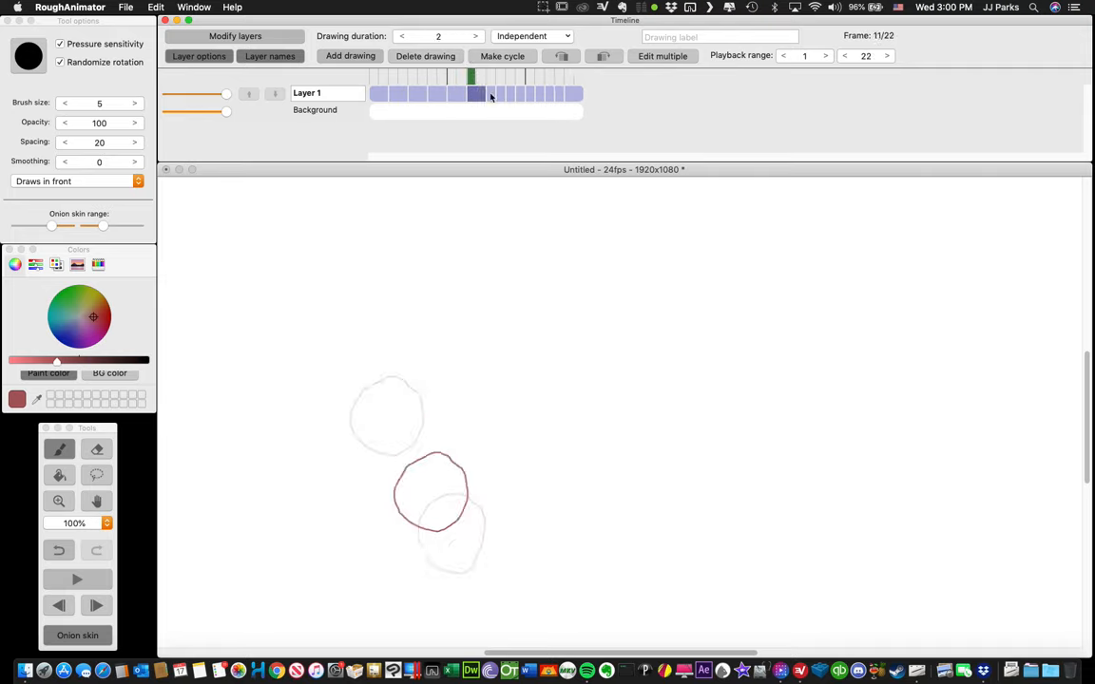
{"action": "left_click", "coordinate": [491, 93]}
{"action": "left_click", "coordinate": [475, 37]}
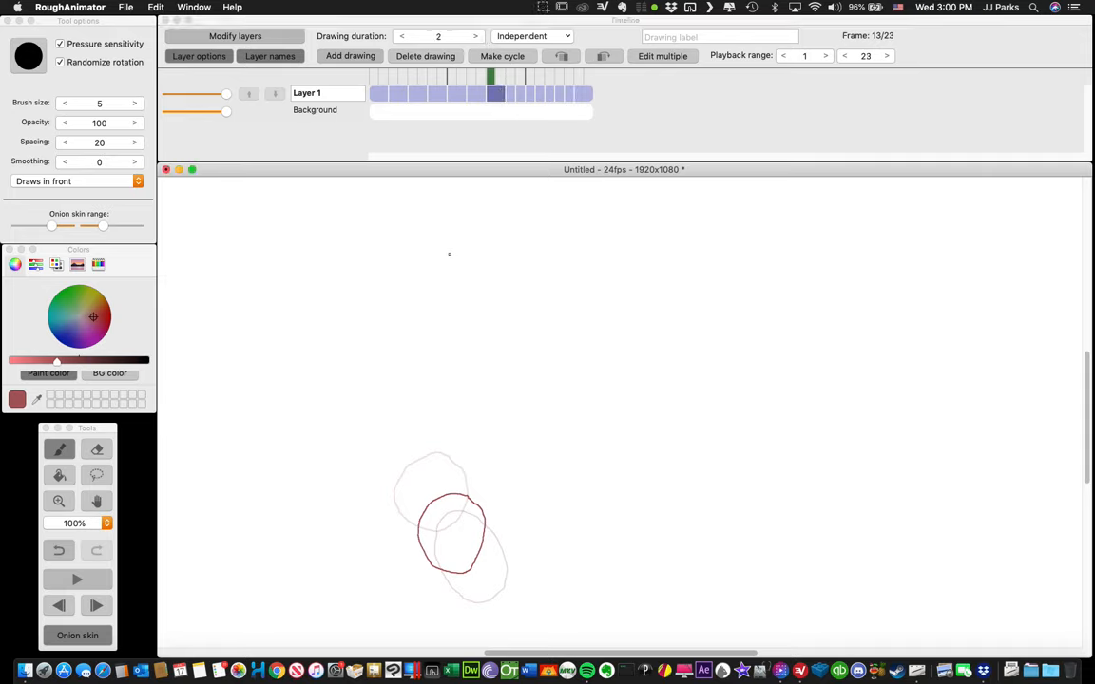
Step: Skip the stretched and squashed impact drawings and set the three rising drawings starting at frames 19, 21 and 23 to 2 frames each
{"action": "left_click", "coordinate": [503, 107]}
{"action": "left_click", "coordinate": [510, 93]}
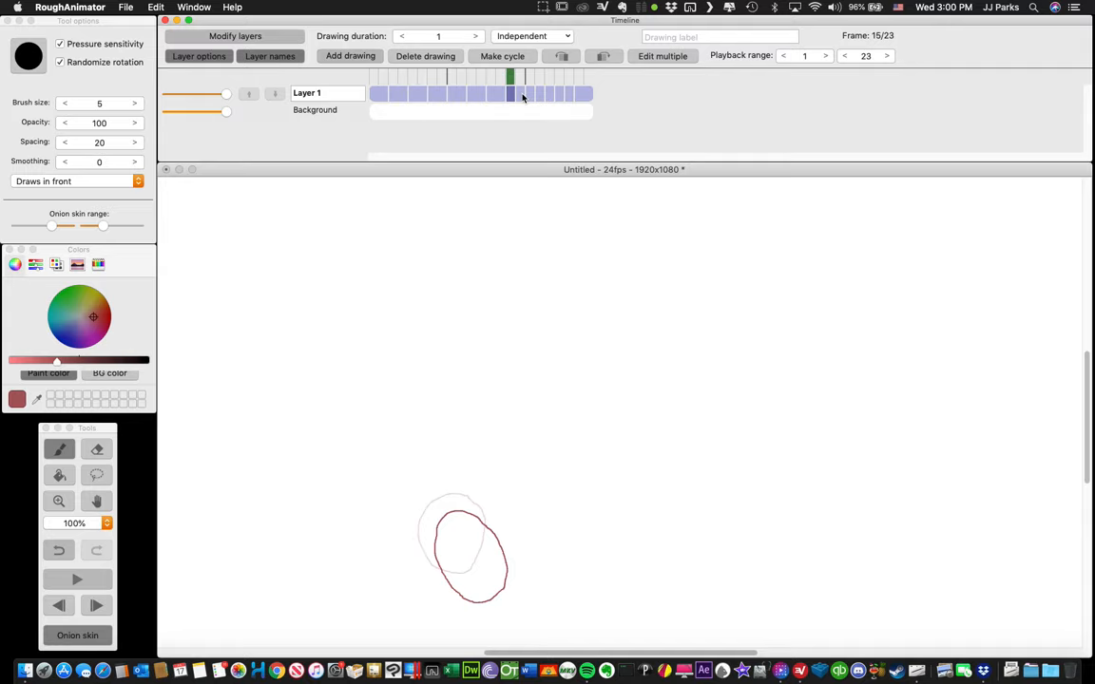
{"action": "left_click", "coordinate": [522, 95]}
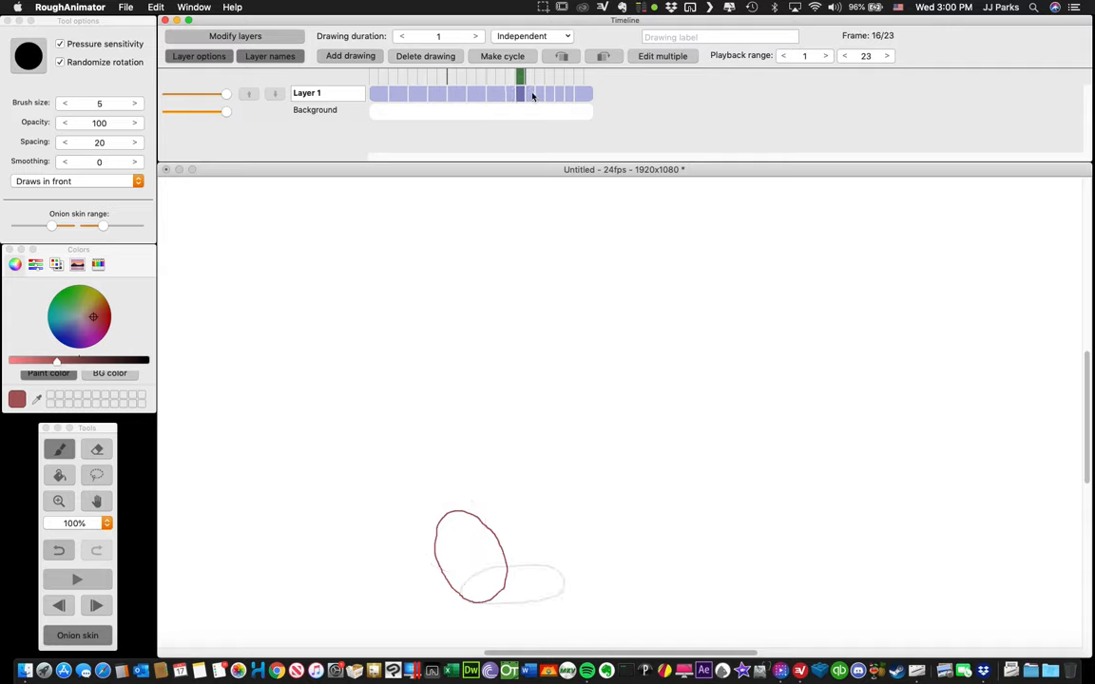
{"action": "left_click", "coordinate": [532, 95]}
{"action": "key", "text": "Right"}
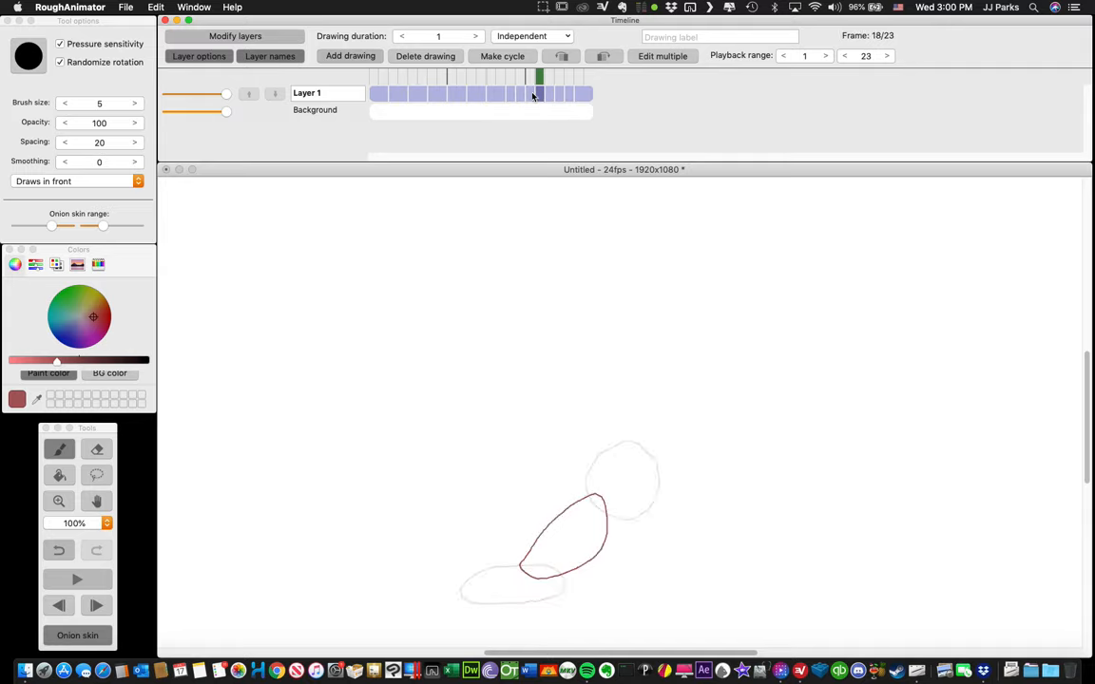
{"action": "key", "text": "Right"}
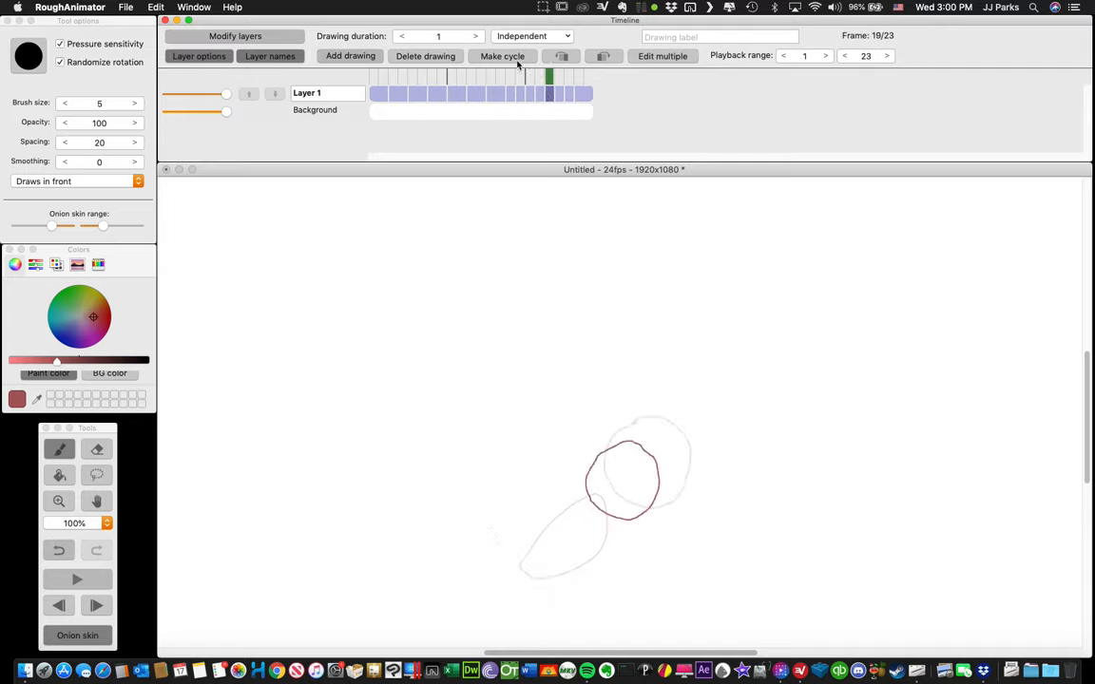
{"action": "left_click", "coordinate": [475, 36]}
{"action": "left_click", "coordinate": [570, 94]}
{"action": "left_click", "coordinate": [476, 36]}
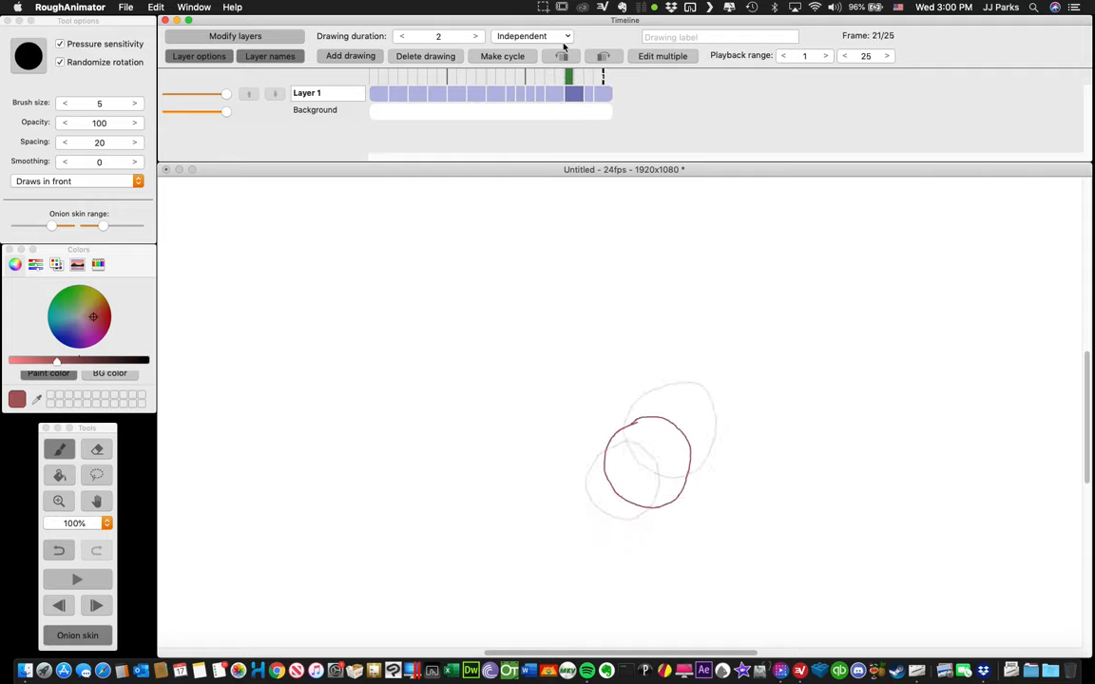
{"action": "left_click", "coordinate": [586, 94]}
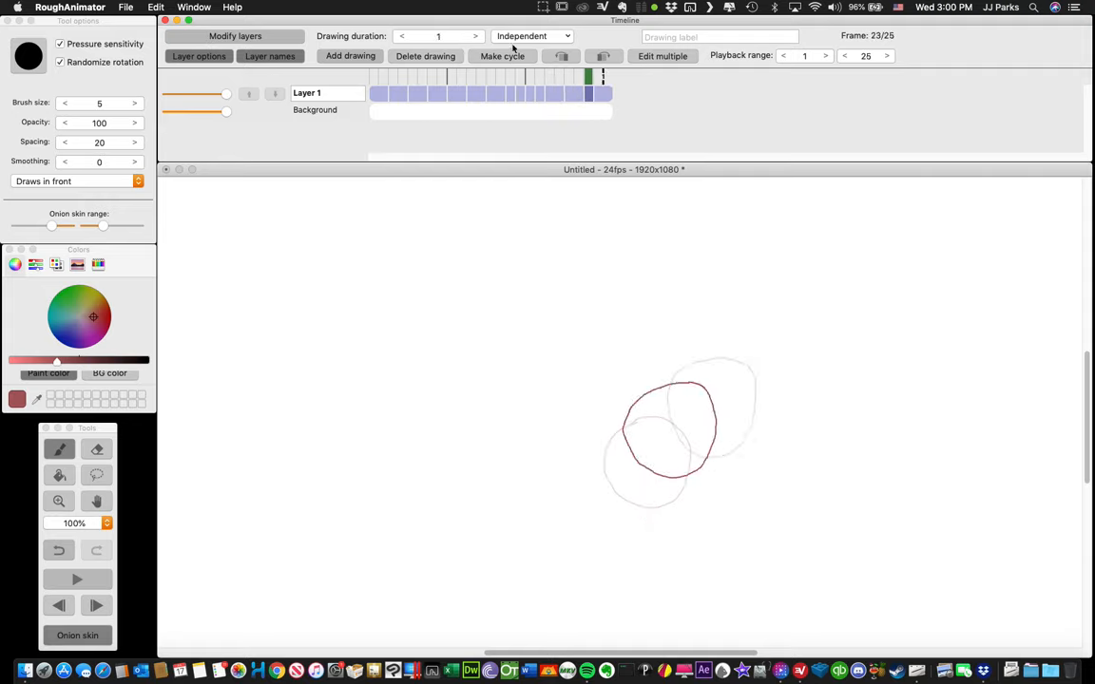
{"action": "left_click", "coordinate": [476, 36]}
Step: Flip back to the early fall and forward to the impact to examine the timing of the lengthened drawings
{"action": "key", "text": "Left"}
{"action": "key", "text": "Left"}
{"action": "key", "text": "Left"}
{"action": "key", "text": "Left"}
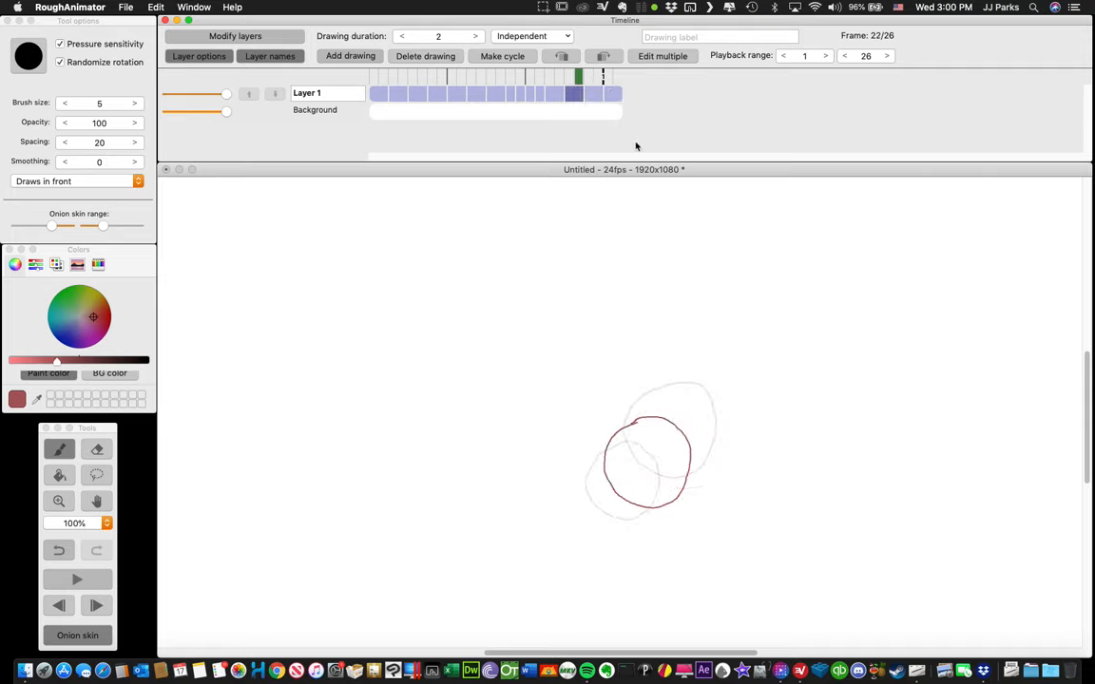
{"action": "left_click", "coordinate": [665, 174]}
{"action": "key", "text": "Left"}
{"action": "key", "text": "Left"}
{"action": "key", "text": "Left"}
{"action": "key", "text": "Left"}
{"action": "key", "text": "Left"}
{"action": "key", "text": "Left"}
{"action": "key", "text": "Left"}
{"action": "key", "text": "Left"}
{"action": "key", "text": "Left"}
{"action": "key", "text": "Left"}
{"action": "key", "text": "Left"}
{"action": "key", "text": "Left"}
{"action": "key", "text": "Left"}
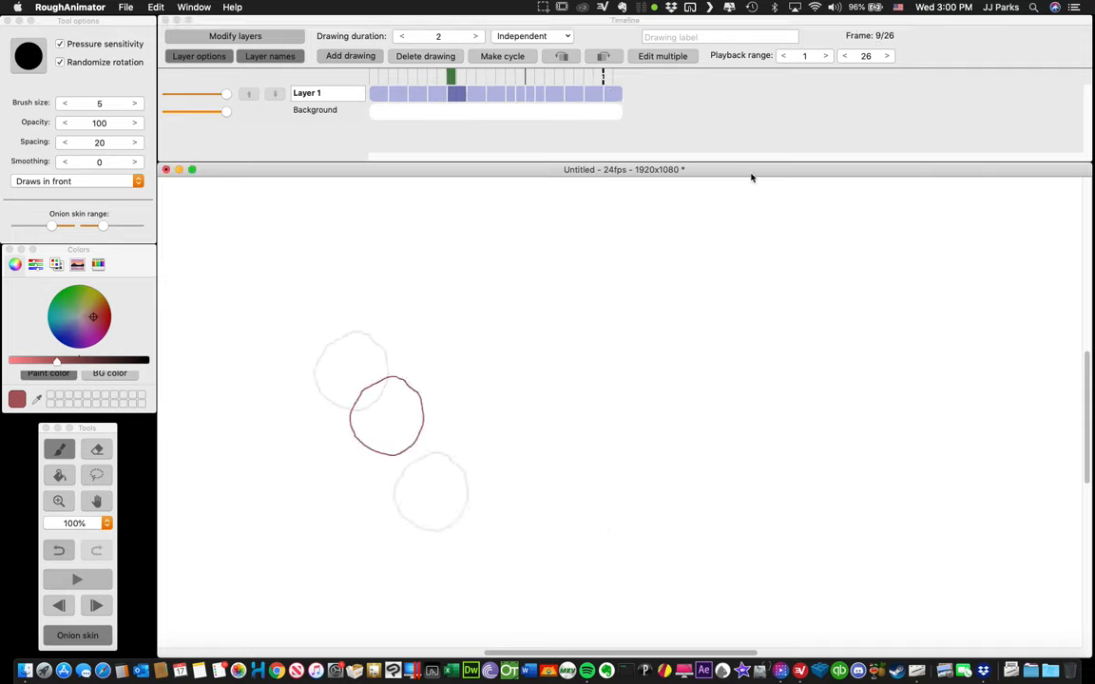
{"action": "key", "text": "Right"}
{"action": "key", "text": "Right"}
{"action": "key", "text": "Right"}
{"action": "key", "text": "Right"}
{"action": "key", "text": "Right"}
{"action": "key", "text": "Right"}
{"action": "key", "text": "Right"}
{"action": "key", "text": "Right"}
{"action": "key", "text": "Right"}
{"action": "key", "text": "Right"}
{"action": "key", "text": "Right"}
{"action": "key", "text": "Right"}
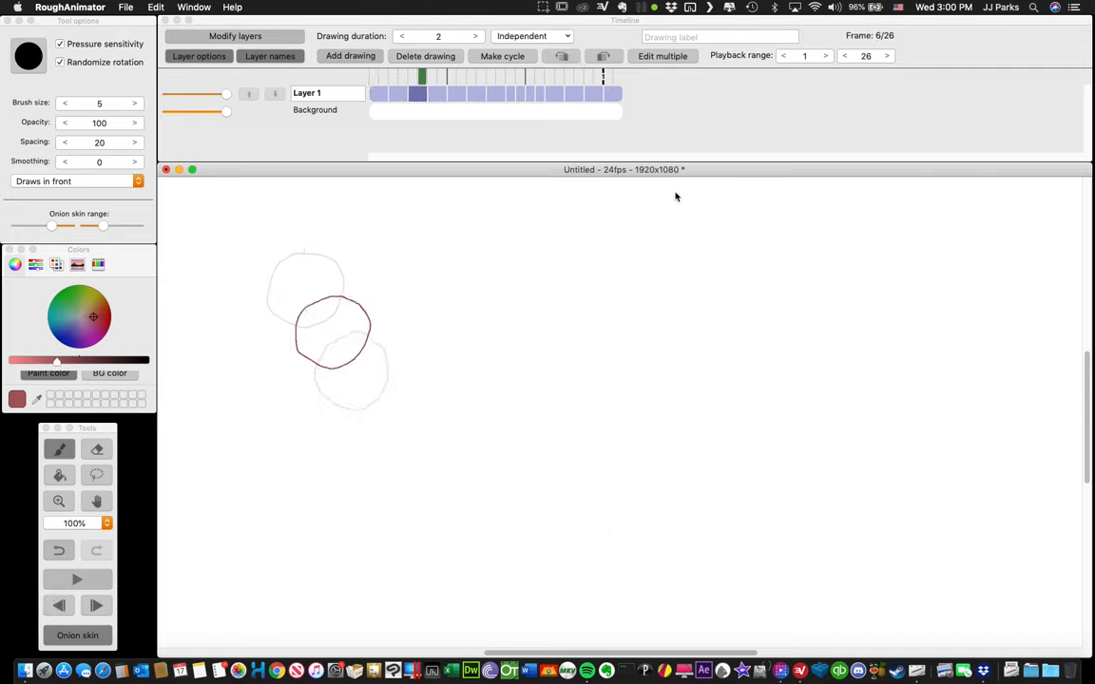
{"action": "key", "text": "Right"}
{"action": "key", "text": "Right"}
{"action": "key", "text": "Right"}
{"action": "key", "text": "Right"}
{"action": "key", "text": "Right"}
{"action": "key", "text": "Right"}
{"action": "key", "text": "Right"}
{"action": "key", "text": "Right"}
{"action": "key", "text": "Right"}
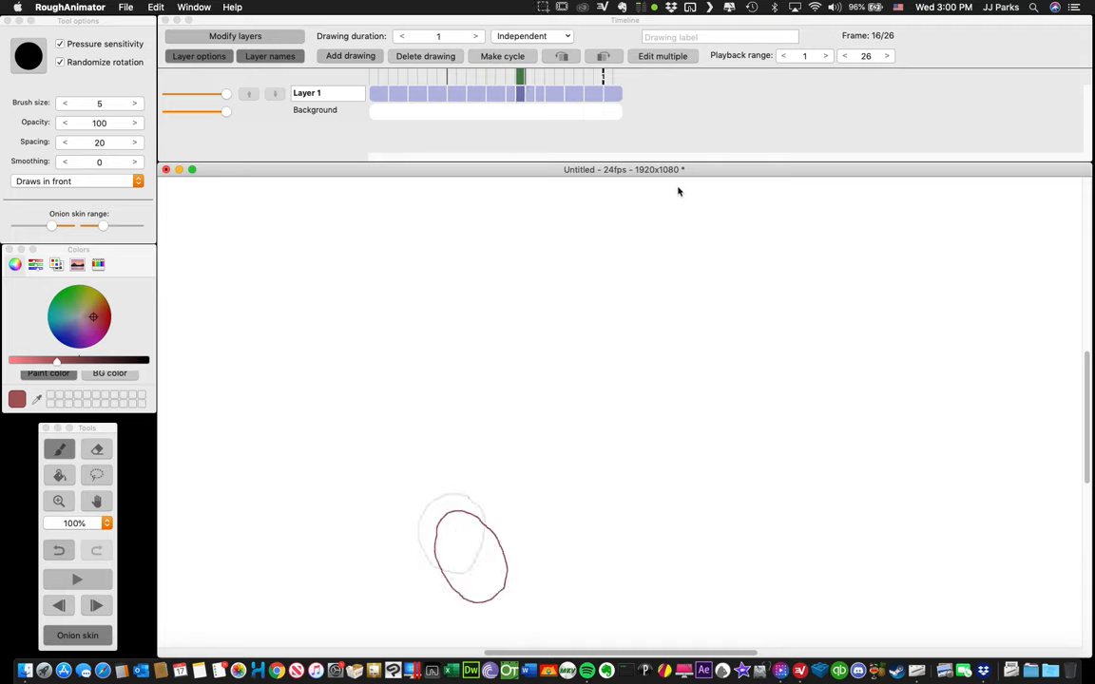
Step: Flip back and forth through the rebound drawings around frames 18 to 22 to examine the start of the rise
{"action": "key", "text": "Left"}
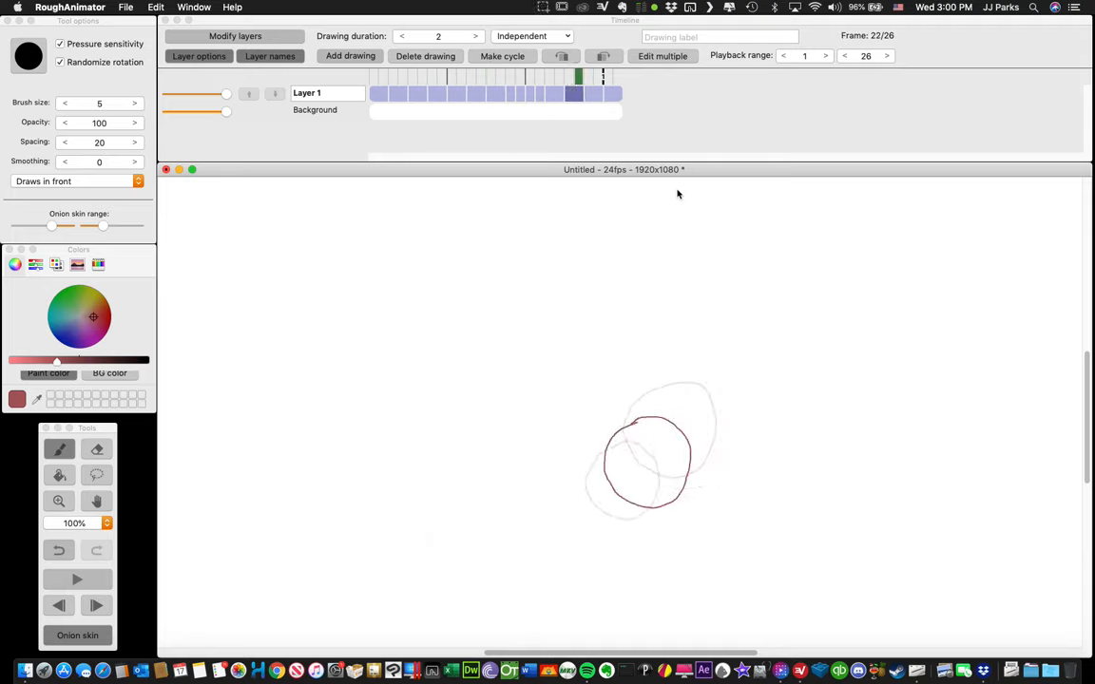
{"action": "key", "text": "Left"}
{"action": "key", "text": "Right"}
{"action": "key", "text": "Right"}
{"action": "key", "text": "Left"}
{"action": "key", "text": "Left"}
{"action": "key", "text": "Left"}
{"action": "key", "text": "Left"}
{"action": "key", "text": "Left"}
{"action": "key", "text": "Left"}
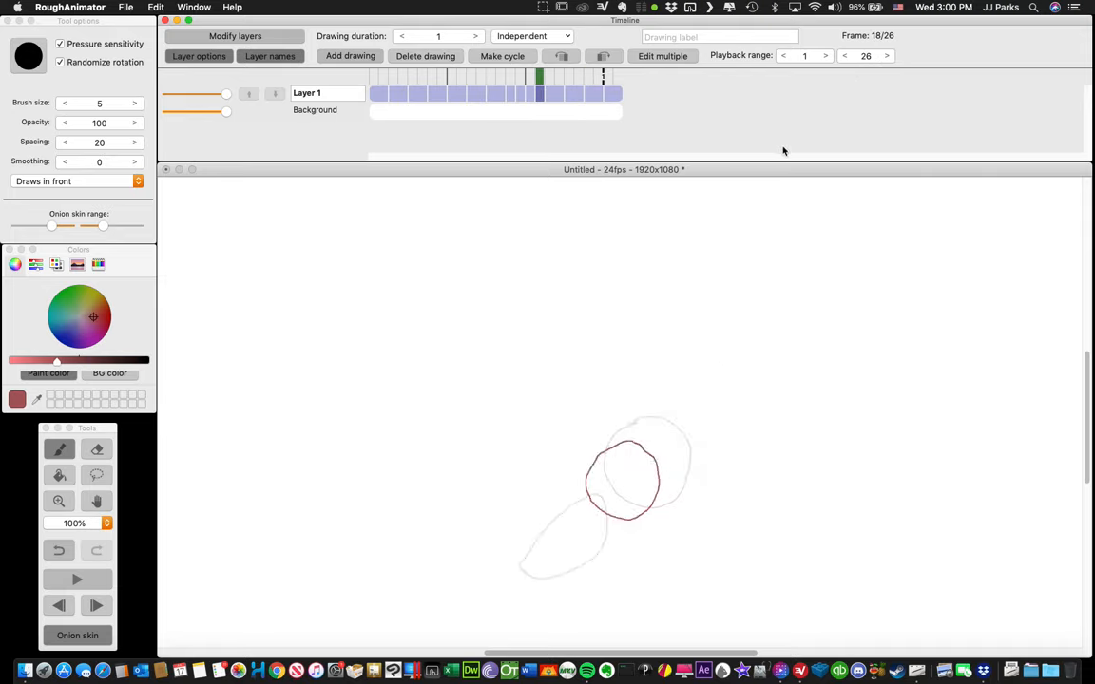
{"action": "key", "text": "Right"}
{"action": "key", "text": "Right"}
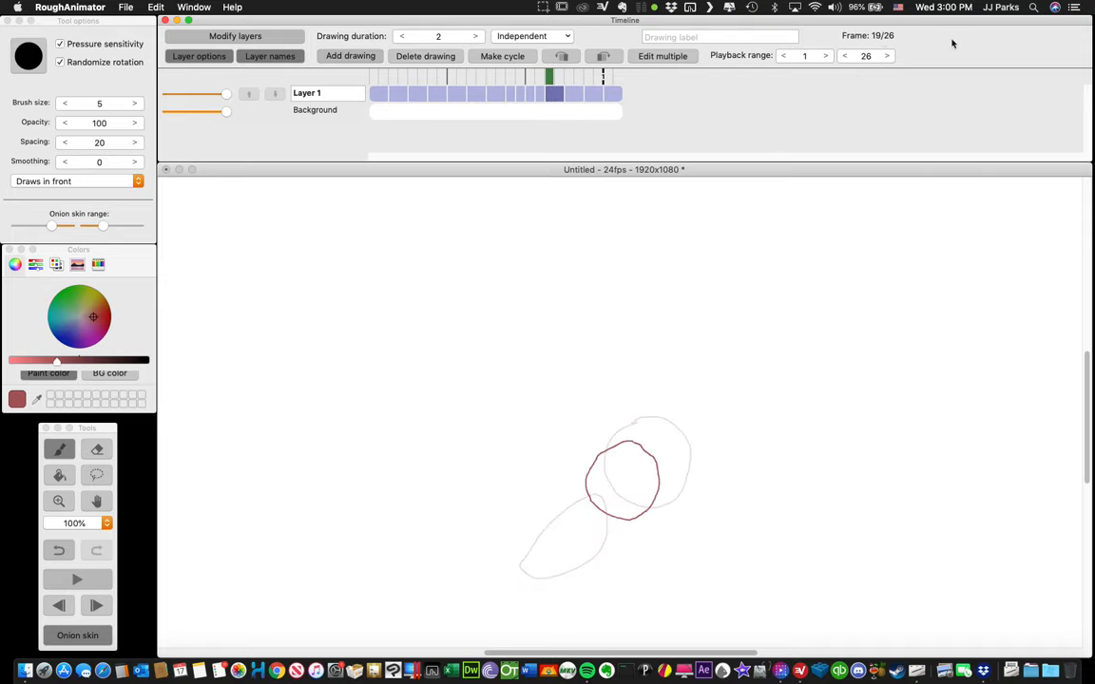
Step: Flip back to frame 7 and forward to frame 24 to examine the fall, squash and rise together
{"action": "left_click", "coordinate": [547, 325]}
{"action": "key", "text": "Left"}
{"action": "key", "text": "Left"}
{"action": "key", "text": "Left"}
{"action": "key", "text": "Left"}
{"action": "key", "text": "Left"}
{"action": "key", "text": "Left"}
{"action": "key", "text": "Left"}
{"action": "key", "text": "Left"}
{"action": "key", "text": "Left"}
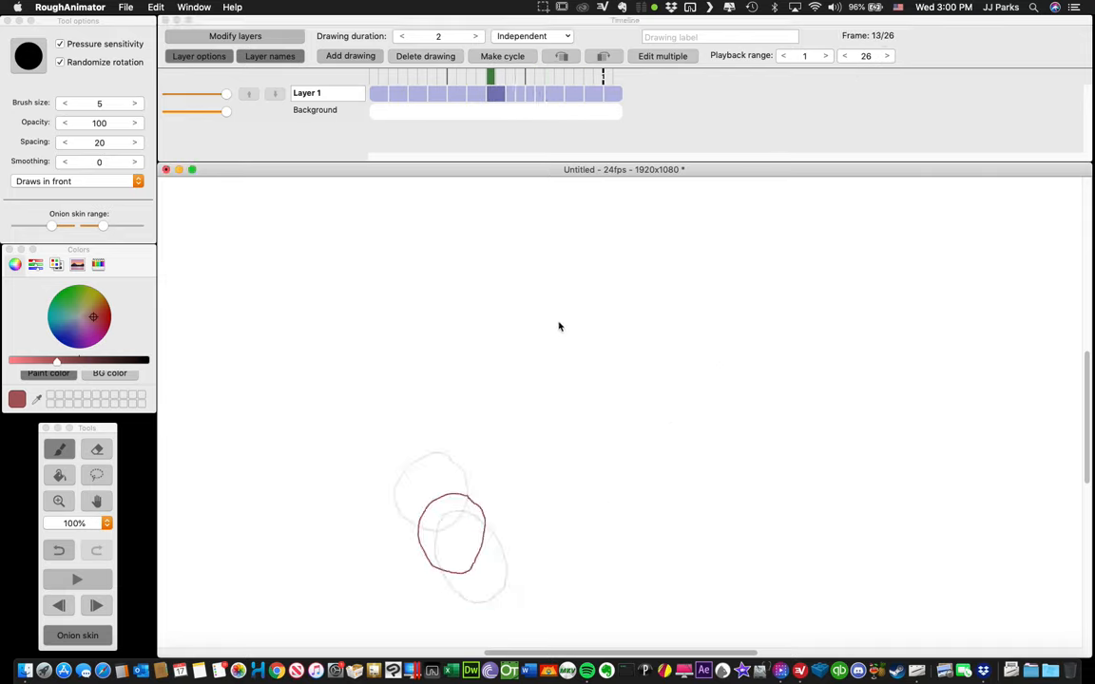
{"action": "key", "text": "Left"}
{"action": "key", "text": "Left"}
{"action": "key", "text": "Left"}
{"action": "key", "text": "Left"}
{"action": "key", "text": "Right"}
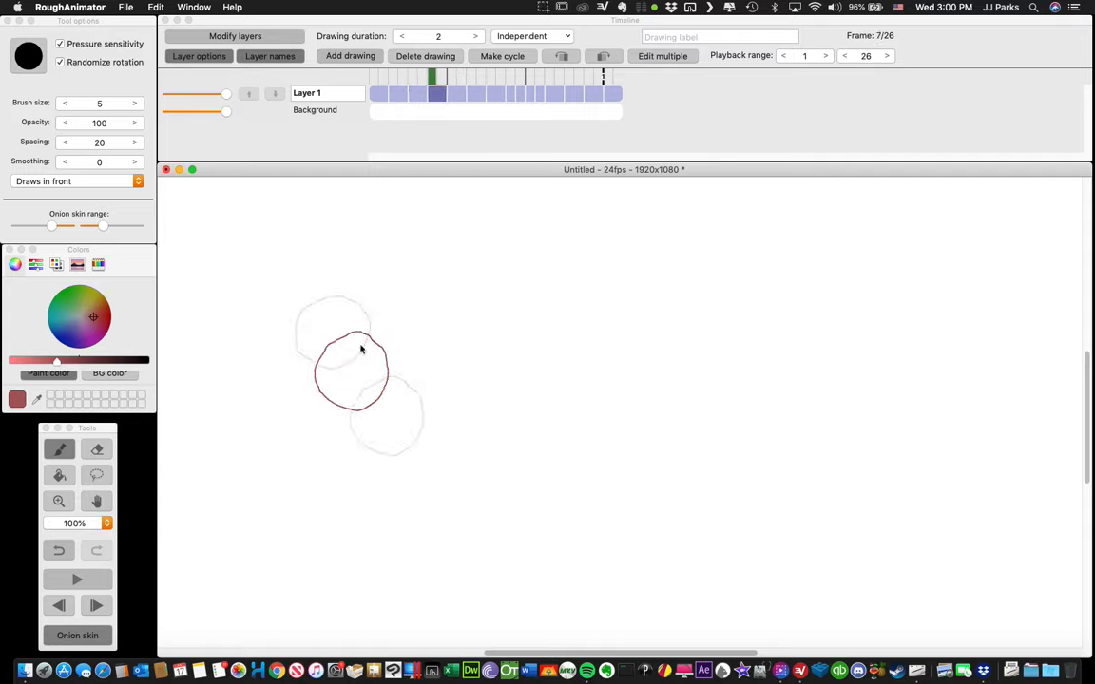
{"action": "key", "text": "Right"}
{"action": "key", "text": "Right"}
{"action": "key", "text": "Right"}
{"action": "key", "text": "Right"}
{"action": "key", "text": "Right"}
{"action": "key", "text": "Right"}
{"action": "key", "text": "Right"}
{"action": "key", "text": "Right"}
{"action": "key", "text": "Right"}
{"action": "key", "text": "Right"}
{"action": "key", "text": "Right"}
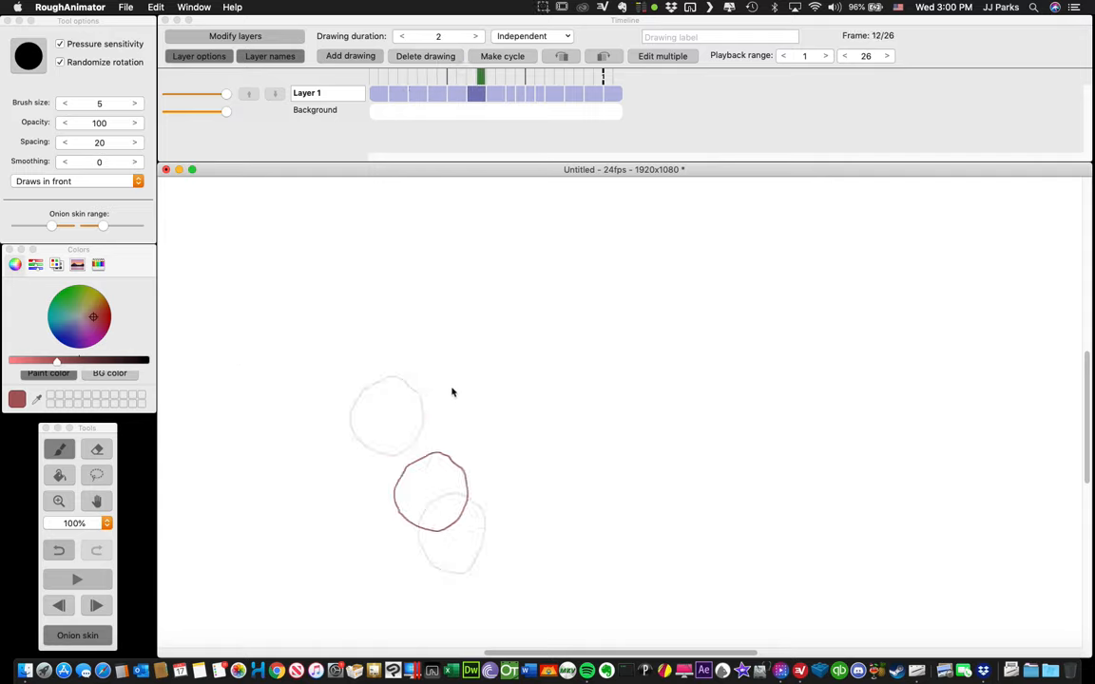
{"action": "key", "text": "Right"}
{"action": "key", "text": "Right"}
{"action": "key", "text": "Right"}
{"action": "key", "text": "Right"}
{"action": "key", "text": "Right"}
{"action": "key", "text": "Right"}
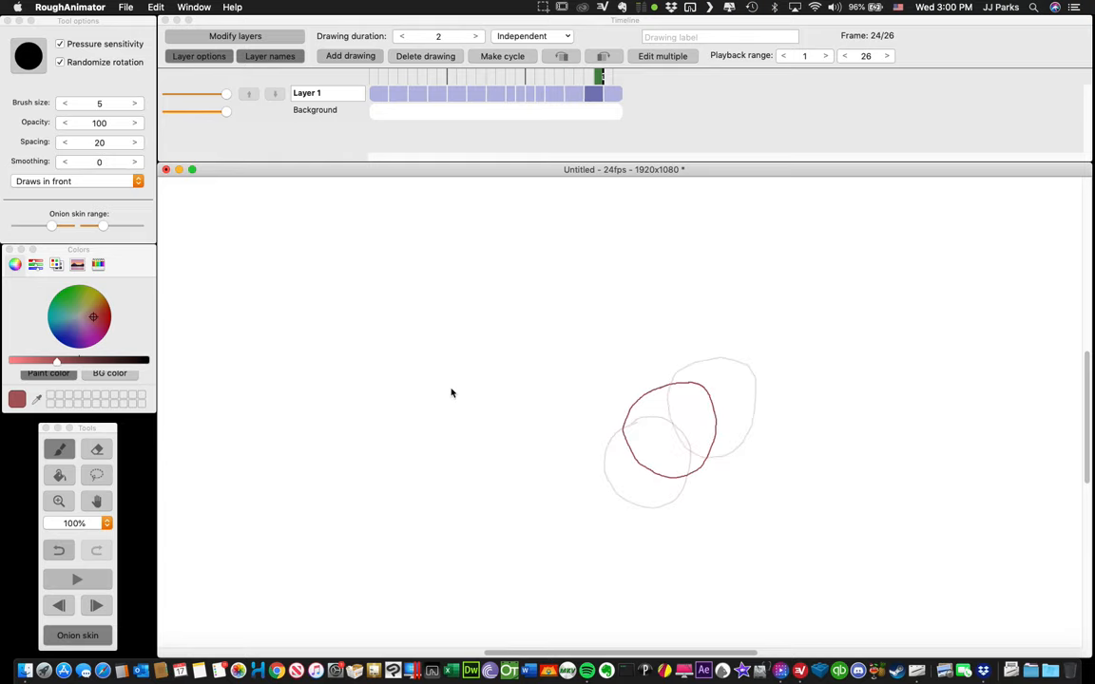
Step: Flip between neighbouring frames at the end of the rise to compare the last ball positions
{"action": "key", "text": "Left"}
{"action": "key", "text": "Right"}
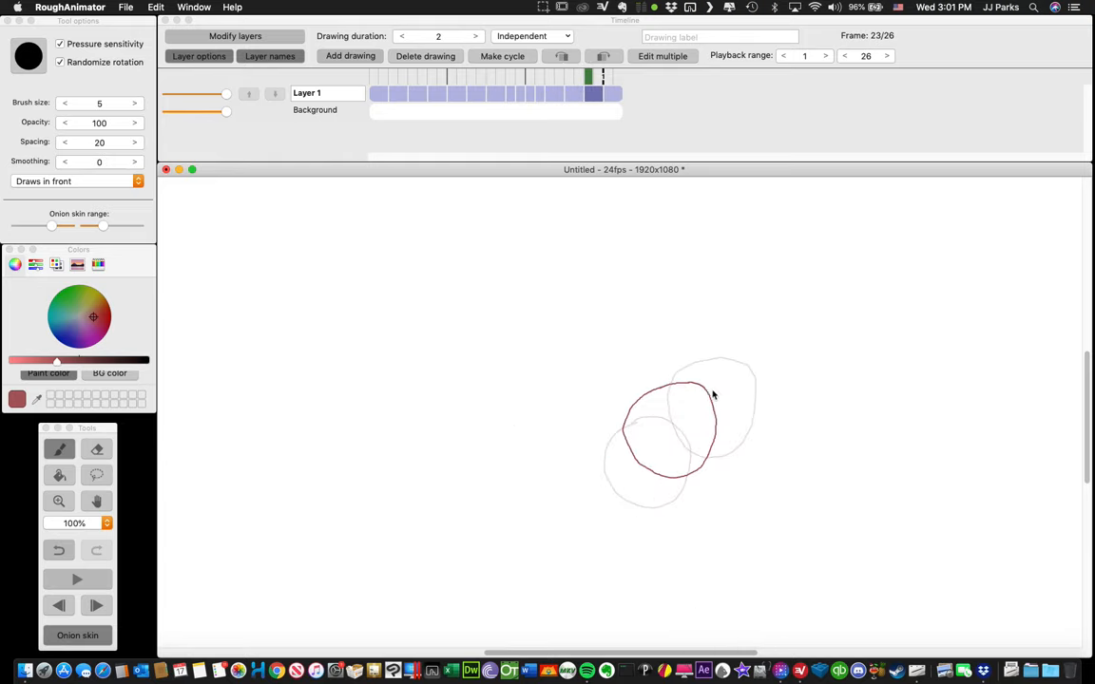
{"action": "key", "text": "Left"}
{"action": "key", "text": "Right"}
{"action": "key", "text": "Left"}
{"action": "key", "text": "Right"}
Step: Return to frame 1 and play back the whole bouncing ball animation
{"action": "key", "text": "Left"}
{"action": "key", "text": "Left"}
{"action": "key", "text": "Left"}
{"action": "key", "text": "Left"}
{"action": "key", "text": "Left"}
{"action": "key", "text": "Left"}
{"action": "key", "text": "Left"}
{"action": "key", "text": "Left"}
{"action": "key", "text": "Left"}
{"action": "key", "text": "Left"}
{"action": "key", "text": "Left"}
{"action": "key", "text": "Left"}
{"action": "key", "text": "Left"}
{"action": "key", "text": "Left"}
{"action": "key", "text": "Left"}
{"action": "key", "text": "Left"}
{"action": "key", "text": "Left"}
{"action": "key", "text": "Left"}
{"action": "key", "text": "Left"}
{"action": "key", "text": "Left"}
{"action": "key", "text": "Left"}
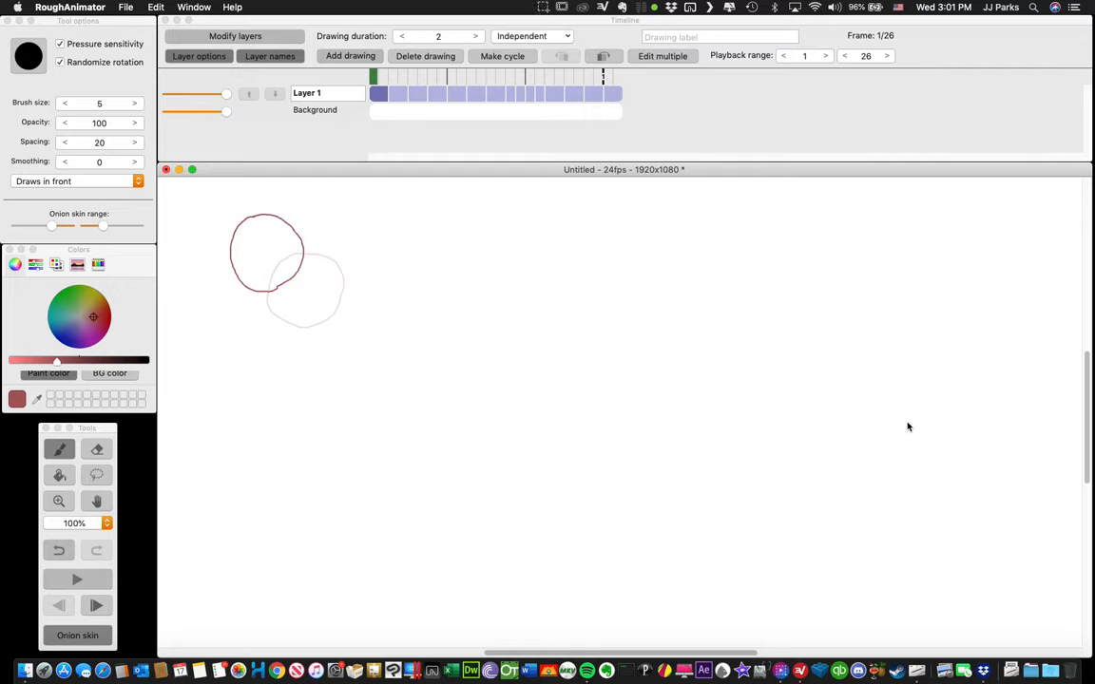
{"action": "key", "text": "space"}
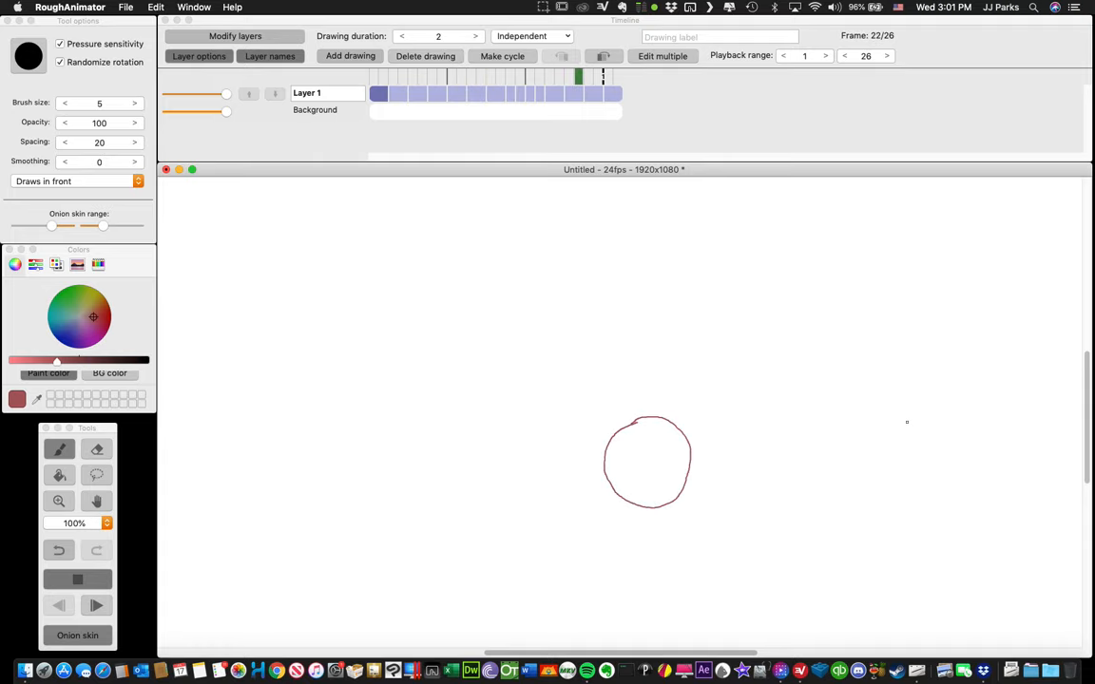
{"action": "key", "text": "space"}
Step: Step forward to the stretched ball drawing at frame 15 and set its duration to 2 frames
{"action": "key", "text": "Right"}
{"action": "key", "text": "Right"}
{"action": "key", "text": "Right"}
{"action": "key", "text": "Right"}
{"action": "key", "text": "Right"}
{"action": "key", "text": "Right"}
{"action": "key", "text": "Right"}
{"action": "key", "text": "Right"}
{"action": "key", "text": "Right"}
{"action": "key", "text": "Right"}
{"action": "key", "text": "Right"}
{"action": "key", "text": "Right"}
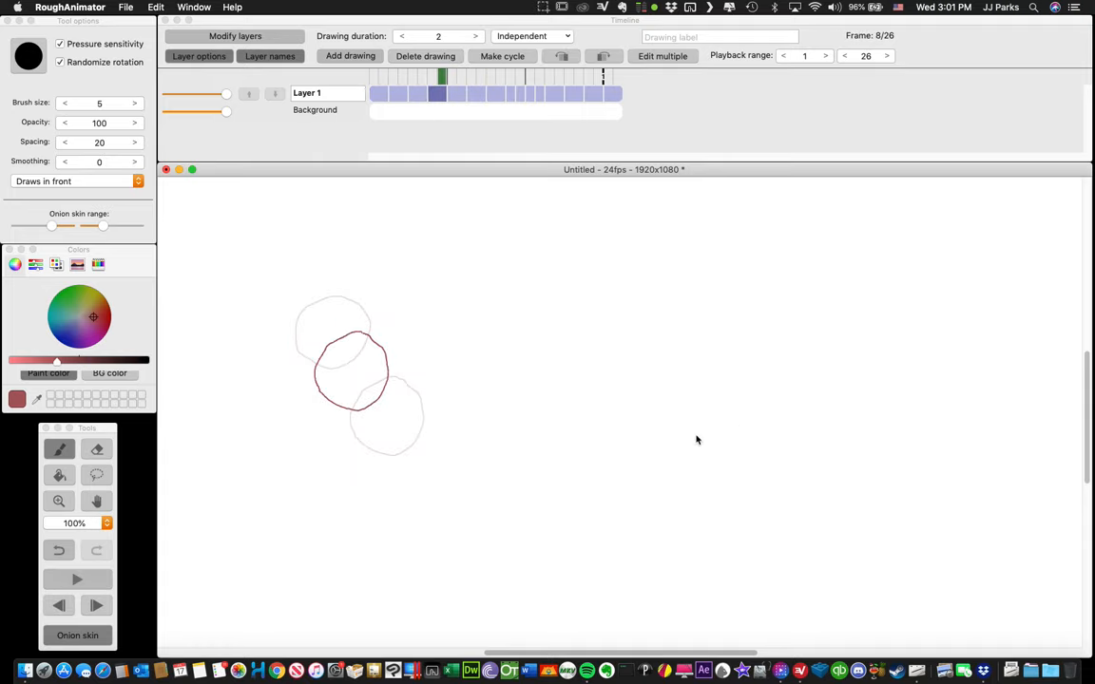
{"action": "key", "text": "Right"}
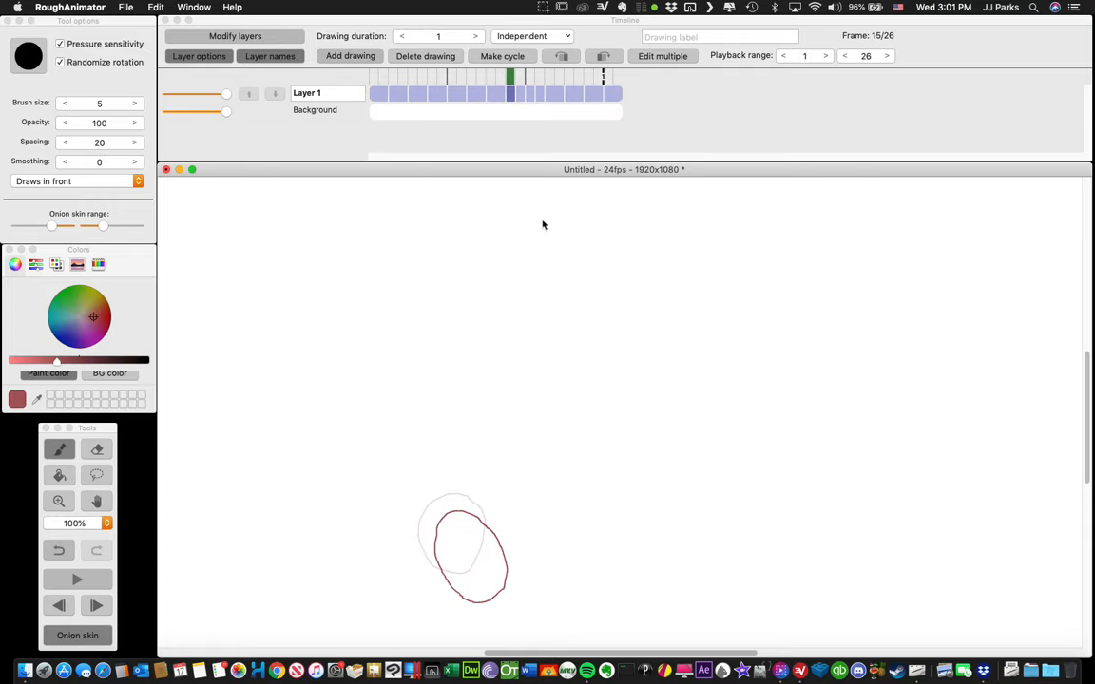
{"action": "left_click", "coordinate": [501, 81]}
{"action": "left_click", "coordinate": [474, 37]}
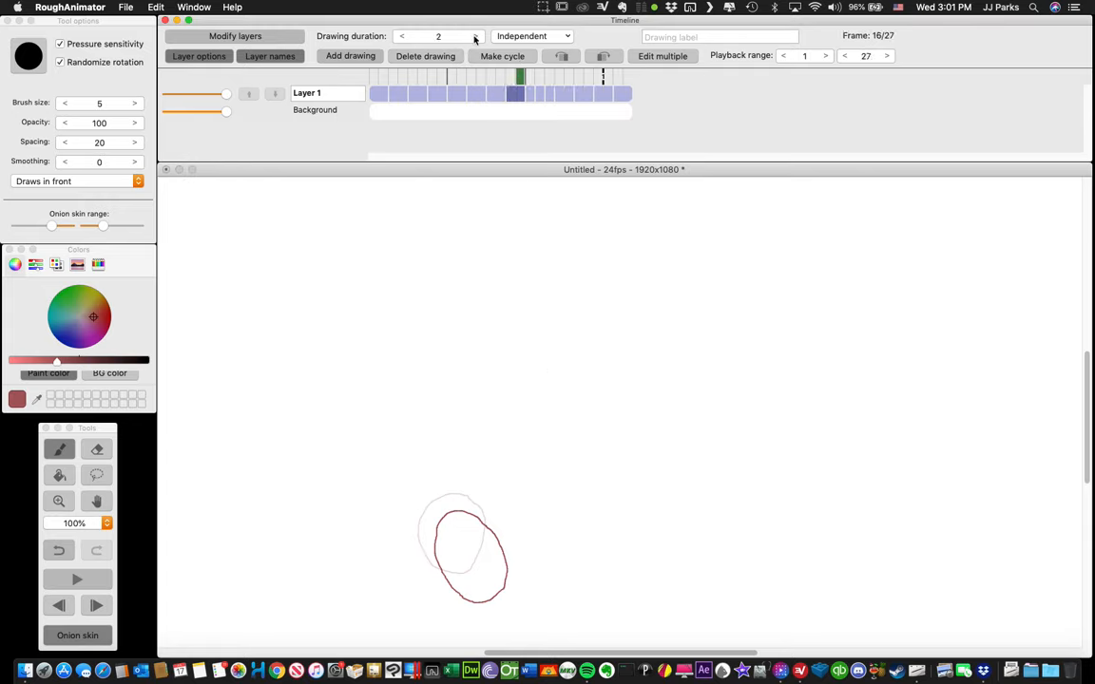
Step: Compare the drawings around the squash and delete the duplicate stretched ball drawing at frame 17
{"action": "key", "text": "Right"}
{"action": "key", "text": "Right"}
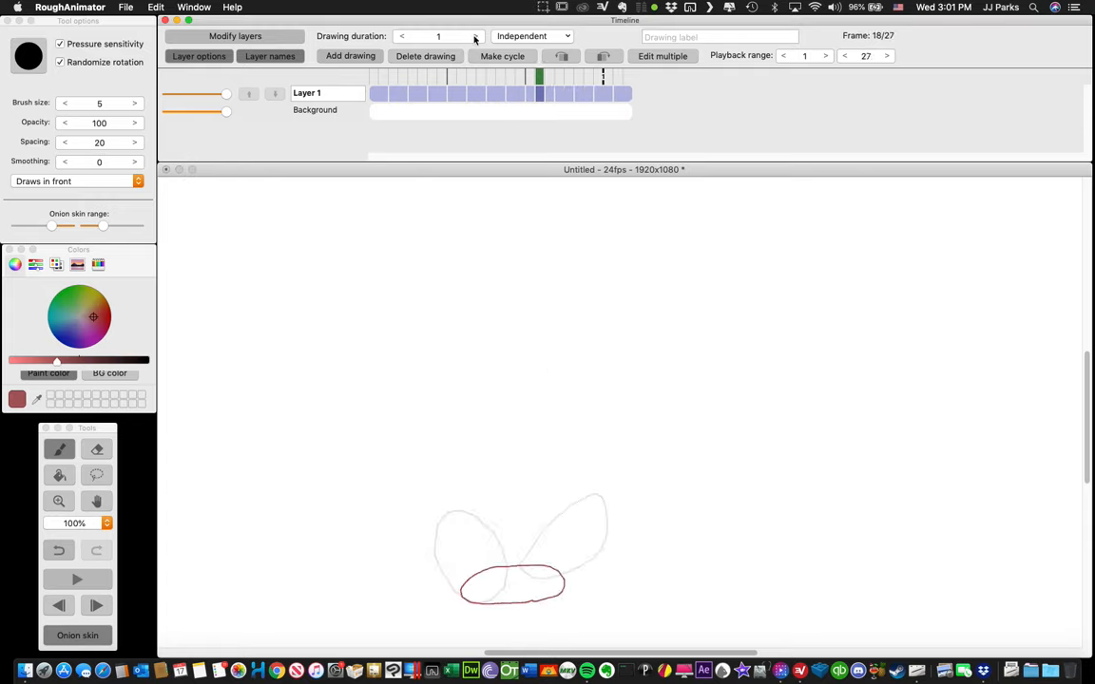
{"action": "key", "text": "Left"}
{"action": "key", "text": "Left"}
{"action": "key", "text": "Right"}
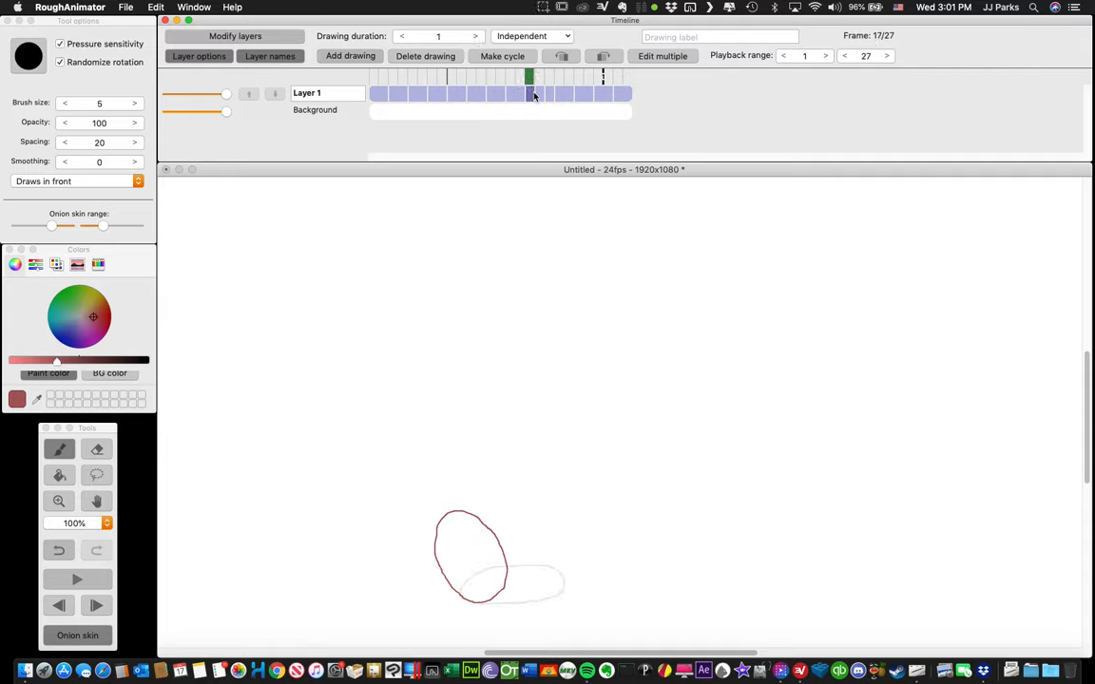
{"action": "left_click", "coordinate": [444, 59]}
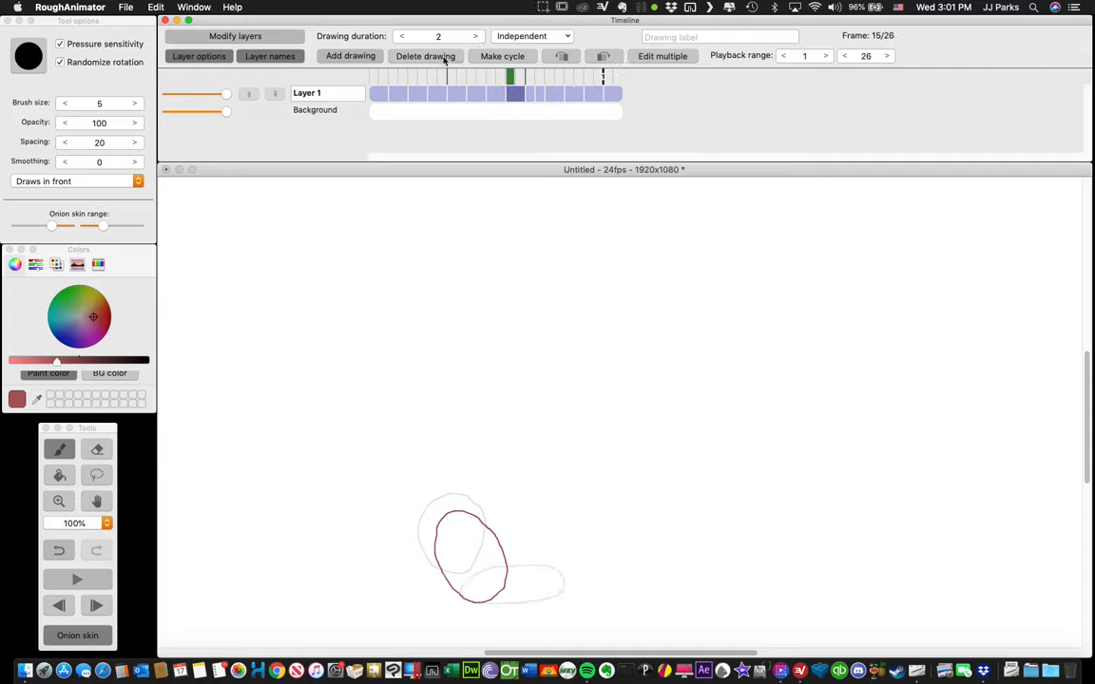
Step: Compare the drawings around the squash and set the squashed ball drawing at frame 17 to a duration of 2 frames
{"action": "key", "text": "Left"}
{"action": "key", "text": "Left"}
{"action": "key", "text": "Right"}
{"action": "key", "text": "Right"}
{"action": "key", "text": "Right"}
{"action": "key", "text": "Right"}
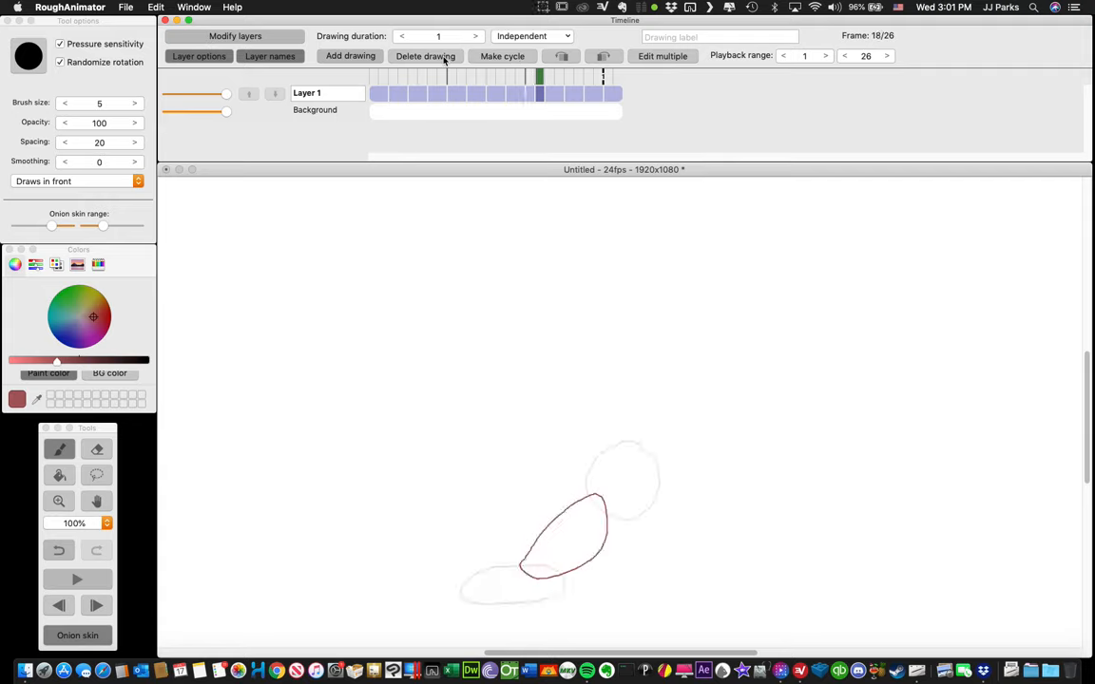
{"action": "key", "text": "Left"}
{"action": "left_click", "coordinate": [476, 36]}
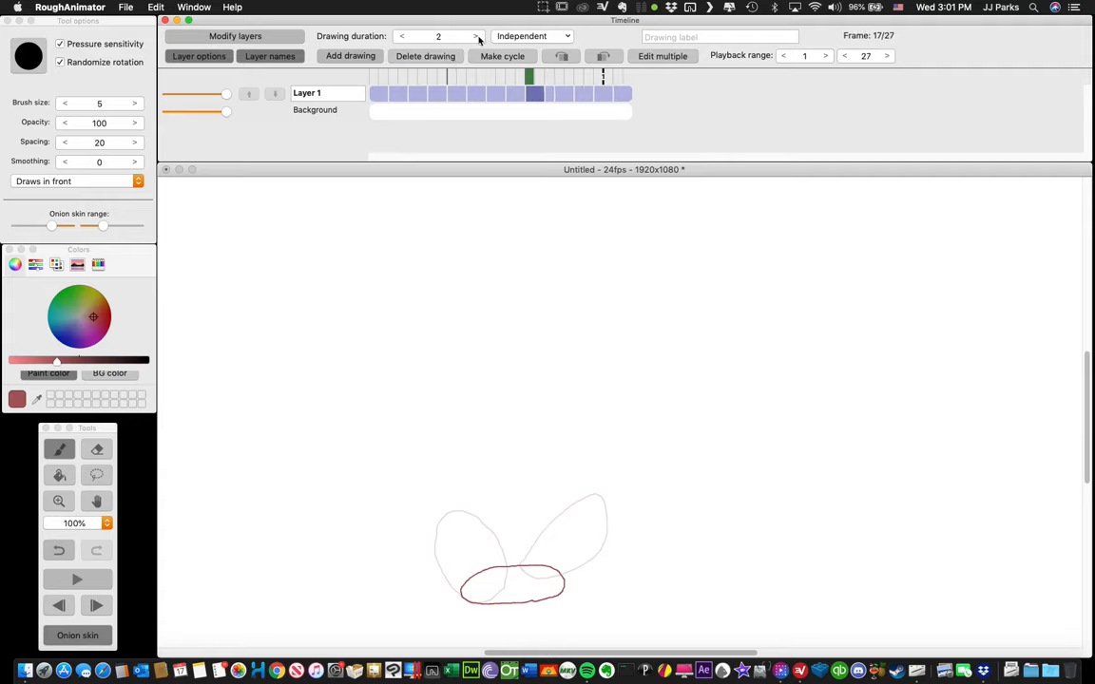
Step: Shorten the round ball drawing at frame 20, just after the stretched rebound drawing, to a duration of 1 frame
{"action": "key", "text": "Right"}
{"action": "key", "text": "Right"}
{"action": "key", "text": "Right"}
{"action": "key", "text": "Right"}
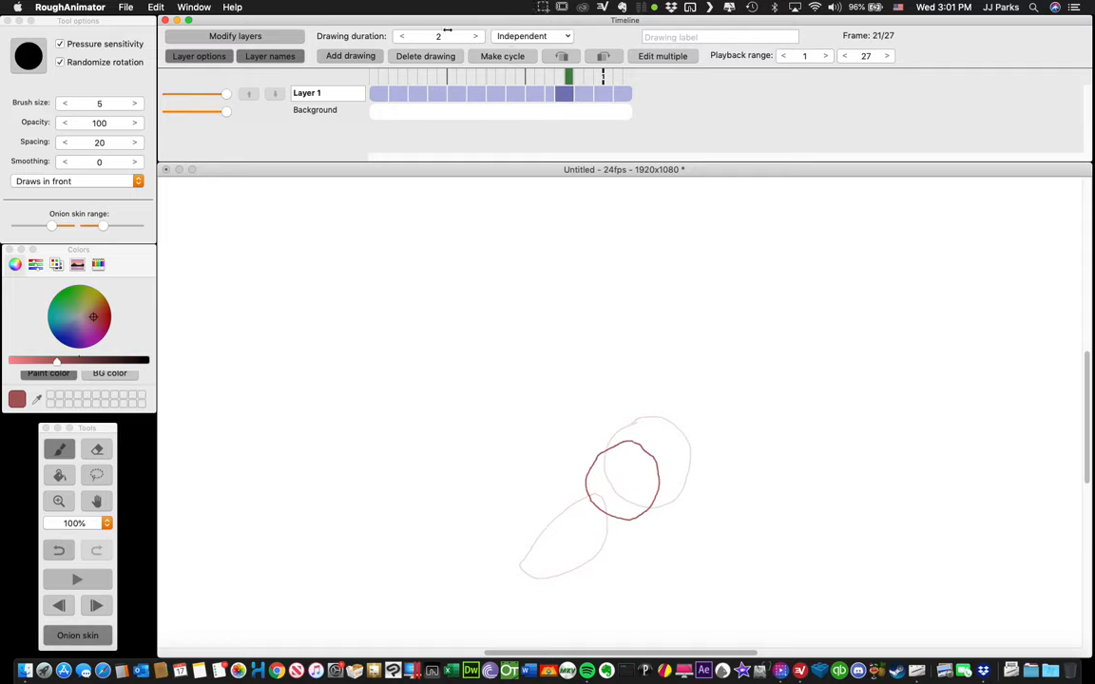
{"action": "left_click", "coordinate": [402, 36]}
{"action": "key", "text": "Right"}
{"action": "key", "text": "Right"}
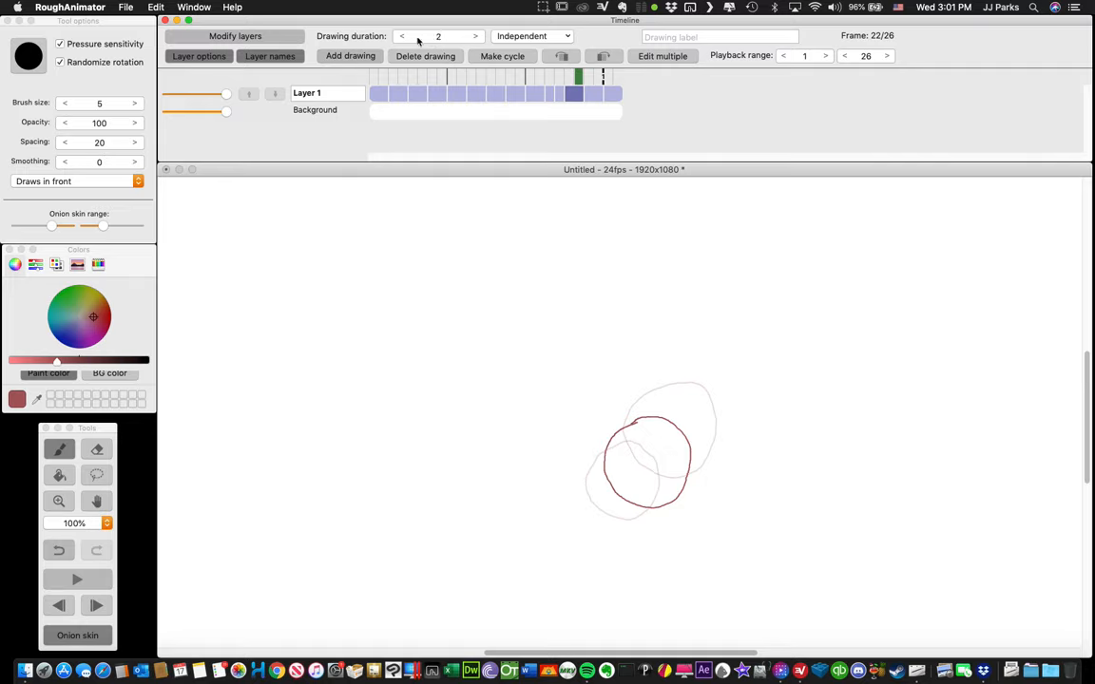
Step: Play back the bouncing ball animation to check the revised timing
{"action": "key", "text": "space"}
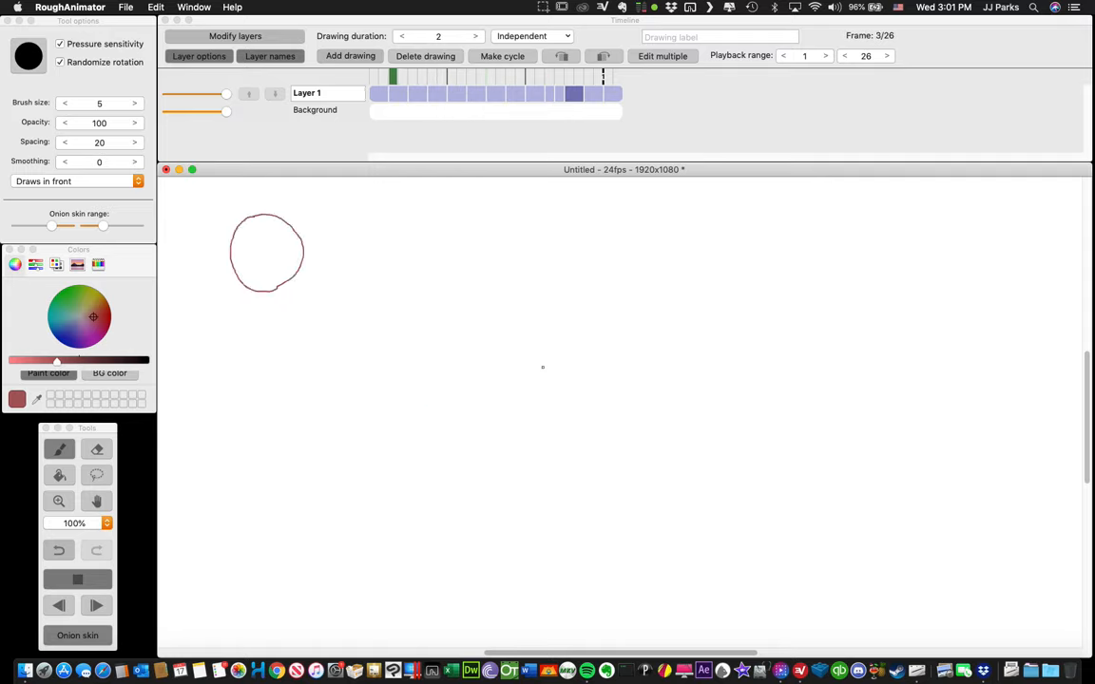
{"action": "key", "text": "space"}
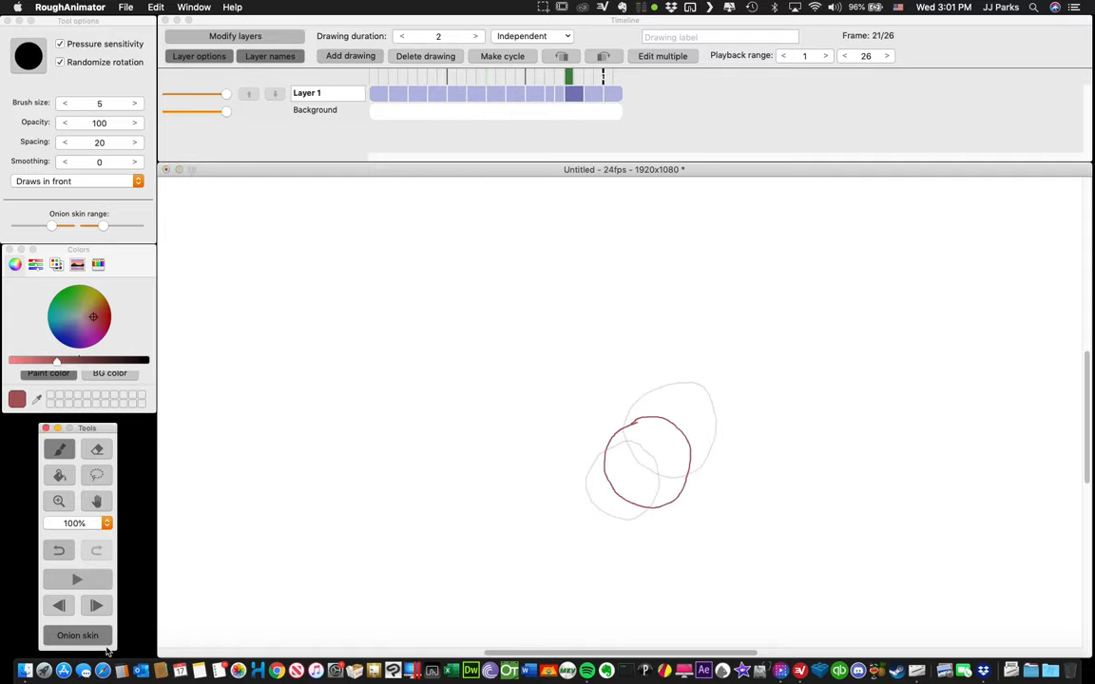
{"action": "left_click", "coordinate": [90, 634]}
{"action": "left_click", "coordinate": [90, 634]}
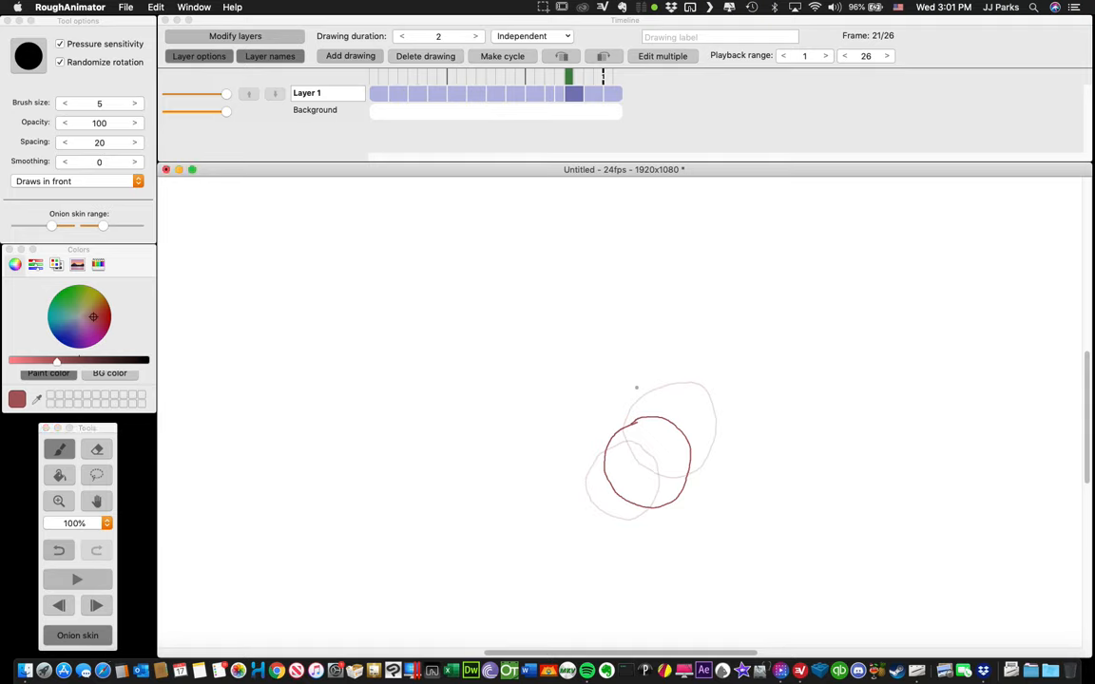
{"action": "left_click", "coordinate": [327, 119]}
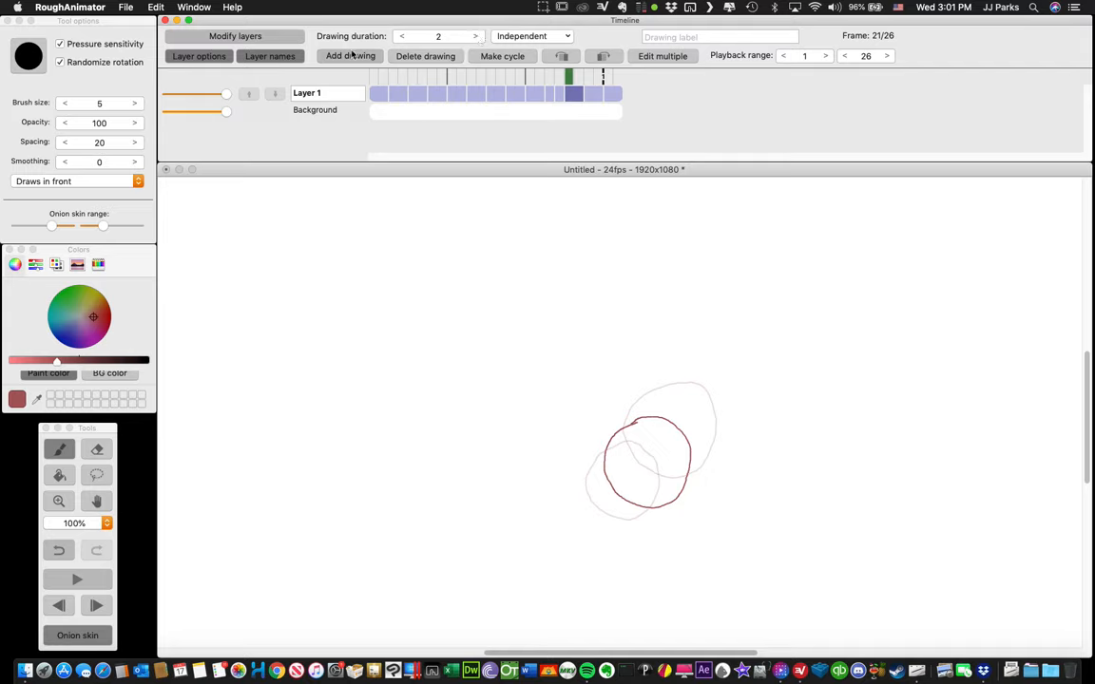
{"action": "left_click", "coordinate": [73, 450]}
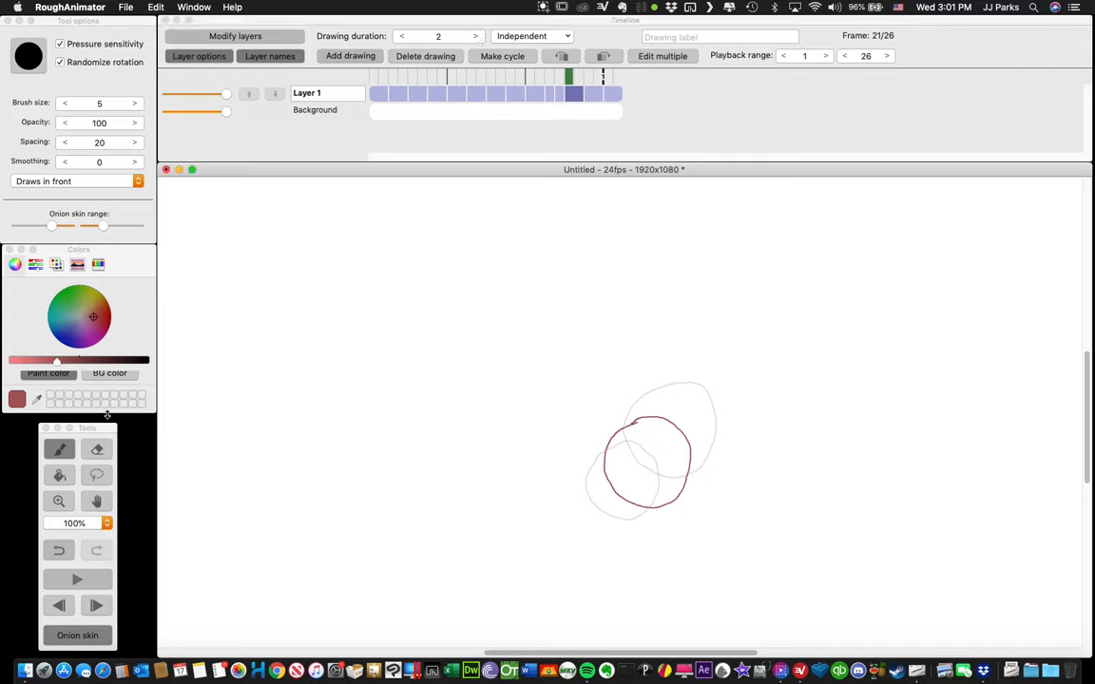
Step: Lasso the ball drawing at frame 21 and move it horizontally by -15
{"action": "left_click", "coordinate": [99, 476]}
{"action": "mouse_move", "coordinate": [652, 403]}
{"action": "left_mouse_down"}
{"action": "mouse_move", "coordinate": [593, 431]}
{"action": "mouse_move", "coordinate": [596, 485]}
{"action": "mouse_move", "coordinate": [651, 523]}
{"action": "mouse_move", "coordinate": [713, 488]}
{"action": "mouse_move", "coordinate": [668, 398]}
{"action": "left_mouse_up"}
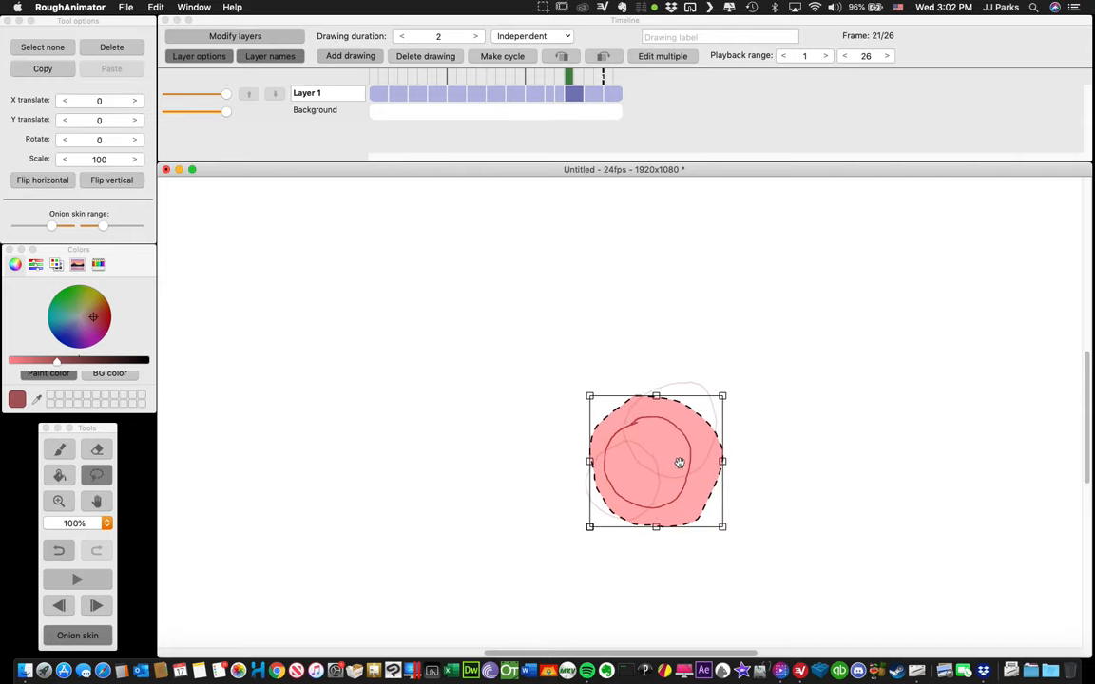
{"action": "mouse_move", "coordinate": [679, 456]}
{"action": "left_mouse_down"}
{"action": "mouse_move", "coordinate": [692, 447]}
{"action": "mouse_move", "coordinate": [670, 461]}
{"action": "left_mouse_up"}
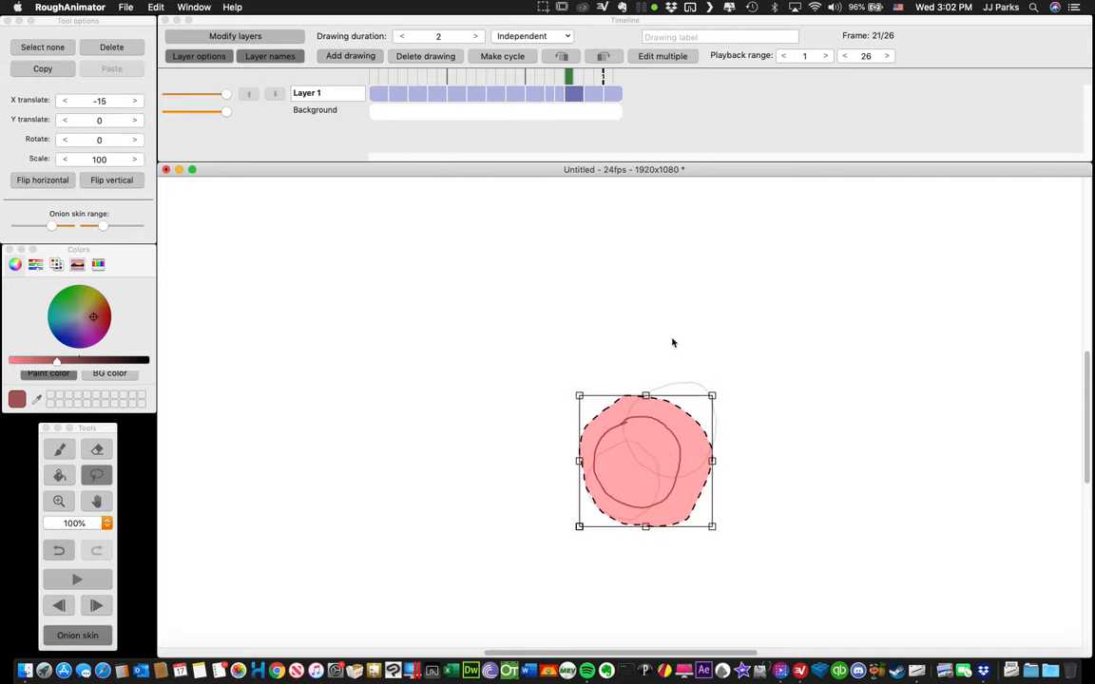
Step: Lasso the ball drawing at frame 23 and scale it to 89
{"action": "key", "text": "Right"}
{"action": "key", "text": "Right"}
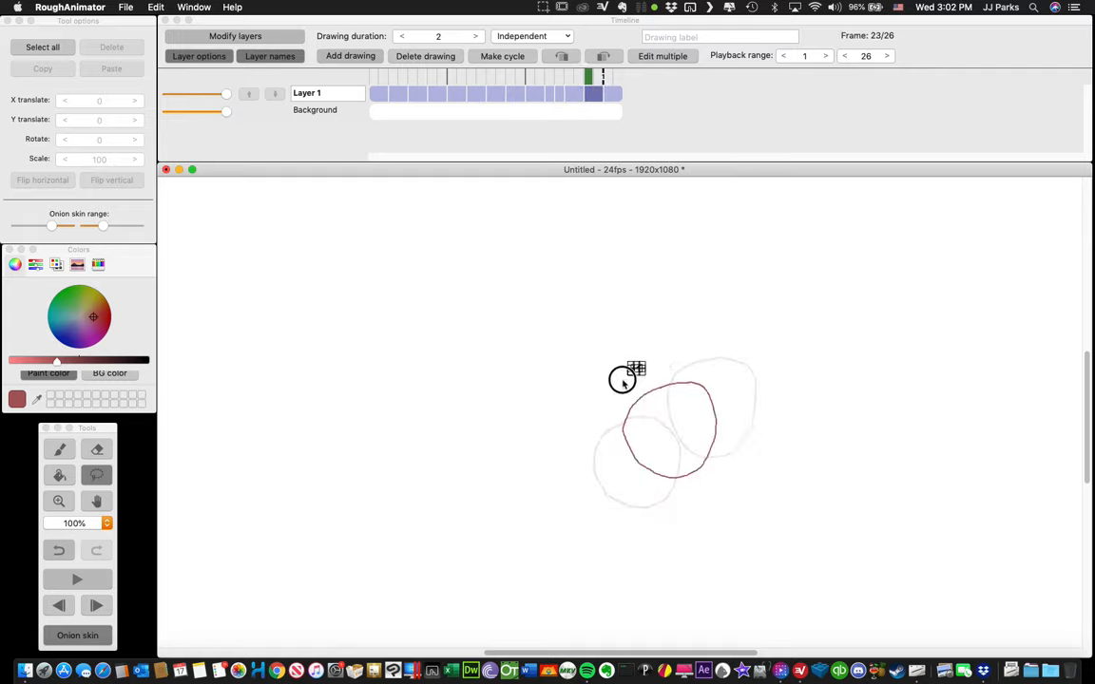
{"action": "mouse_move", "coordinate": [619, 373]}
{"action": "left_mouse_down"}
{"action": "mouse_move", "coordinate": [658, 498]}
{"action": "mouse_move", "coordinate": [732, 384]}
{"action": "mouse_move", "coordinate": [724, 351]}
{"action": "mouse_move", "coordinate": [733, 344]}
{"action": "left_mouse_up"}
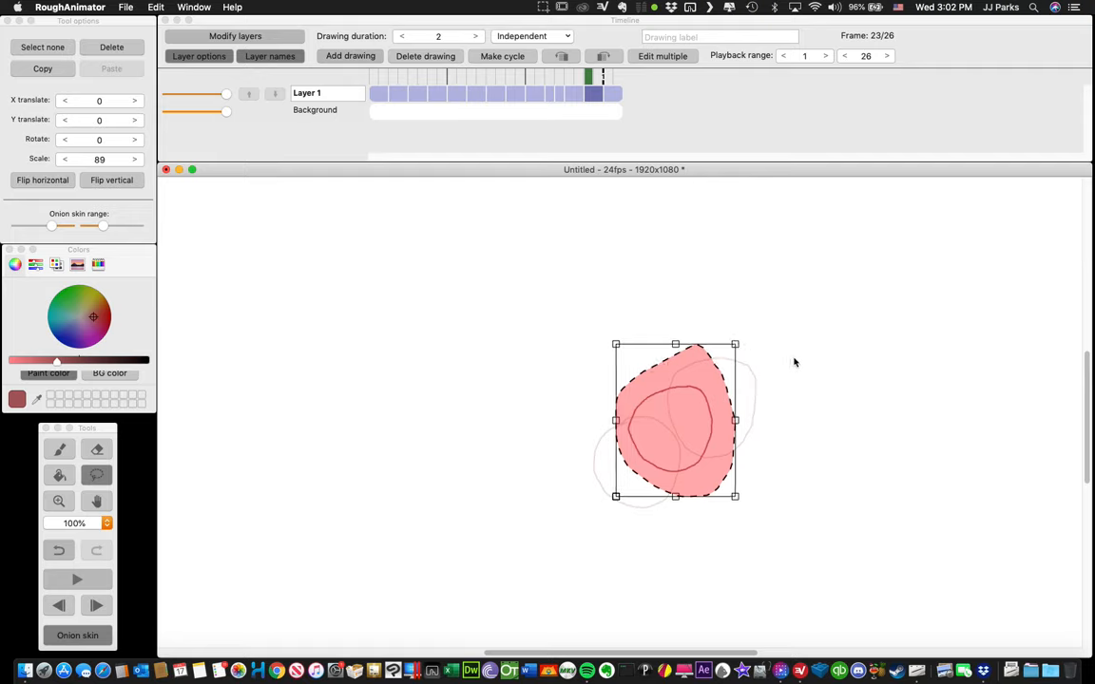
Step: Lasso the last ball drawing at frame 25, scale it to 84 and move it by -18 horizontally and -1 vertically
{"action": "key", "text": "Right"}
{"action": "key", "text": "Right"}
{"action": "mouse_move", "coordinate": [708, 336]}
{"action": "left_mouse_down"}
{"action": "mouse_move", "coordinate": [660, 354]}
{"action": "mouse_move", "coordinate": [679, 469]}
{"action": "mouse_move", "coordinate": [781, 362]}
{"action": "mouse_move", "coordinate": [777, 321]}
{"action": "mouse_move", "coordinate": [771, 332]}
{"action": "left_mouse_up"}
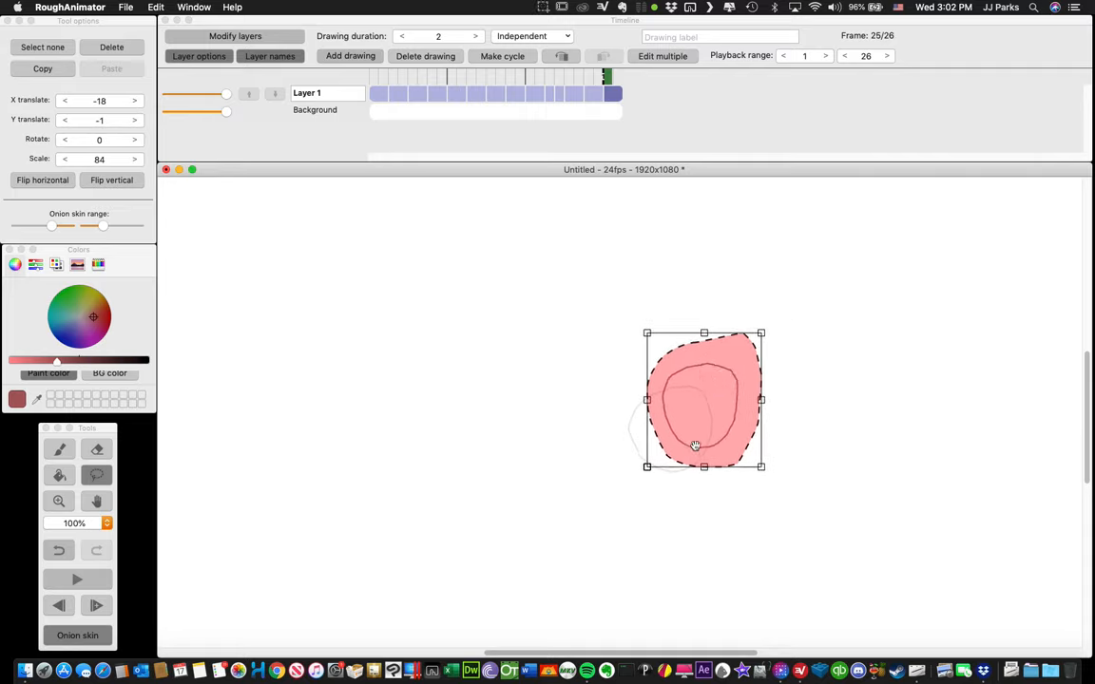
Step: Step back to the start of the fall and forward to frame 26 to review the motion with the adjusted balls
{"action": "key", "text": "Left"}
{"action": "key", "text": "Left"}
{"action": "key", "text": "Left"}
{"action": "key", "text": "Left"}
{"action": "key", "text": "Left"}
{"action": "key", "text": "Left"}
{"action": "key", "text": "Left"}
{"action": "key", "text": "Left"}
{"action": "key", "text": "Left"}
{"action": "key", "text": "Left"}
{"action": "key", "text": "Left"}
{"action": "key", "text": "Left"}
{"action": "key", "text": "Left"}
{"action": "key", "text": "Left"}
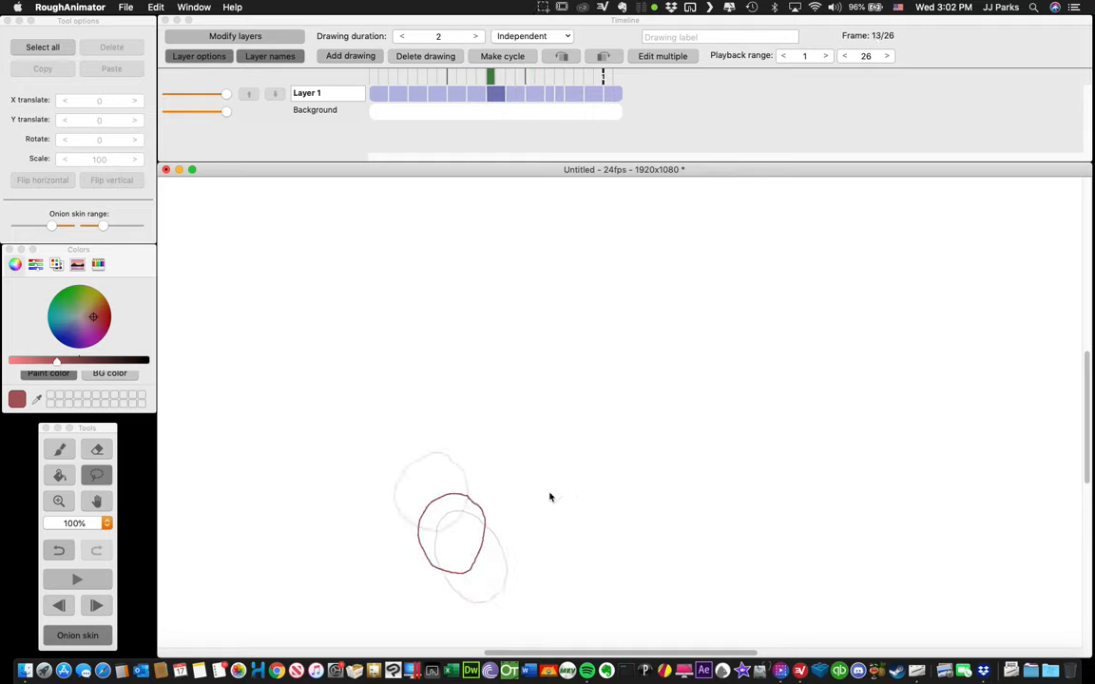
{"action": "key", "text": "Left"}
{"action": "key", "text": "Left"}
{"action": "key", "text": "Left"}
{"action": "key", "text": "Left"}
{"action": "key", "text": "Left"}
{"action": "key", "text": "Left"}
{"action": "key", "text": "Left"}
{"action": "key", "text": "Left"}
{"action": "key", "text": "Left"}
{"action": "key", "text": "Left"}
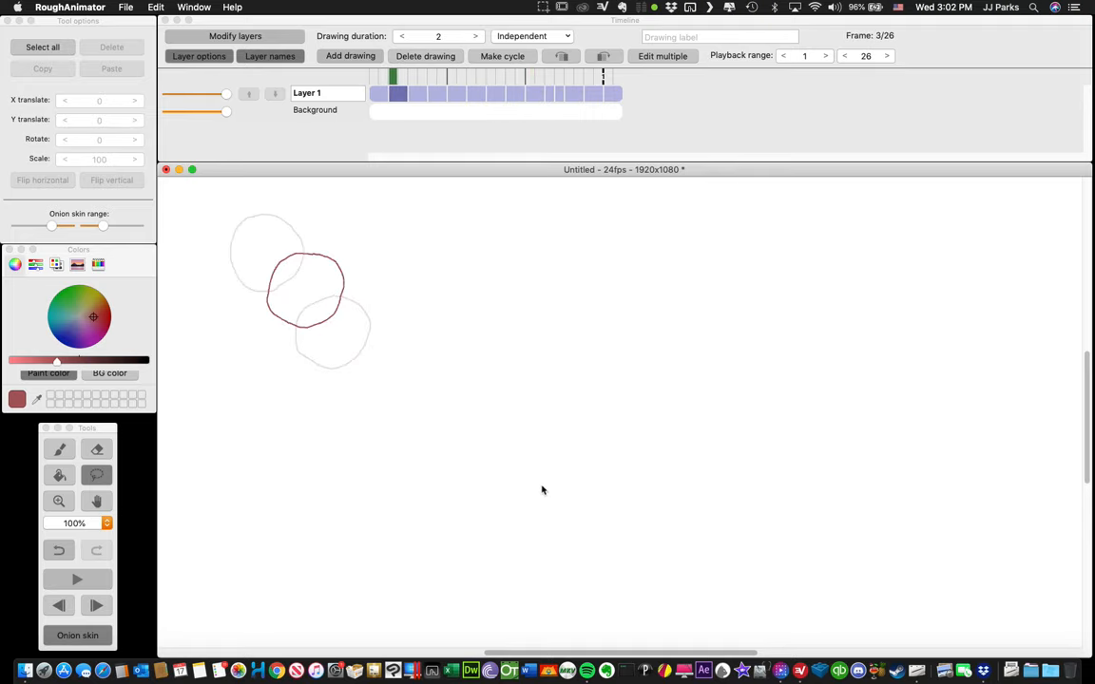
{"action": "key", "text": "Right"}
{"action": "key", "text": "Right"}
{"action": "key", "text": "Right"}
{"action": "key", "text": "Right"}
{"action": "key", "text": "Right"}
{"action": "key", "text": "Right"}
{"action": "key", "text": "Right"}
{"action": "key", "text": "Right"}
{"action": "key", "text": "Right"}
{"action": "key", "text": "Right"}
{"action": "key", "text": "Right"}
{"action": "key", "text": "Right"}
{"action": "key", "text": "Right"}
{"action": "key", "text": "Right"}
{"action": "key", "text": "Right"}
{"action": "key", "text": "Right"}
{"action": "key", "text": "Right"}
{"action": "key", "text": "Right"}
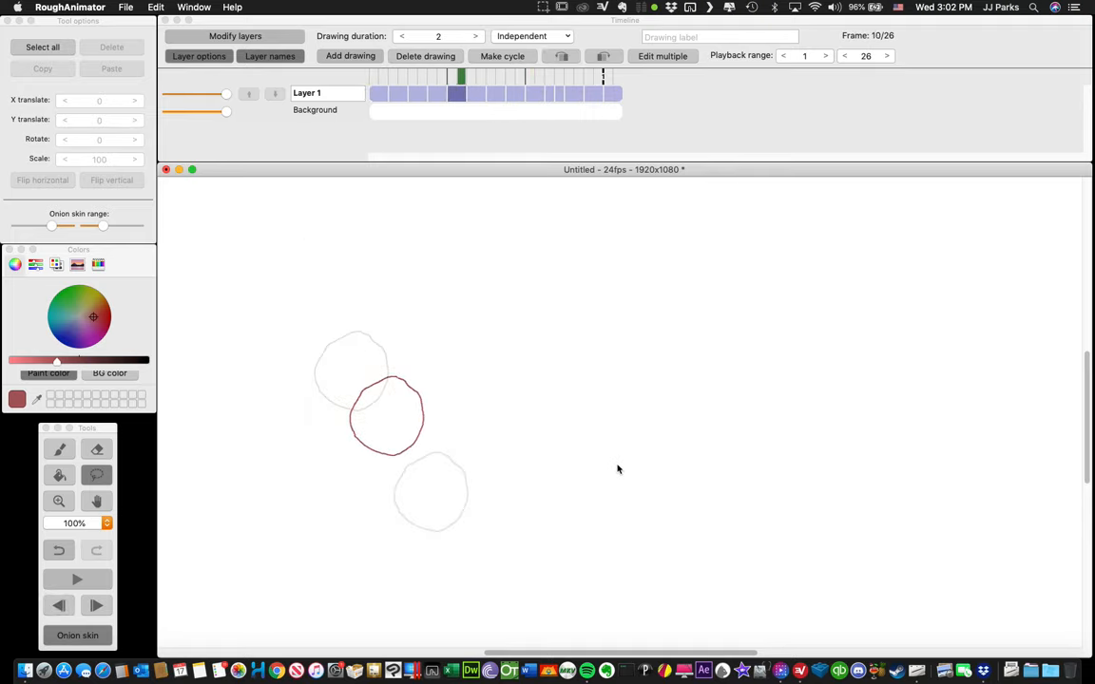
{"action": "key", "text": "Right"}
{"action": "key", "text": "Right"}
{"action": "key", "text": "Right"}
{"action": "key", "text": "Right"}
{"action": "key", "text": "Right"}
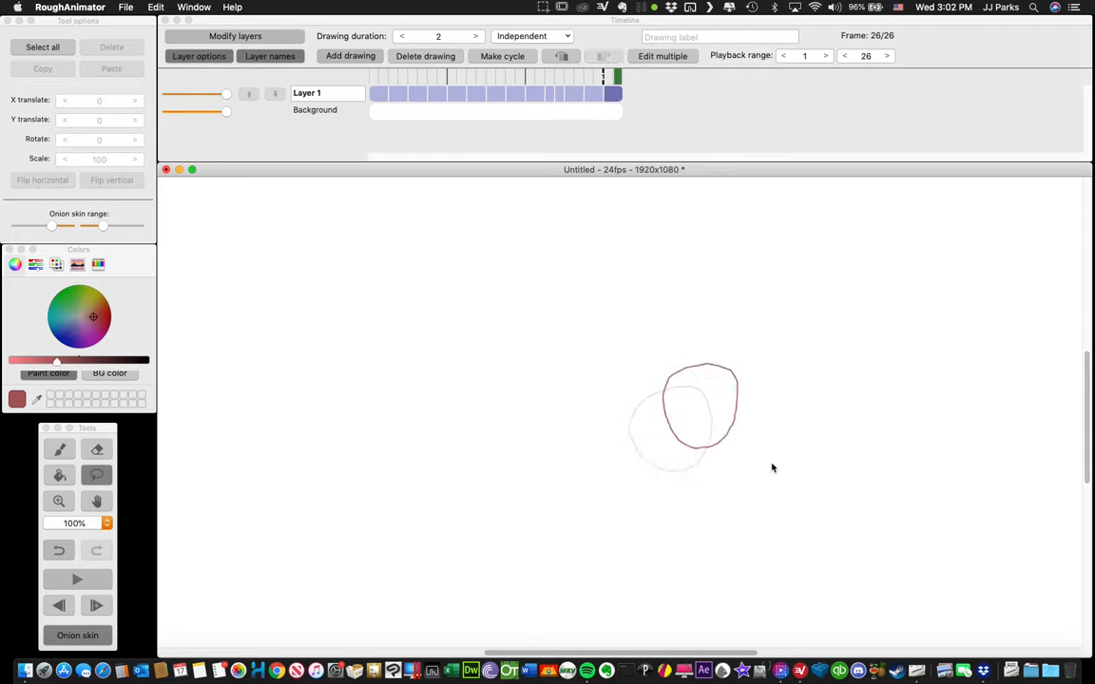
Step: Flip through the full bounce again and compare the ball sizes and positions in the rise up to frame 25
{"action": "key", "text": "Left"}
{"action": "key", "text": "Left"}
{"action": "key", "text": "Left"}
{"action": "key", "text": "Left"}
{"action": "key", "text": "Left"}
{"action": "key", "text": "Left"}
{"action": "key", "text": "Left"}
{"action": "key", "text": "Left"}
{"action": "key", "text": "Left"}
{"action": "key", "text": "Left"}
{"action": "key", "text": "Left"}
{"action": "key", "text": "Left"}
{"action": "key", "text": "Left"}
{"action": "key", "text": "Left"}
{"action": "key", "text": "Left"}
{"action": "key", "text": "Left"}
{"action": "key", "text": "Left"}
{"action": "key", "text": "Left"}
{"action": "key", "text": "Left"}
{"action": "key", "text": "Left"}
{"action": "key", "text": "Left"}
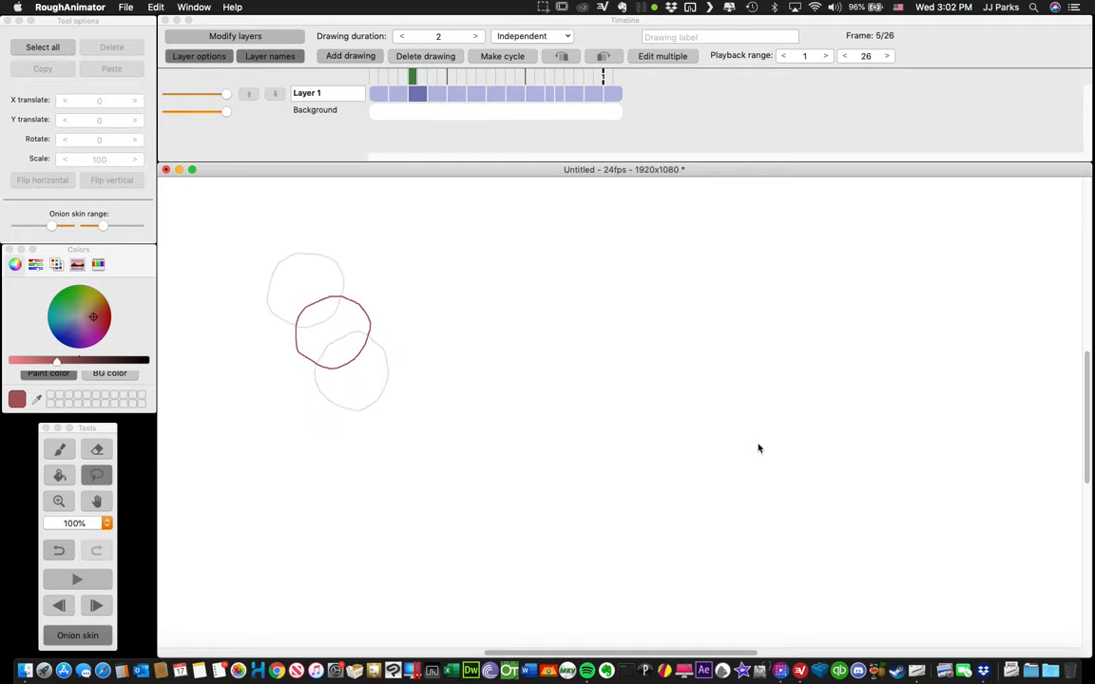
{"action": "key", "text": "Left"}
{"action": "key", "text": "Left"}
{"action": "key", "text": "Left"}
{"action": "key", "text": "Right"}
{"action": "key", "text": "Right"}
{"action": "key", "text": "Right"}
{"action": "key", "text": "Right"}
{"action": "key", "text": "Right"}
{"action": "key", "text": "Right"}
{"action": "key", "text": "Right"}
{"action": "key", "text": "Right"}
{"action": "key", "text": "Right"}
{"action": "key", "text": "Right"}
{"action": "key", "text": "Right"}
{"action": "key", "text": "Right"}
{"action": "key", "text": "Right"}
{"action": "key", "text": "Right"}
{"action": "key", "text": "Right"}
{"action": "key", "text": "Right"}
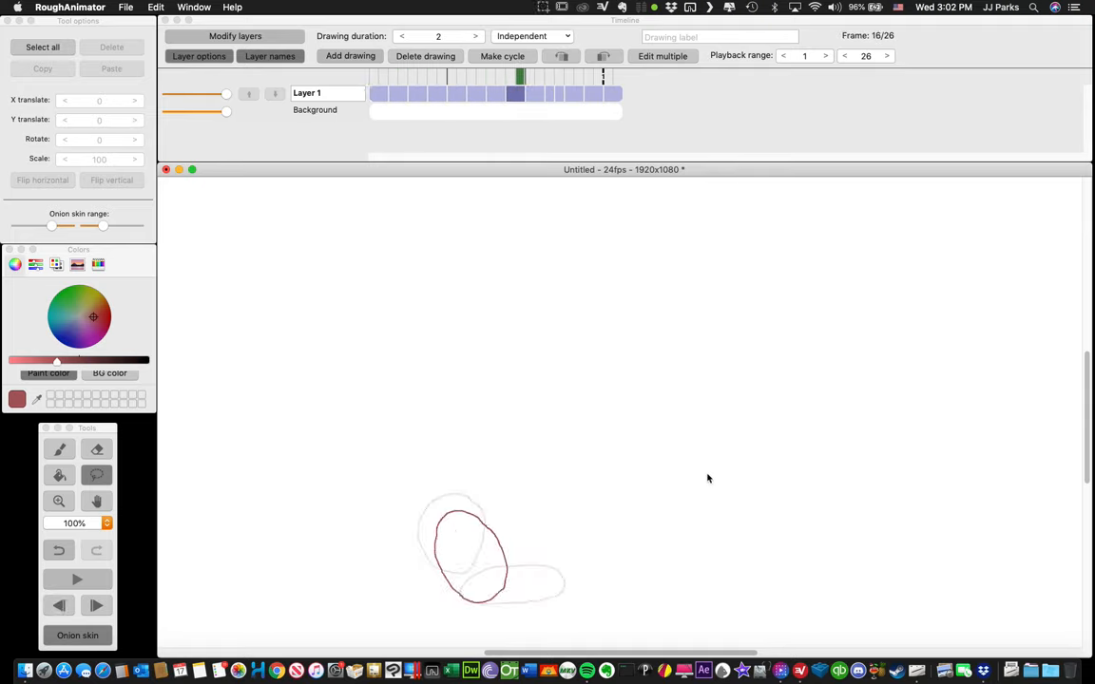
{"action": "key", "text": "Right"}
{"action": "key", "text": "Right"}
{"action": "key", "text": "Right"}
{"action": "key", "text": "Right"}
{"action": "key", "text": "Right"}
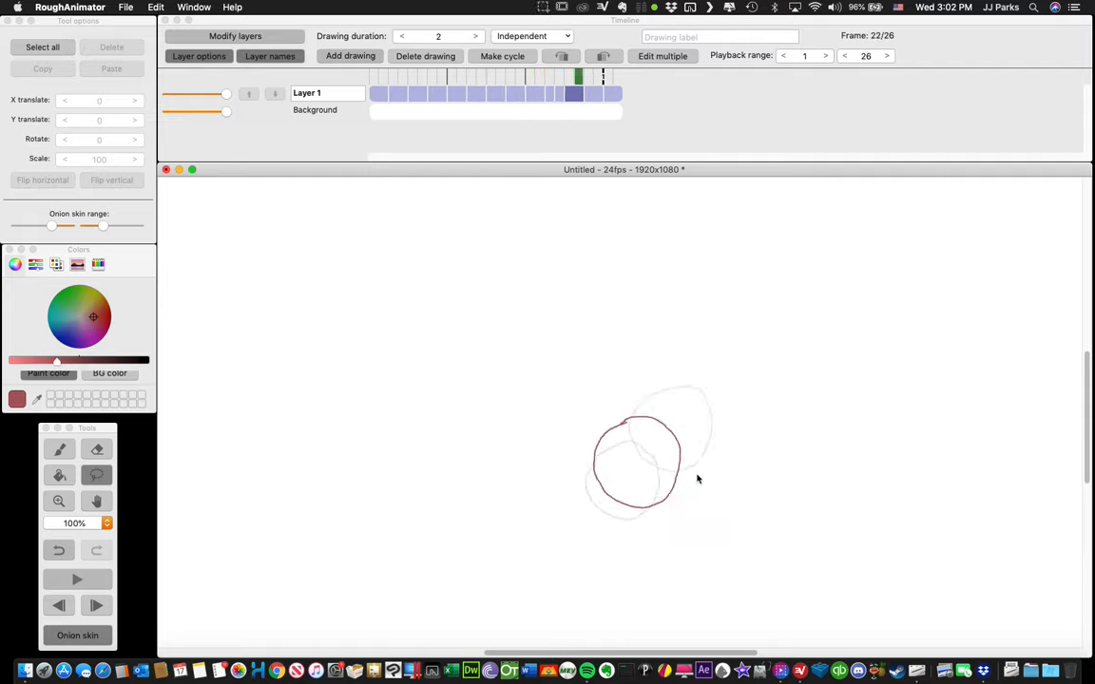
{"action": "key", "text": "Left"}
{"action": "key", "text": "Left"}
{"action": "key", "text": "Right"}
{"action": "key", "text": "Right"}
{"action": "key", "text": "Right"}
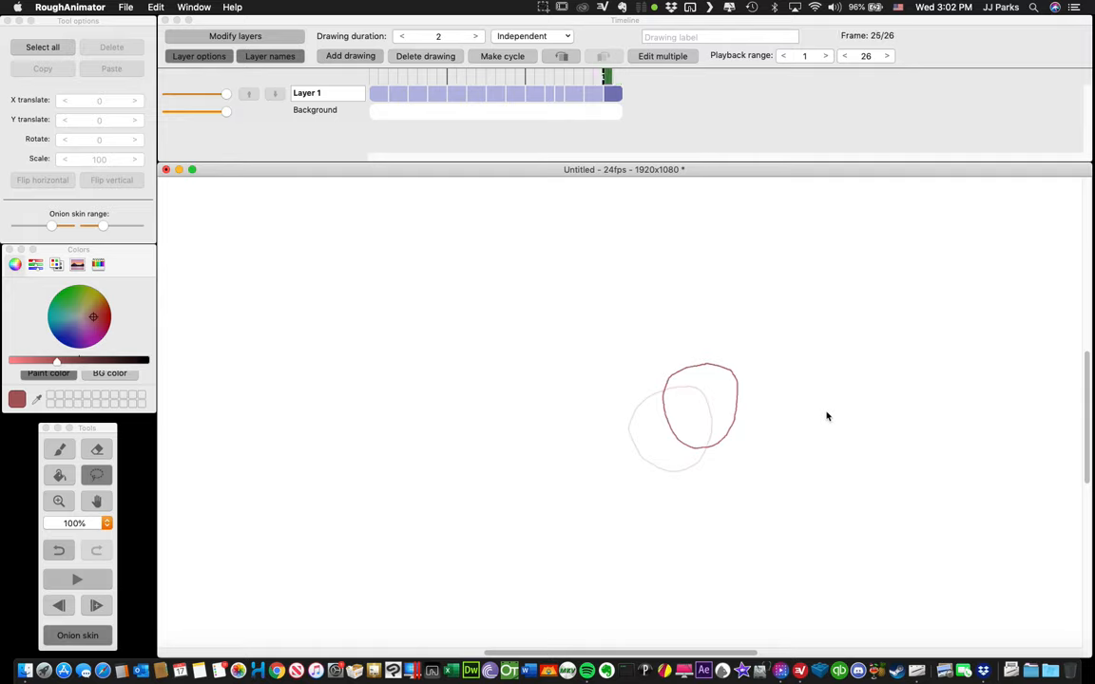
Step: Step back to the opening drawings and forward through the fall to frame 12 to examine the ball spacing
{"action": "key", "text": "Left"}
{"action": "key", "text": "Left"}
{"action": "key", "text": "Left"}
{"action": "key", "text": "Left"}
{"action": "key", "text": "Left"}
{"action": "key", "text": "Left"}
{"action": "key", "text": "Left"}
{"action": "key", "text": "Left"}
{"action": "key", "text": "Left"}
{"action": "key", "text": "Left"}
{"action": "key", "text": "Left"}
{"action": "key", "text": "Left"}
{"action": "key", "text": "Left"}
{"action": "key", "text": "Left"}
{"action": "key", "text": "Left"}
{"action": "key", "text": "Left"}
{"action": "key", "text": "Left"}
{"action": "key", "text": "Left"}
{"action": "key", "text": "Left"}
{"action": "key", "text": "Left"}
{"action": "key", "text": "Left"}
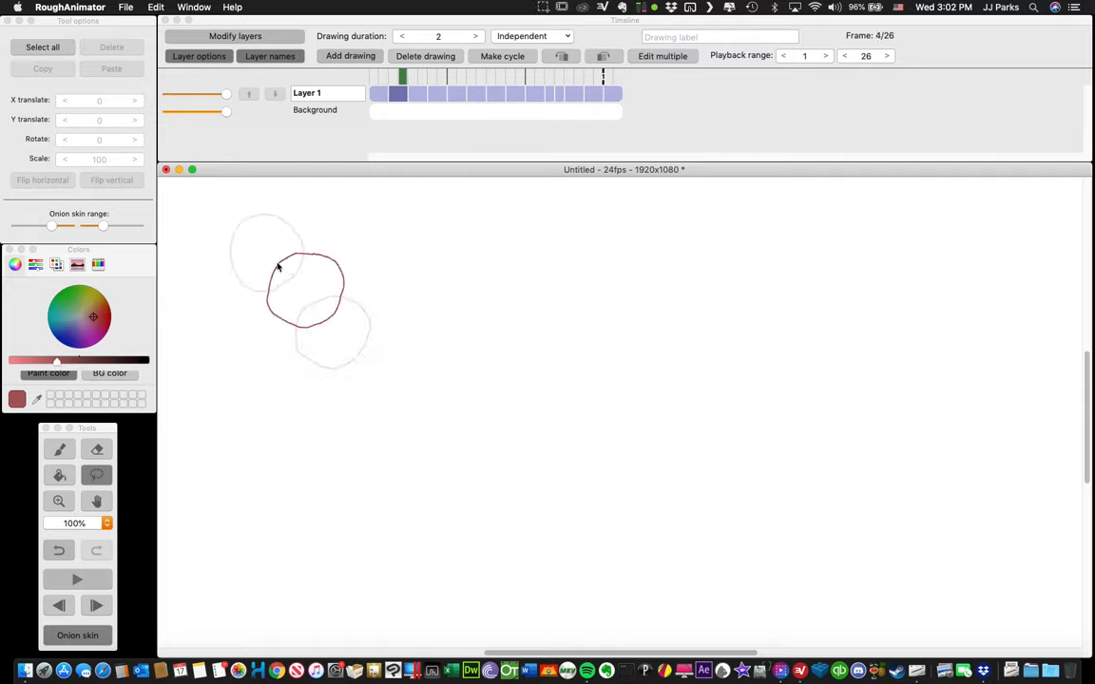
{"action": "key", "text": "Left"}
{"action": "key", "text": "Right"}
{"action": "key", "text": "Right"}
{"action": "key", "text": "Right"}
{"action": "key", "text": "Right"}
{"action": "key", "text": "Right"}
{"action": "key", "text": "Right"}
{"action": "key", "text": "Right"}
{"action": "key", "text": "Right"}
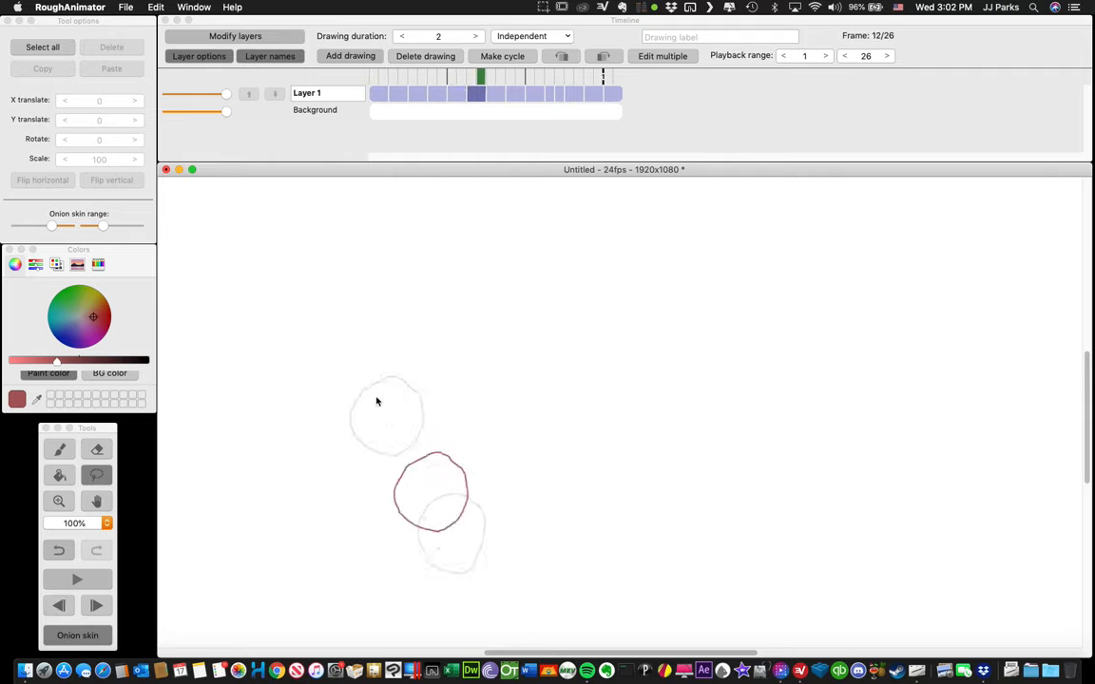
Step: Return to the opening ball drawing, lasso it and shift it slightly left and down
{"action": "key", "text": "Left"}
{"action": "key", "text": "Left"}
{"action": "key", "text": "Left"}
{"action": "key", "text": "Left"}
{"action": "key", "text": "Left"}
{"action": "key", "text": "Left"}
{"action": "key", "text": "Left"}
{"action": "key", "text": "Left"}
{"action": "key", "text": "Left"}
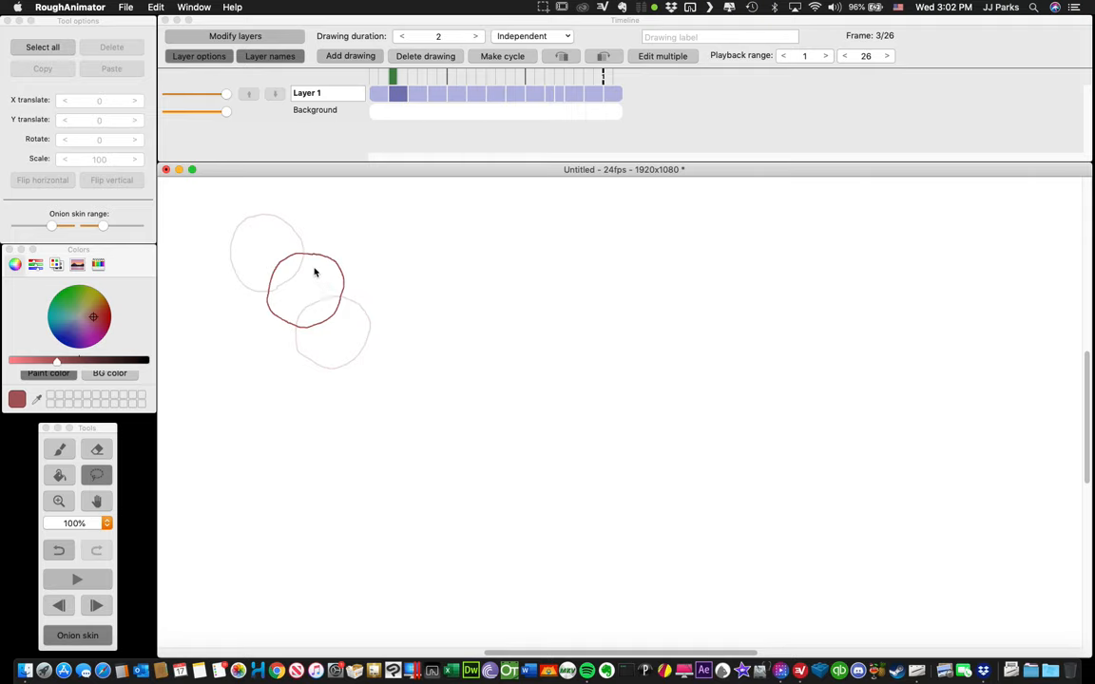
{"action": "mouse_move", "coordinate": [214, 218]}
{"action": "left_mouse_down"}
{"action": "mouse_move", "coordinate": [390, 235]}
{"action": "mouse_move", "coordinate": [209, 228]}
{"action": "left_mouse_up"}
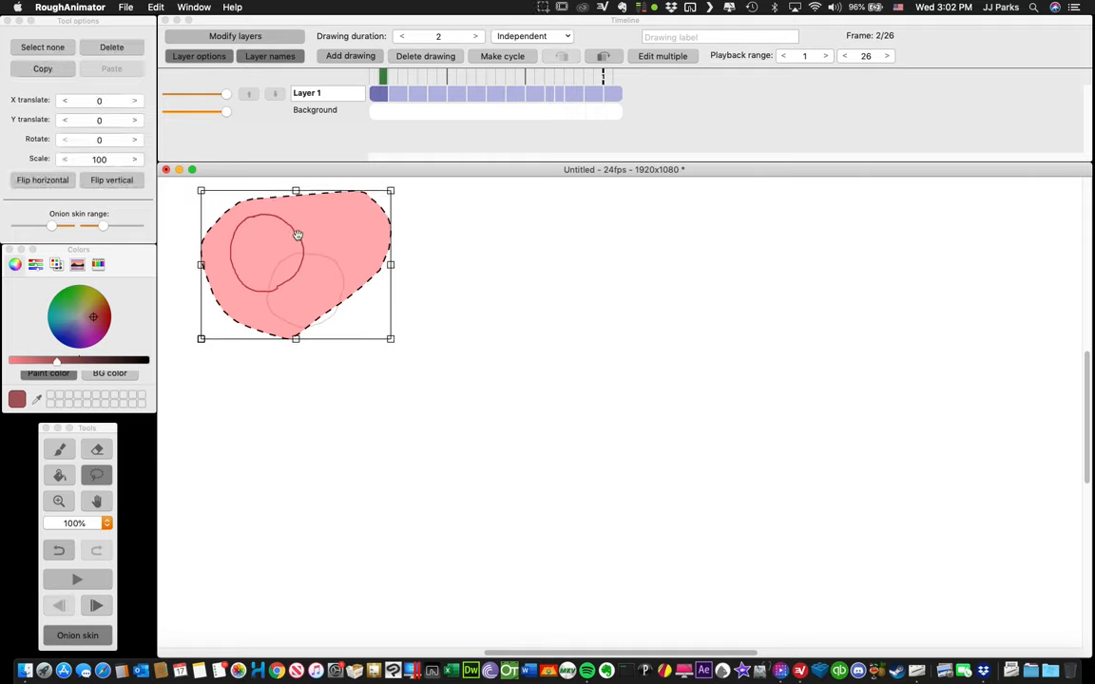
{"action": "mouse_move", "coordinate": [299, 235]}
{"action": "left_mouse_down"}
{"action": "mouse_move", "coordinate": [262, 318]}
{"action": "mouse_move", "coordinate": [396, 260]}
{"action": "mouse_move", "coordinate": [295, 228]}
{"action": "left_mouse_up"}
Step: Shift the frame 3 ball slightly left and down, and the frame 5 ball slightly right and down
{"action": "key", "text": "Right"}
{"action": "mouse_move", "coordinate": [317, 286]}
{"action": "left_mouse_down"}
{"action": "mouse_move", "coordinate": [284, 346]}
{"action": "mouse_move", "coordinate": [317, 374]}
{"action": "mouse_move", "coordinate": [363, 372]}
{"action": "mouse_move", "coordinate": [392, 301]}
{"action": "left_mouse_up"}
{"action": "key", "text": "Right"}
{"action": "key", "text": "Right"}
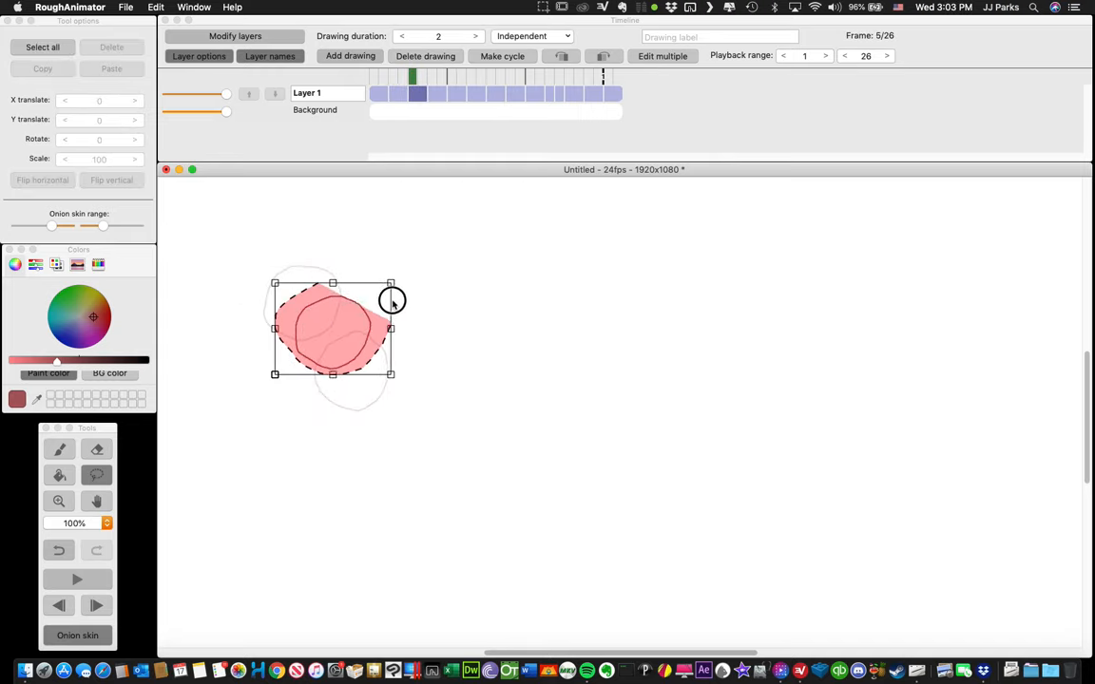
{"action": "left_click_drag", "start_coordinate": [359, 344], "coordinate": [371, 362]}
{"action": "key", "text": "Right"}
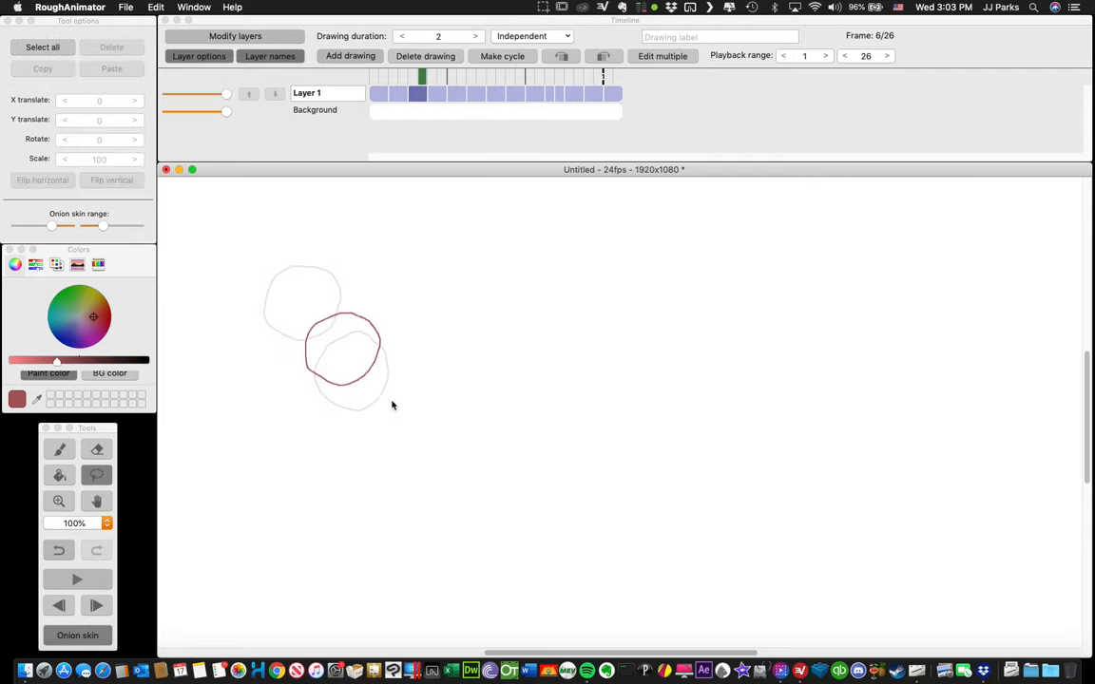
Step: Lasso the ball drawing at frame 7 and move it a little further down and right along the fall
{"action": "key", "text": "Right"}
{"action": "mouse_move", "coordinate": [339, 321]}
{"action": "left_mouse_down"}
{"action": "mouse_move", "coordinate": [311, 391]}
{"action": "mouse_move", "coordinate": [406, 367]}
{"action": "mouse_move", "coordinate": [352, 313]}
{"action": "left_mouse_up"}
{"action": "mouse_move", "coordinate": [364, 379]}
{"action": "left_mouse_down"}
{"action": "mouse_move", "coordinate": [387, 402]}
{"action": "mouse_move", "coordinate": [344, 425]}
{"action": "mouse_move", "coordinate": [420, 452]}
{"action": "mouse_move", "coordinate": [389, 355]}
{"action": "mouse_move", "coordinate": [373, 358]}
{"action": "mouse_move", "coordinate": [383, 369]}
{"action": "left_mouse_up"}
Step: Step forward through the fall, squash and rise to frame 22 to examine the adjusted ball spacing
{"action": "key", "text": "Right"}
{"action": "key", "text": "Right"}
{"action": "key", "text": "Right"}
{"action": "key", "text": "Right"}
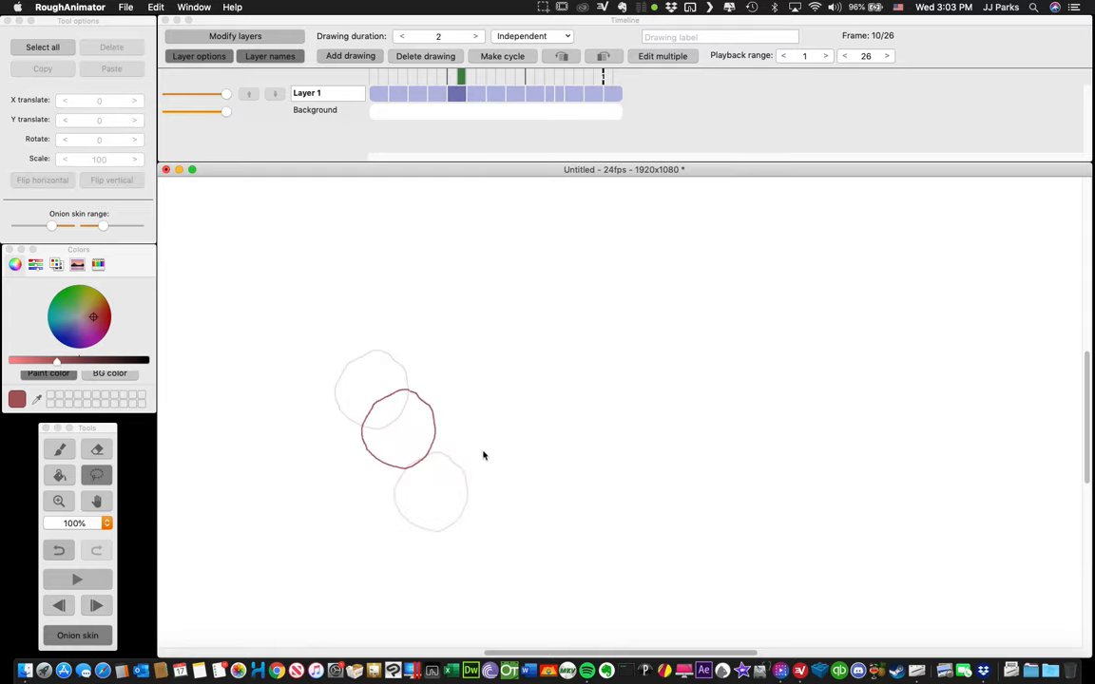
{"action": "key", "text": "Right"}
{"action": "key", "text": "Right"}
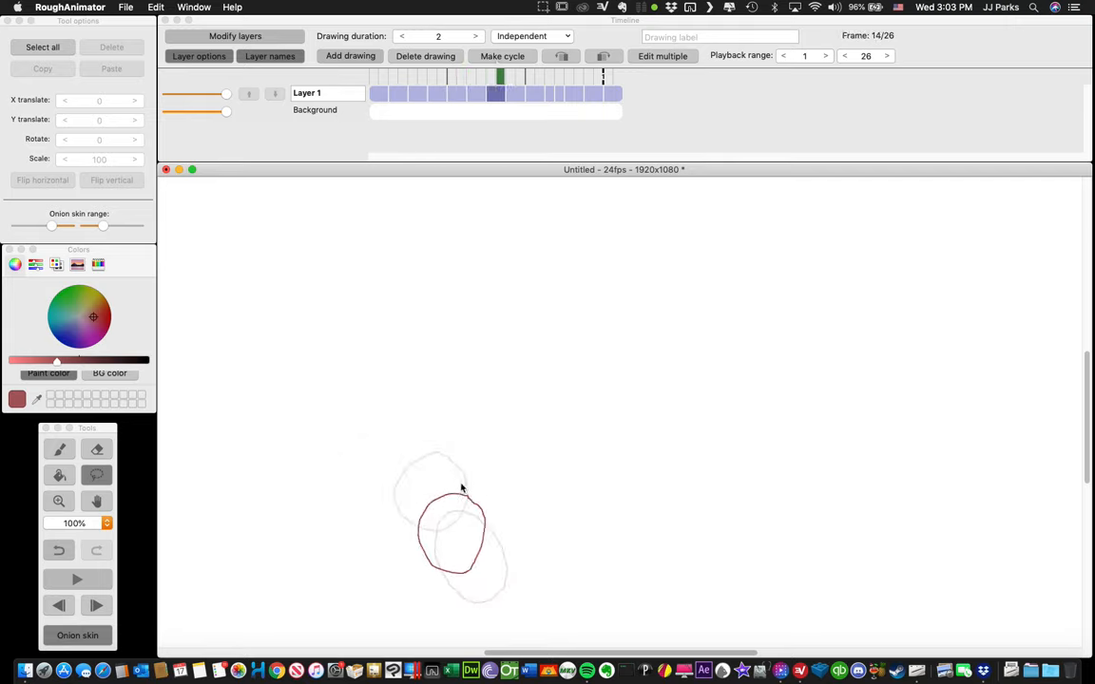
{"action": "key", "text": "Left"}
{"action": "key", "text": "Right"}
{"action": "key", "text": "Right"}
{"action": "key", "text": "Right"}
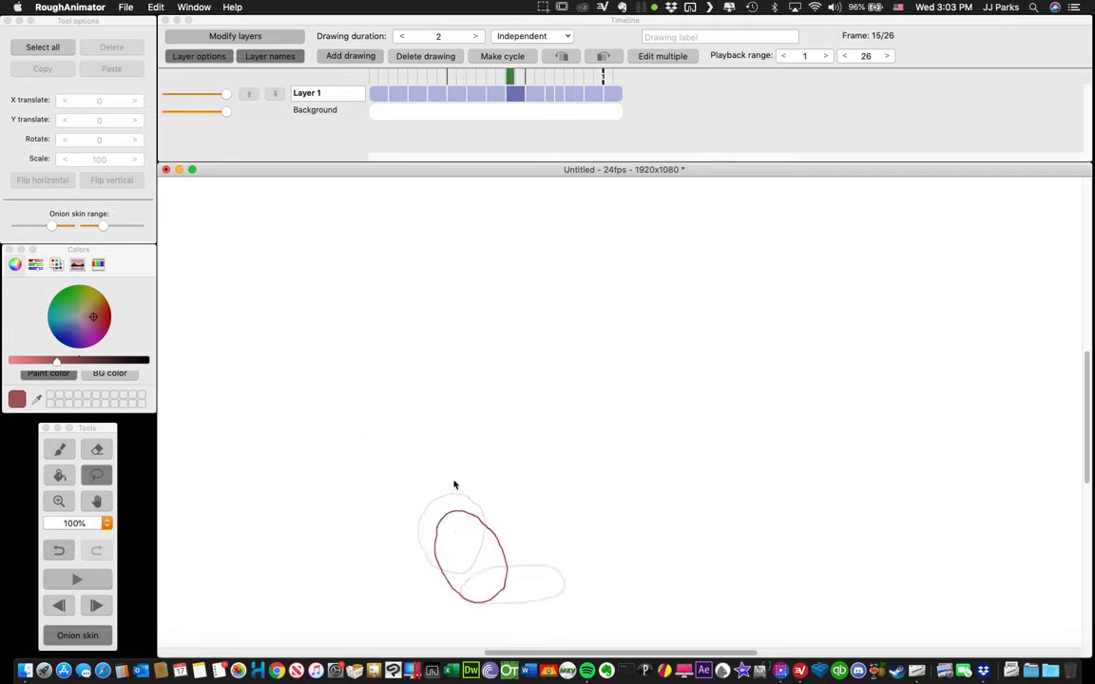
{"action": "key", "text": "Right"}
{"action": "key", "text": "Right"}
{"action": "key", "text": "Right"}
{"action": "key", "text": "Right"}
{"action": "key", "text": "Right"}
{"action": "key", "text": "Right"}
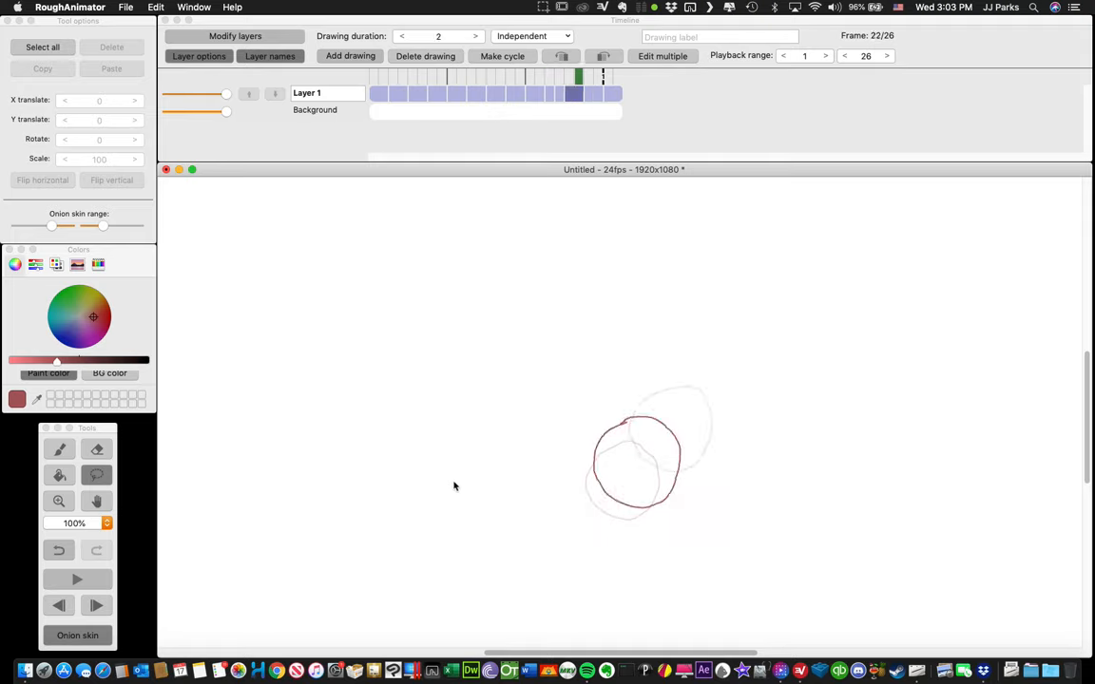
Step: Step back through the bounce to frame 1 to compare the ball positions in the fall
{"action": "key", "text": "Left"}
{"action": "key", "text": "Left"}
{"action": "key", "text": "Left"}
{"action": "key", "text": "Left"}
{"action": "key", "text": "Left"}
{"action": "key", "text": "Left"}
{"action": "key", "text": "Left"}
{"action": "key", "text": "Left"}
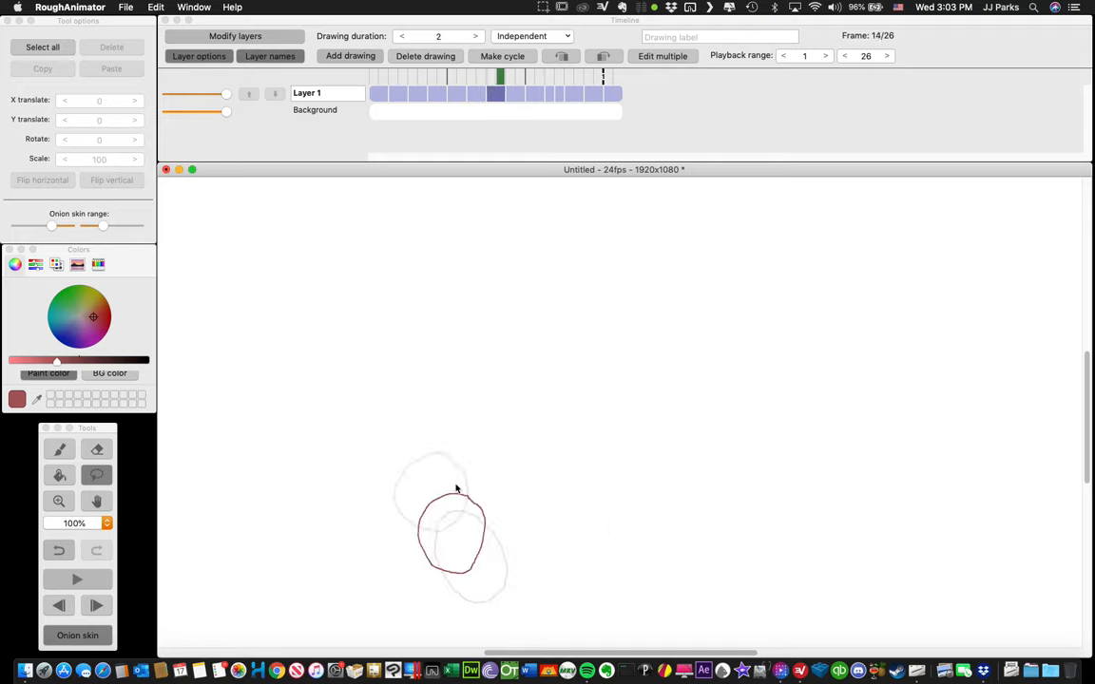
{"action": "key", "text": "Left"}
{"action": "key", "text": "Left"}
{"action": "key", "text": "Left"}
{"action": "key", "text": "Left"}
{"action": "key", "text": "Left"}
{"action": "key", "text": "Left"}
{"action": "key", "text": "Left"}
{"action": "key", "text": "Left"}
{"action": "key", "text": "Left"}
{"action": "key", "text": "Left"}
{"action": "key", "text": "Left"}
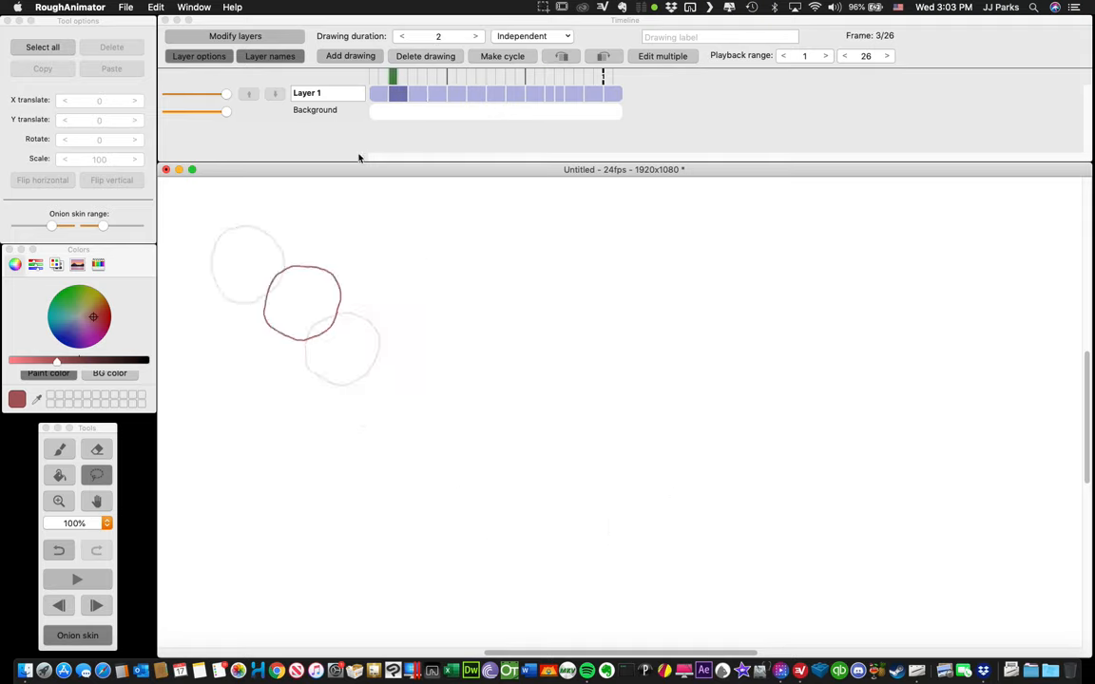
{"action": "key", "text": "Left"}
{"action": "key", "text": "Left"}
Step: Add an empty layer, name it Guide and move it below Layer 1
{"action": "left_click", "coordinate": [337, 120]}
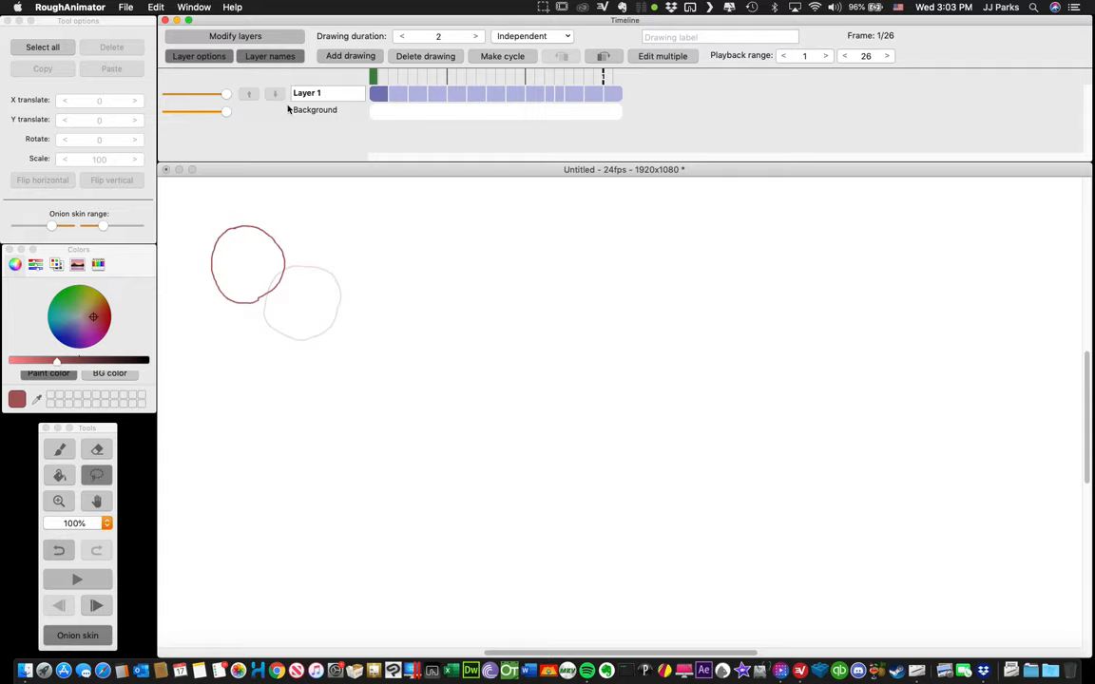
{"action": "left_click", "coordinate": [242, 39]}
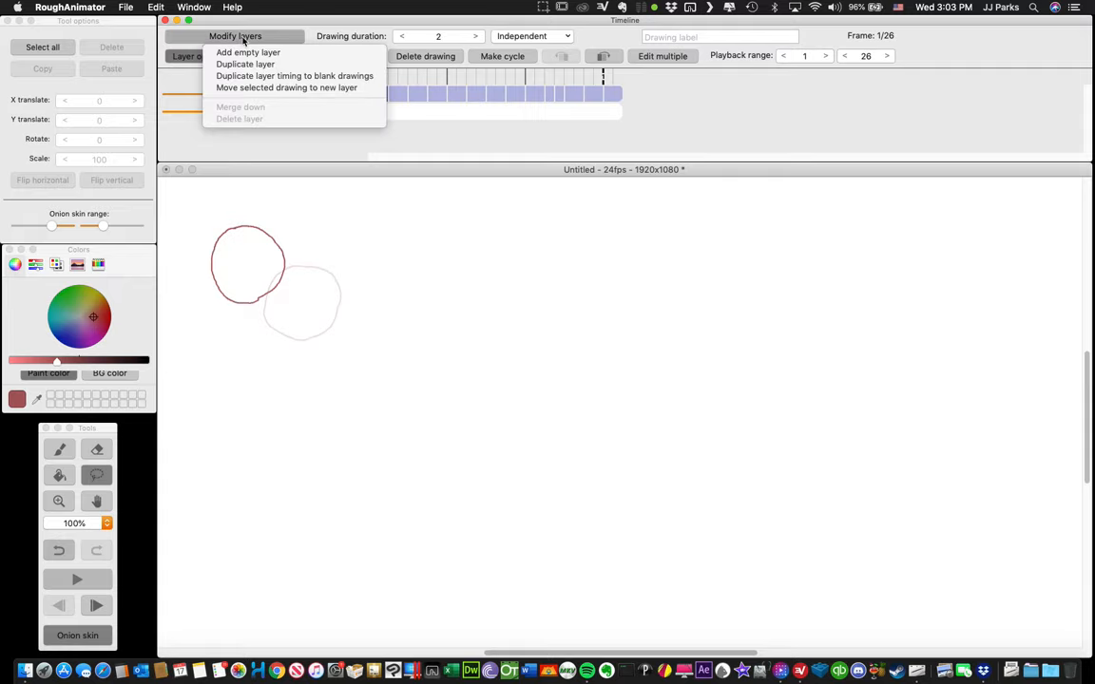
{"action": "left_click", "coordinate": [250, 53]}
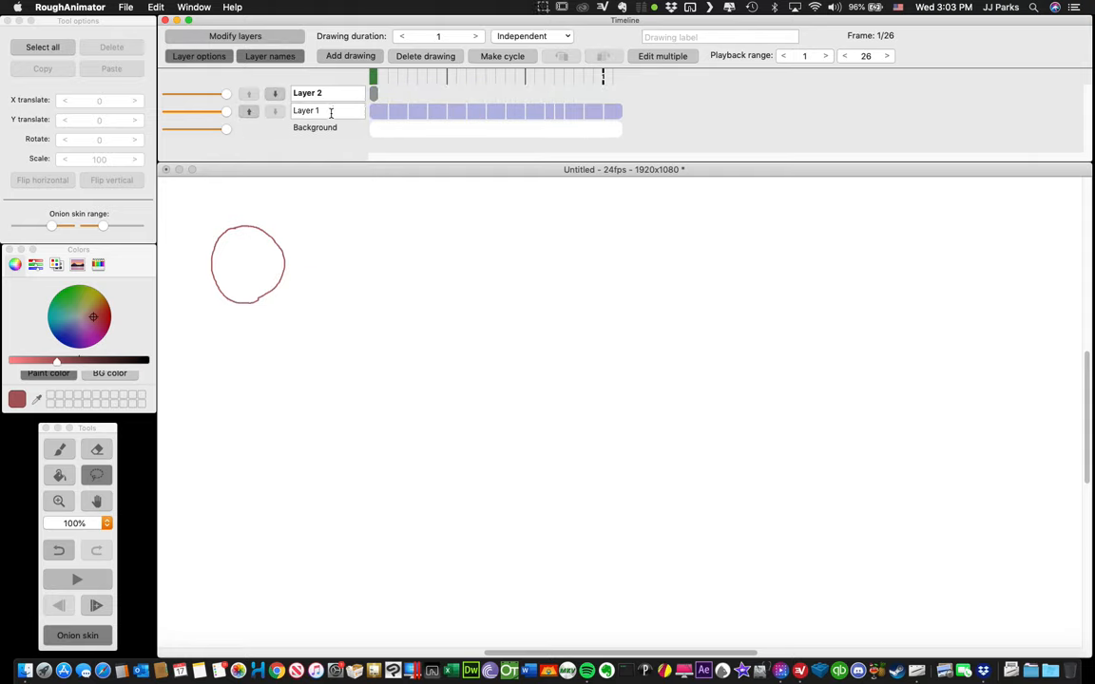
{"action": "left_click", "coordinate": [330, 112]}
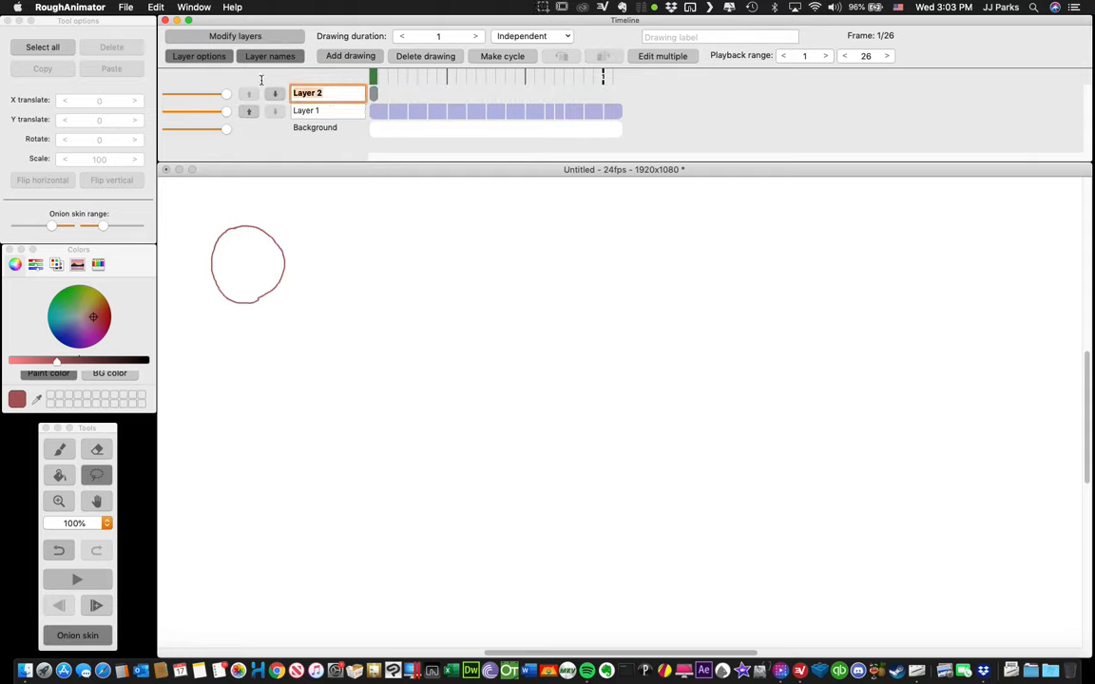
{"action": "type", "text": "Guide"}
{"action": "key", "text": "Return"}
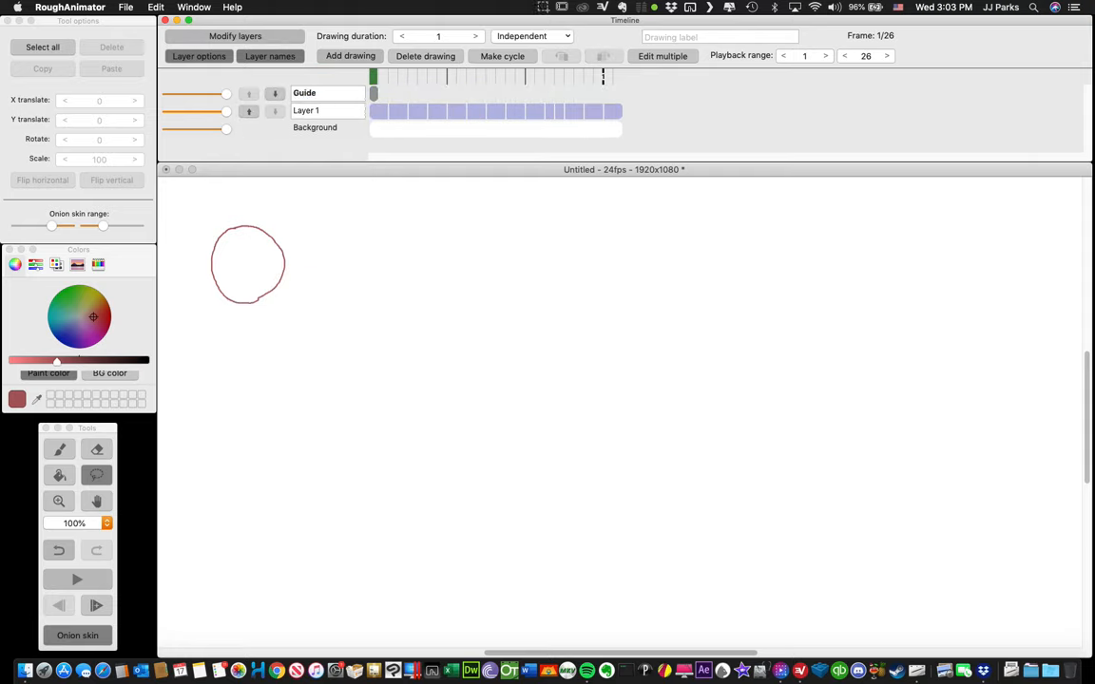
{"action": "left_click", "coordinate": [275, 93]}
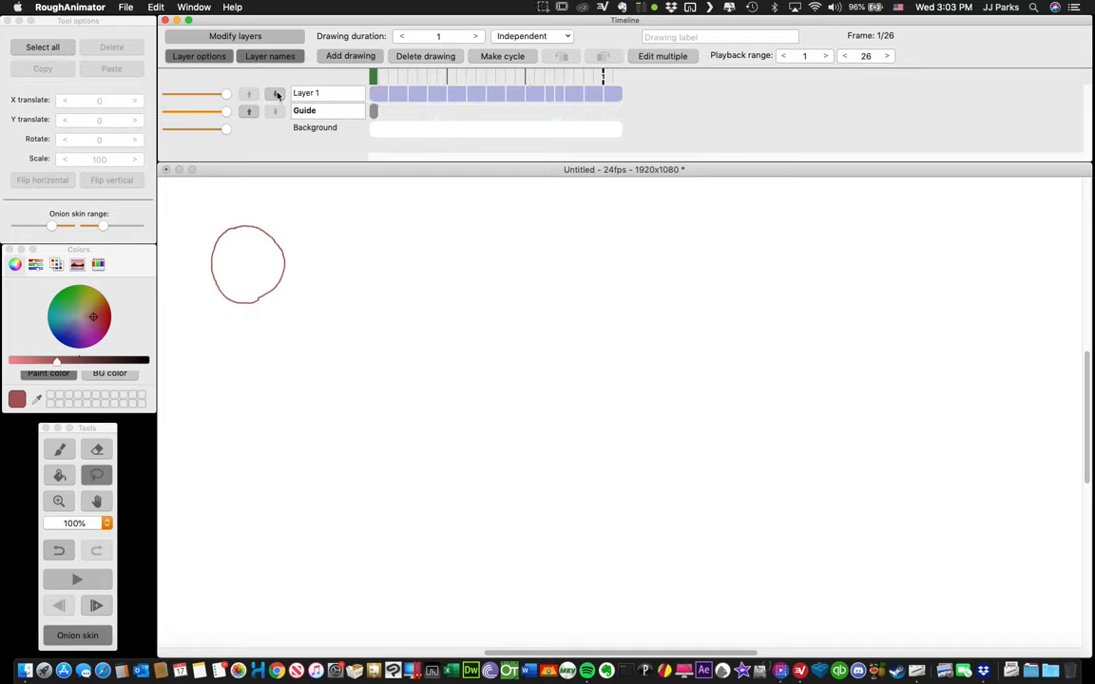
Step: Brush a bouncing path on the Guide layer, starting at the first ball and continuing through a low arc and a taller arc
{"action": "left_click", "coordinate": [63, 452]}
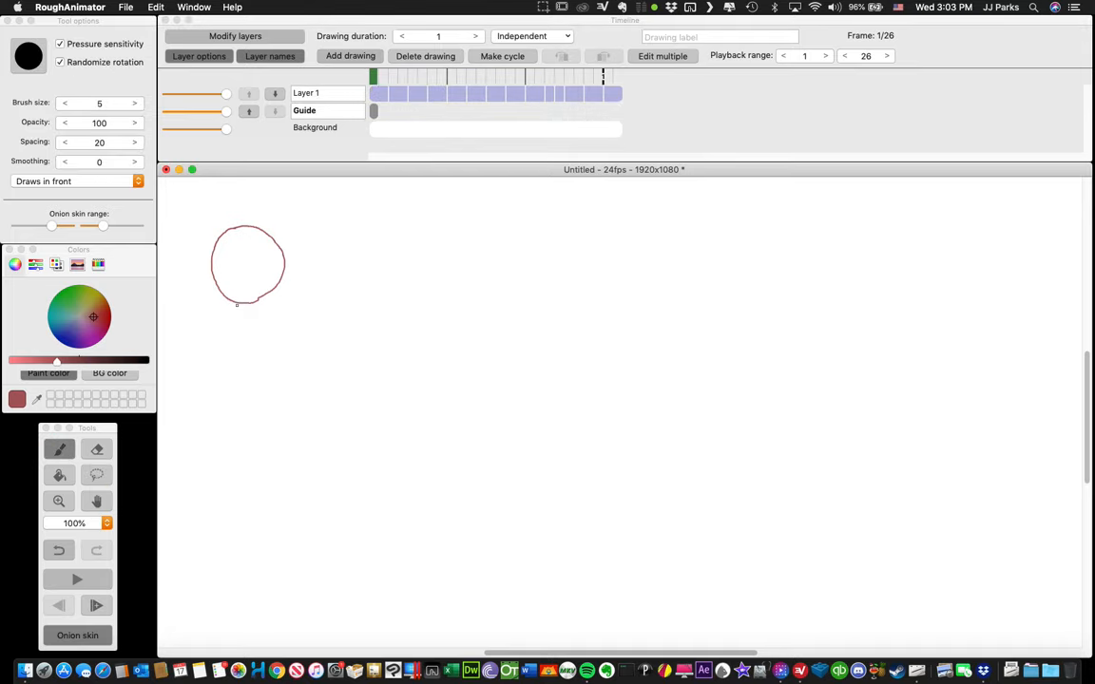
{"action": "mouse_move", "coordinate": [228, 249]}
{"action": "left_mouse_down"}
{"action": "mouse_move", "coordinate": [270, 268]}
{"action": "mouse_move", "coordinate": [363, 399]}
{"action": "mouse_move", "coordinate": [425, 571]}
{"action": "mouse_move", "coordinate": [478, 475]}
{"action": "mouse_move", "coordinate": [514, 459]}
{"action": "mouse_move", "coordinate": [572, 481]}
{"action": "mouse_move", "coordinate": [606, 567]}
{"action": "mouse_move", "coordinate": [625, 485]}
{"action": "mouse_move", "coordinate": [670, 395]}
{"action": "mouse_move", "coordinate": [742, 344]}
{"action": "mouse_move", "coordinate": [784, 366]}
{"action": "mouse_move", "coordinate": [817, 425]}
{"action": "mouse_move", "coordinate": [847, 554]}
{"action": "left_mouse_up"}
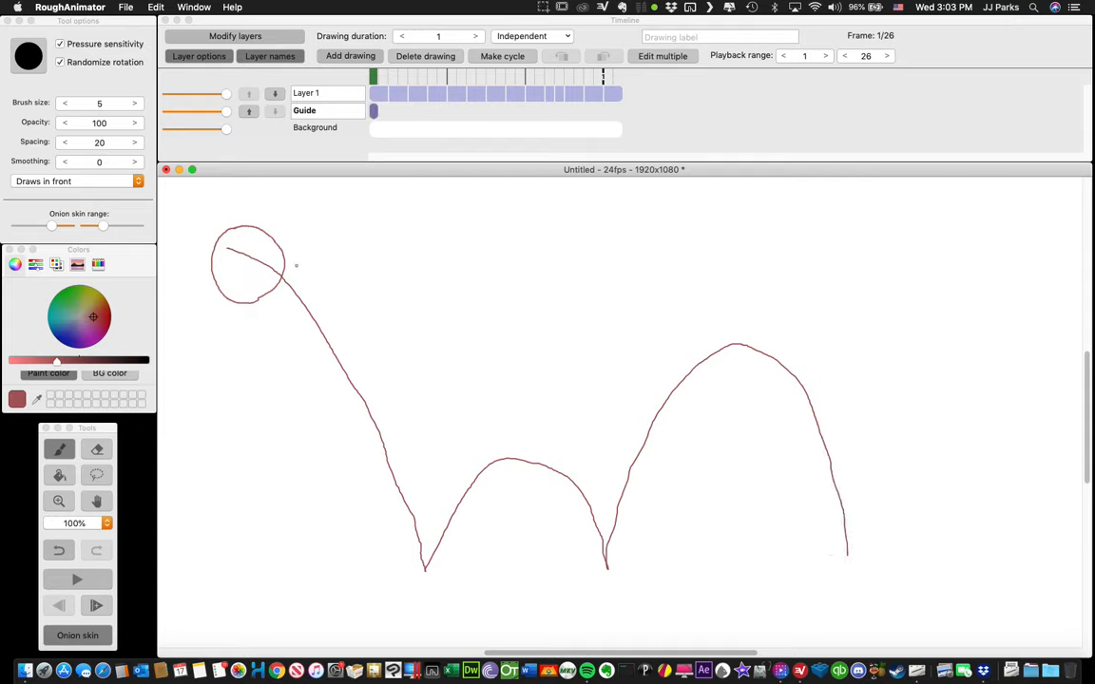
Step: Scrub the first frames and briefly play the animation to check how long the guide path shows
{"action": "left_click", "coordinate": [373, 76]}
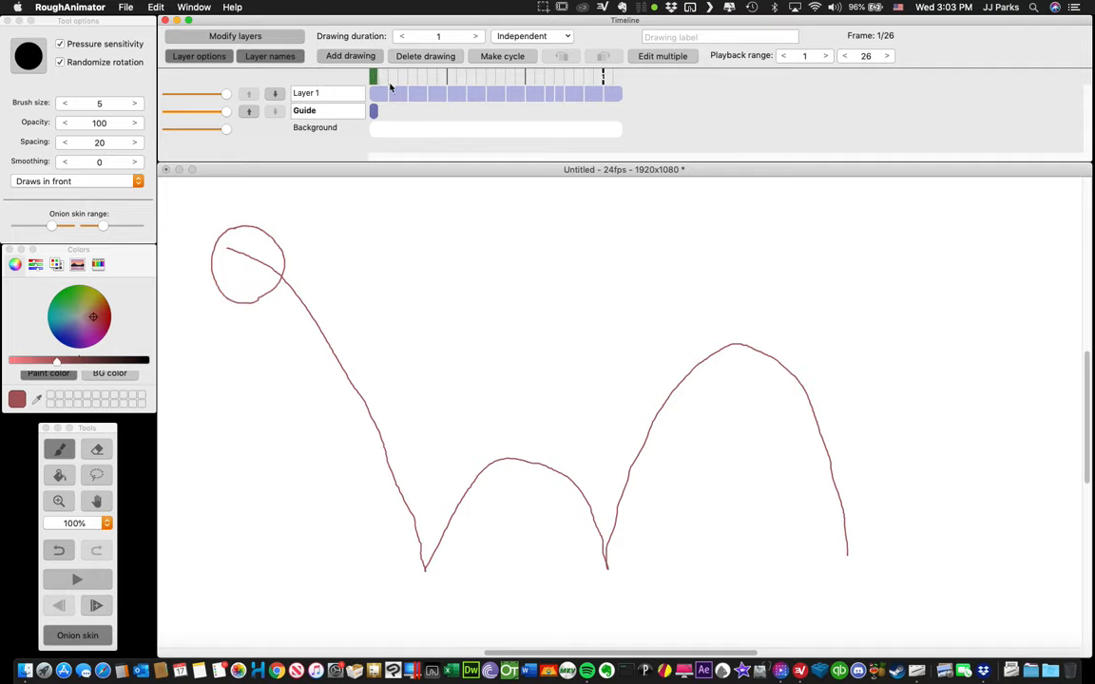
{"action": "left_click_drag", "start_coordinate": [375, 76], "coordinate": [406, 78]}
{"action": "key", "text": "space"}
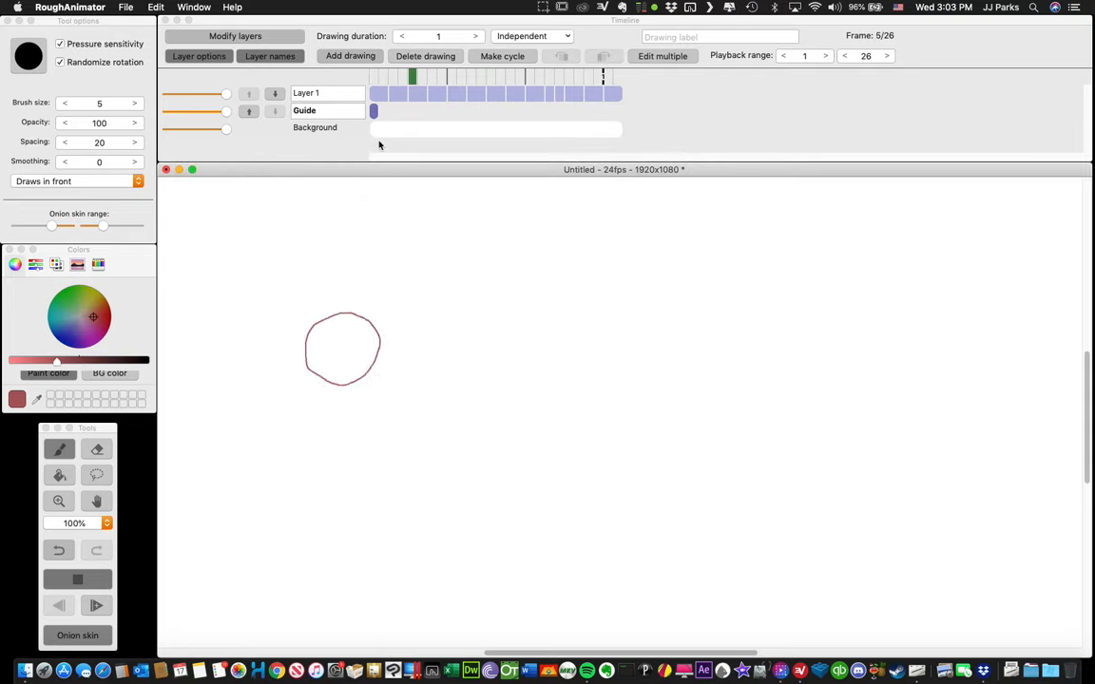
{"action": "key", "text": "space"}
{"action": "left_click", "coordinate": [335, 110]}
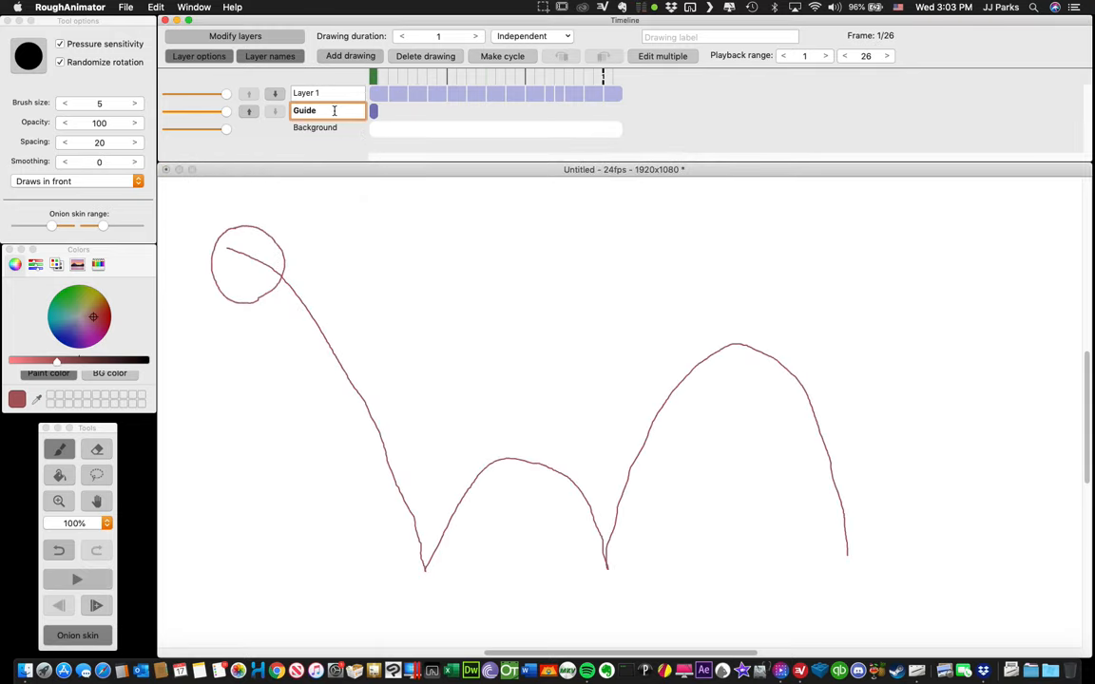
{"action": "type", "text": ",..."}
{"action": "key", "text": "BackSpace"}
{"action": "key", "text": "BackSpace"}
{"action": "key", "text": "BackSpace"}
{"action": "key", "text": "BackSpace"}
{"action": "key", "text": "BackSpace"}
{"action": "key", "text": "Return"}
Step: Select the first drawing on Layer 1 and step through its frames to check the guide's visibility
{"action": "left_click", "coordinate": [378, 97]}
{"action": "key", "text": "period"}
{"action": "key", "text": "period"}
{"action": "key", "text": "period"}
{"action": "key", "text": "period"}
{"action": "key", "text": "period"}
{"action": "key", "text": "period"}
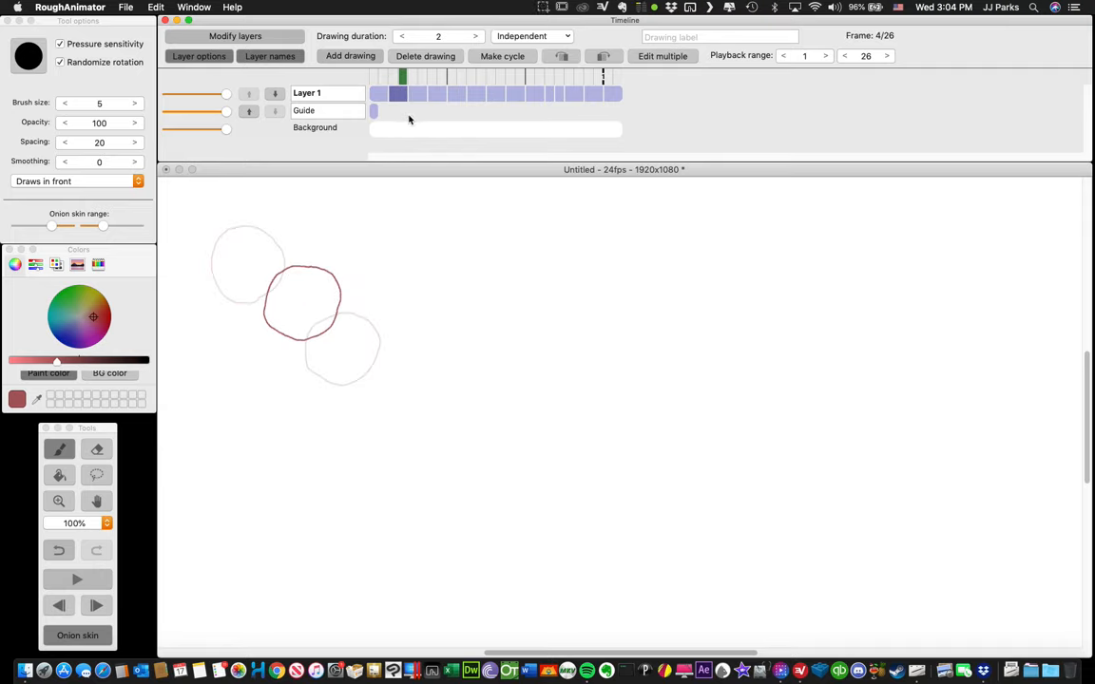
{"action": "key", "text": "period"}
{"action": "key", "text": "period"}
{"action": "key", "text": "period"}
{"action": "key", "text": "period"}
{"action": "key", "text": "period"}
Step: Extend the Guide drawing's duration to 26 frames, keeping the timing mode Independent
{"action": "left_click", "coordinate": [375, 112]}
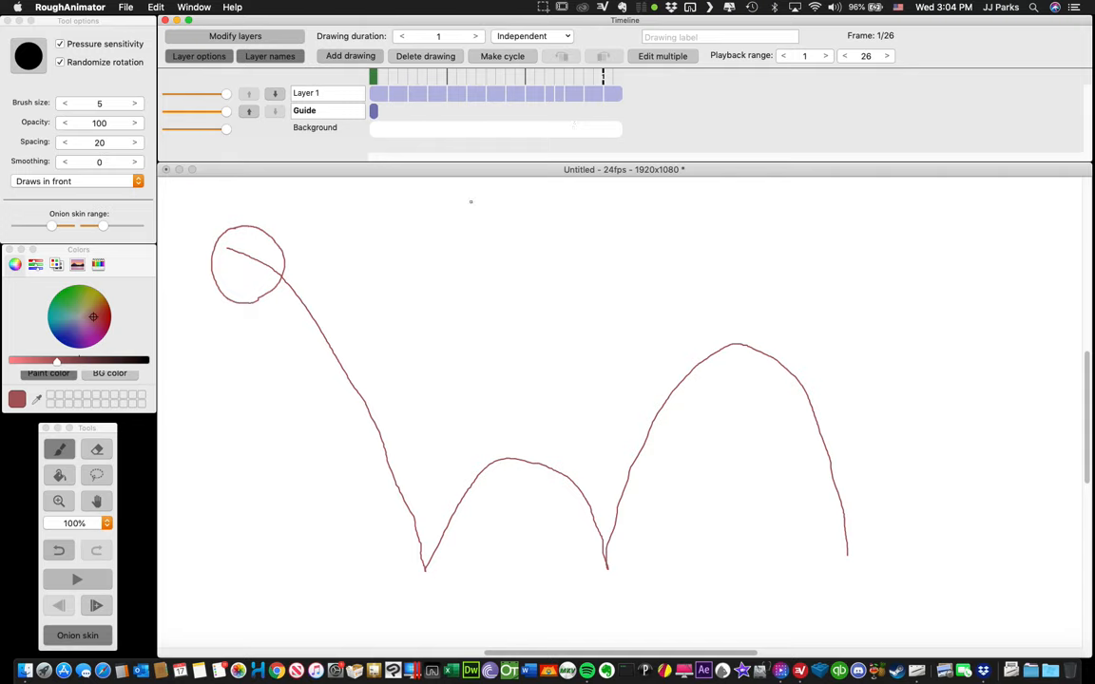
{"action": "left_click", "coordinate": [475, 36]}
{"action": "left_click", "coordinate": [475, 36]}
{"action": "left_click", "coordinate": [475, 36]}
{"action": "left_click", "coordinate": [475, 36]}
{"action": "left_click", "coordinate": [475, 36]}
{"action": "left_click", "coordinate": [475, 36]}
{"action": "left_click", "coordinate": [476, 37]}
{"action": "left_click", "coordinate": [476, 37]}
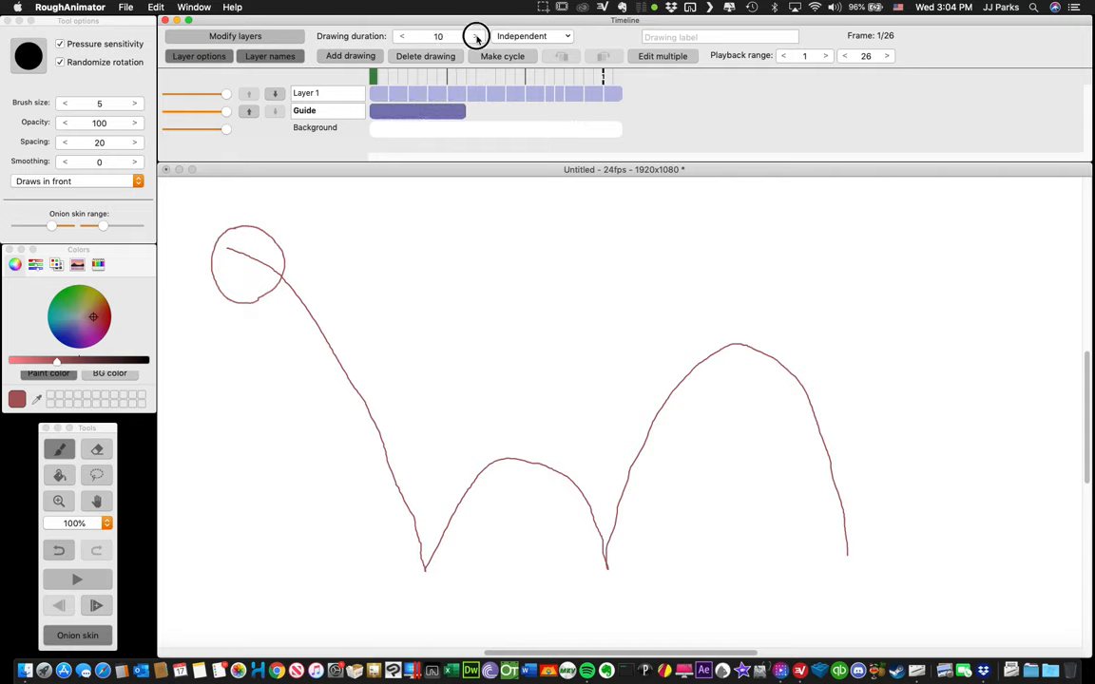
{"action": "left_click", "coordinate": [476, 37]}
{"action": "left_click", "coordinate": [476, 37]}
{"action": "left_click", "coordinate": [477, 37]}
{"action": "left_click", "coordinate": [476, 37]}
{"action": "left_click", "coordinate": [476, 37]}
{"action": "left_click", "coordinate": [476, 37]}
{"action": "left_click", "coordinate": [476, 37]}
{"action": "left_click", "coordinate": [476, 37]}
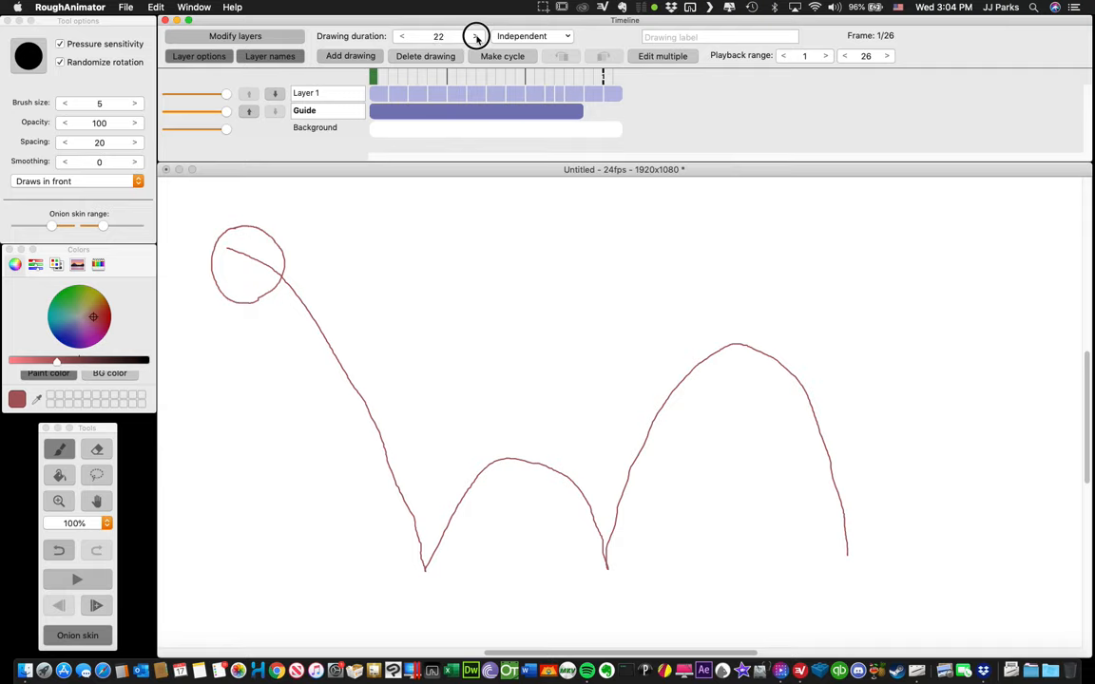
{"action": "left_click", "coordinate": [476, 37]}
{"action": "left_click", "coordinate": [476, 37]}
{"action": "left_click", "coordinate": [476, 37]}
{"action": "left_click", "coordinate": [476, 38]}
{"action": "left_click", "coordinate": [531, 36]}
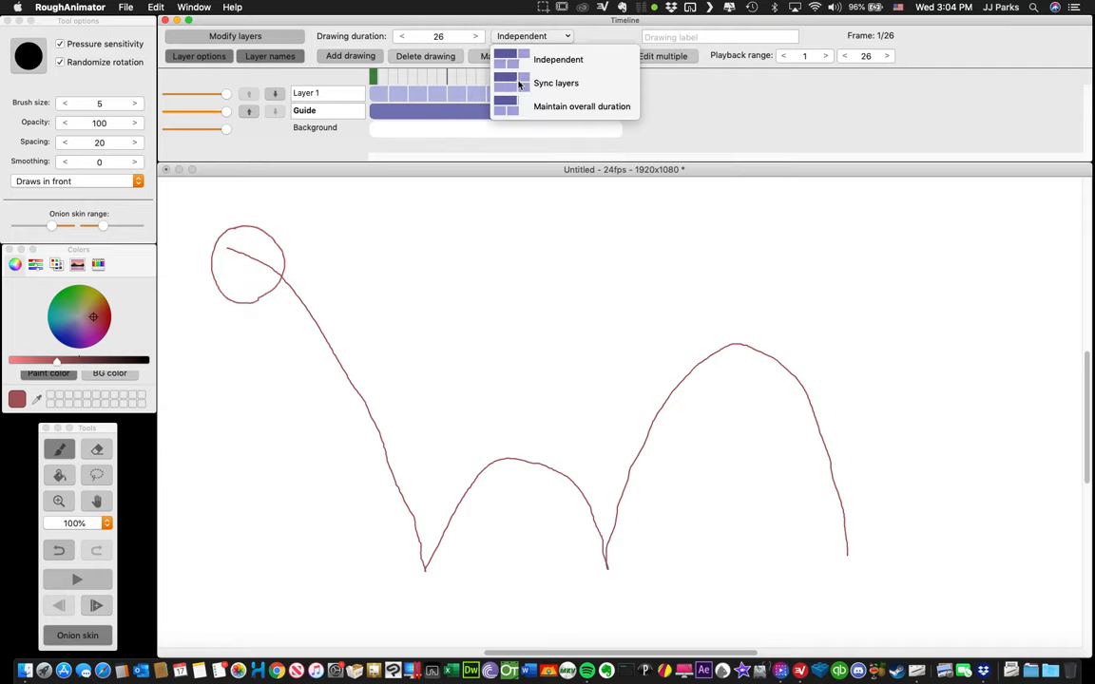
{"action": "left_click", "coordinate": [579, 33]}
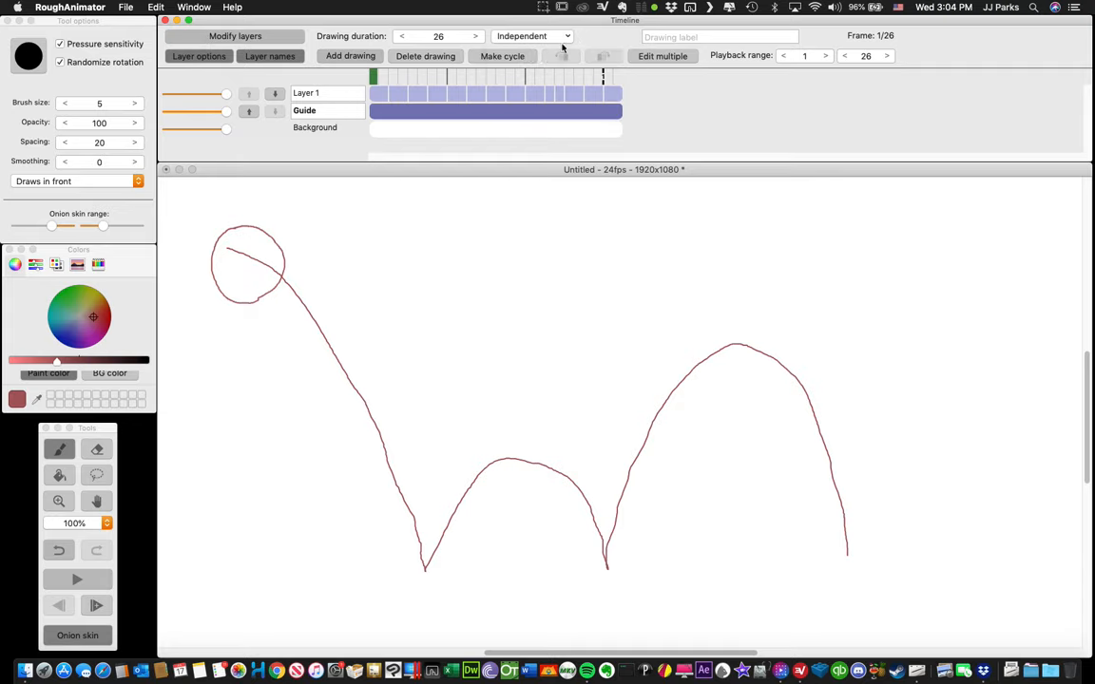
Step: Rename Layer 1 as Ball
{"action": "left_click", "coordinate": [353, 95]}
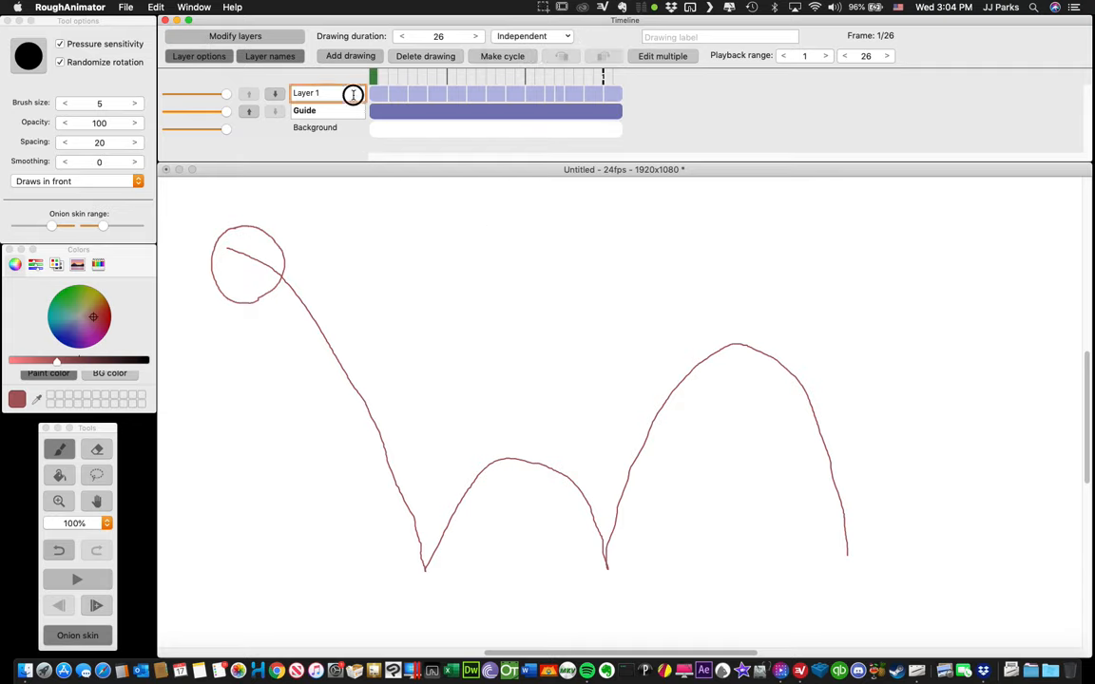
{"action": "type", "text": "Ball"}
{"action": "key", "text": "Return"}
{"action": "left_click", "coordinate": [390, 194]}
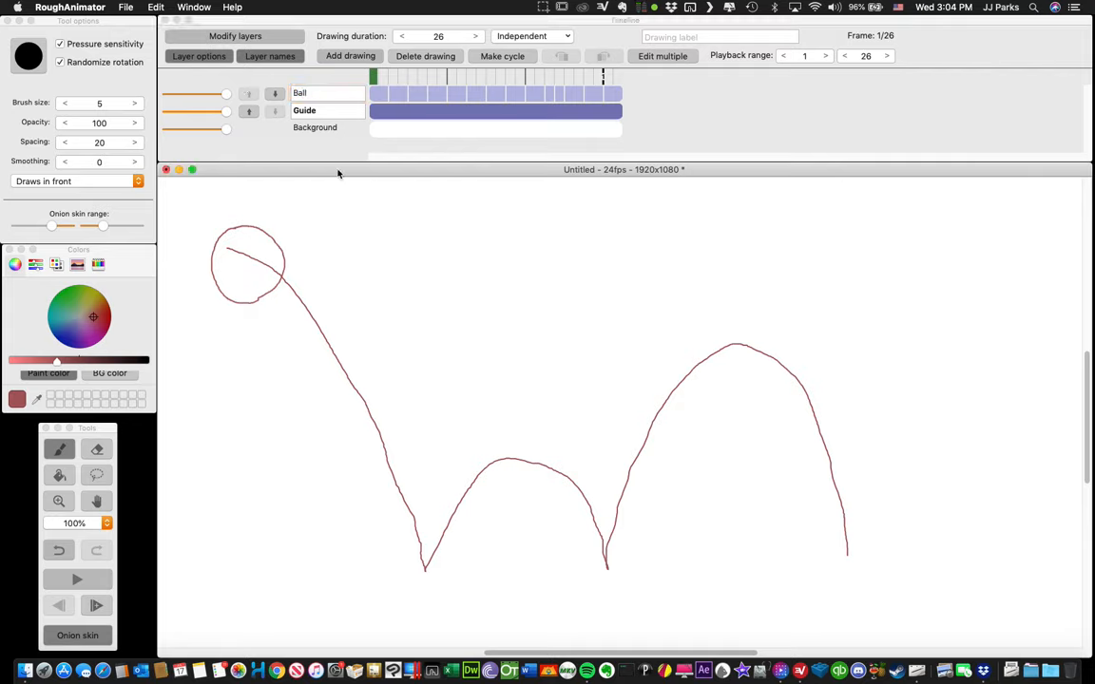
Step: Step forward from frame 1 to frame 26 to compare the ball positions with the guide path
{"action": "key", "text": "Right"}
{"action": "key", "text": "Right"}
{"action": "key", "text": "Right"}
{"action": "key", "text": "Right"}
{"action": "key", "text": "Right"}
{"action": "key", "text": "Right"}
{"action": "key", "text": "Right"}
{"action": "key", "text": "Right"}
{"action": "key", "text": "Right"}
{"action": "key", "text": "Right"}
{"action": "key", "text": "Right"}
{"action": "key", "text": "Right"}
{"action": "key", "text": "Right"}
{"action": "key", "text": "Right"}
{"action": "key", "text": "Right"}
{"action": "key", "text": "Right"}
{"action": "key", "text": "Right"}
{"action": "key", "text": "Right"}
{"action": "key", "text": "Right"}
{"action": "key", "text": "Right"}
{"action": "key", "text": "Right"}
{"action": "key", "text": "Right"}
{"action": "key", "text": "Right"}
{"action": "key", "text": "Right"}
{"action": "key", "text": "Right"}
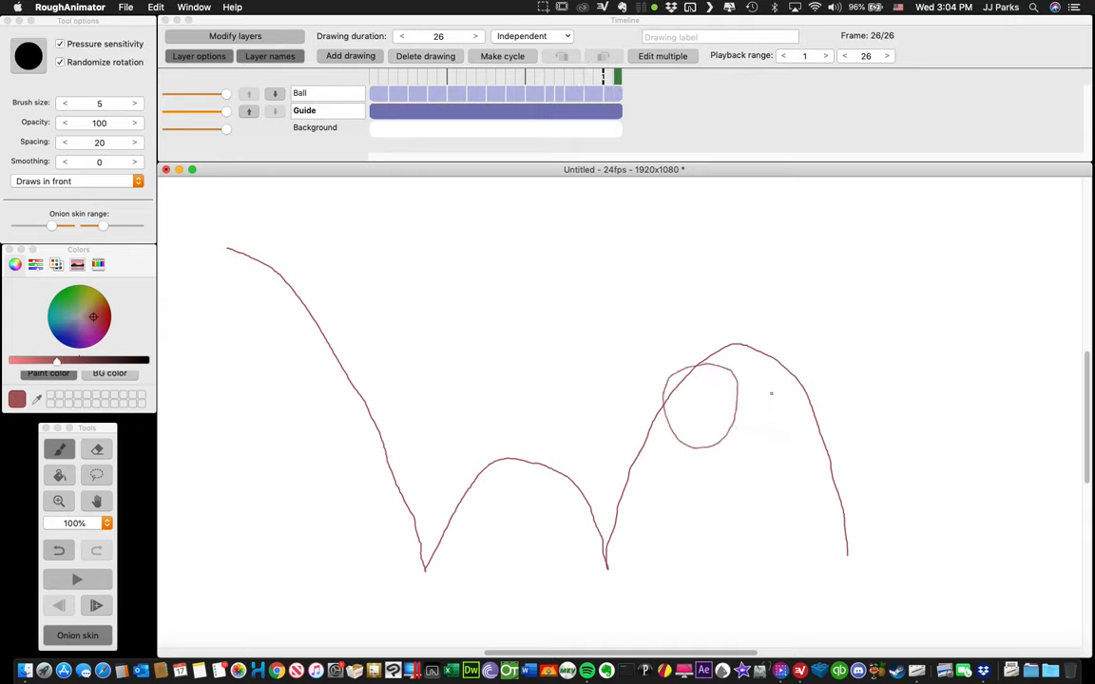
Step: Go back to frame 21 and brush a small tree with a cloud-shaped crown and trunk atop the guide's low arc
{"action": "key", "text": "Left"}
{"action": "key", "text": "Left"}
{"action": "key", "text": "Left"}
{"action": "key", "text": "Left"}
{"action": "key", "text": "Left"}
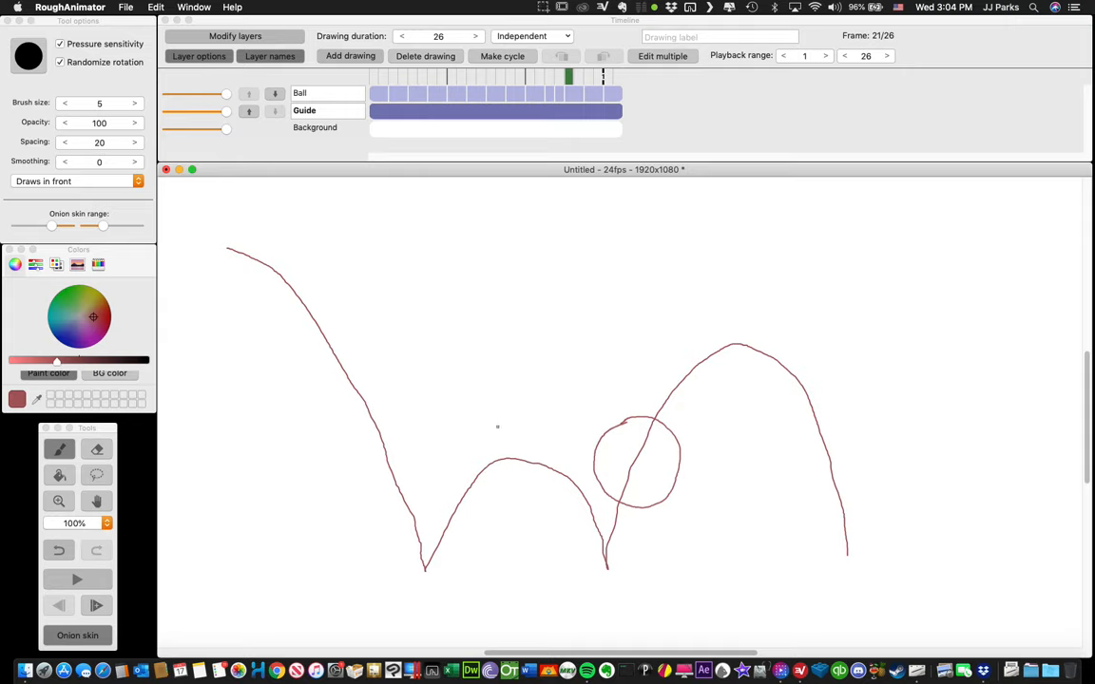
{"action": "mouse_move", "coordinate": [490, 410]}
{"action": "left_mouse_down"}
{"action": "mouse_move", "coordinate": [472, 410]}
{"action": "mouse_move", "coordinate": [461, 436]}
{"action": "left_mouse_up"}
{"action": "left_click_drag", "start_coordinate": [488, 441], "coordinate": [487, 470]}
Step: Step back through the frames before frame 21 to examine the ball against the guide path and tree
{"action": "key", "text": "Right"}
{"action": "key", "text": "Left"}
{"action": "key", "text": "Left"}
{"action": "key", "text": "Left"}
{"action": "key", "text": "Left"}
{"action": "key", "text": "Left"}
{"action": "key", "text": "Left"}
{"action": "key", "text": "Left"}
{"action": "key", "text": "Left"}
{"action": "key", "text": "Left"}
{"action": "key", "text": "Left"}
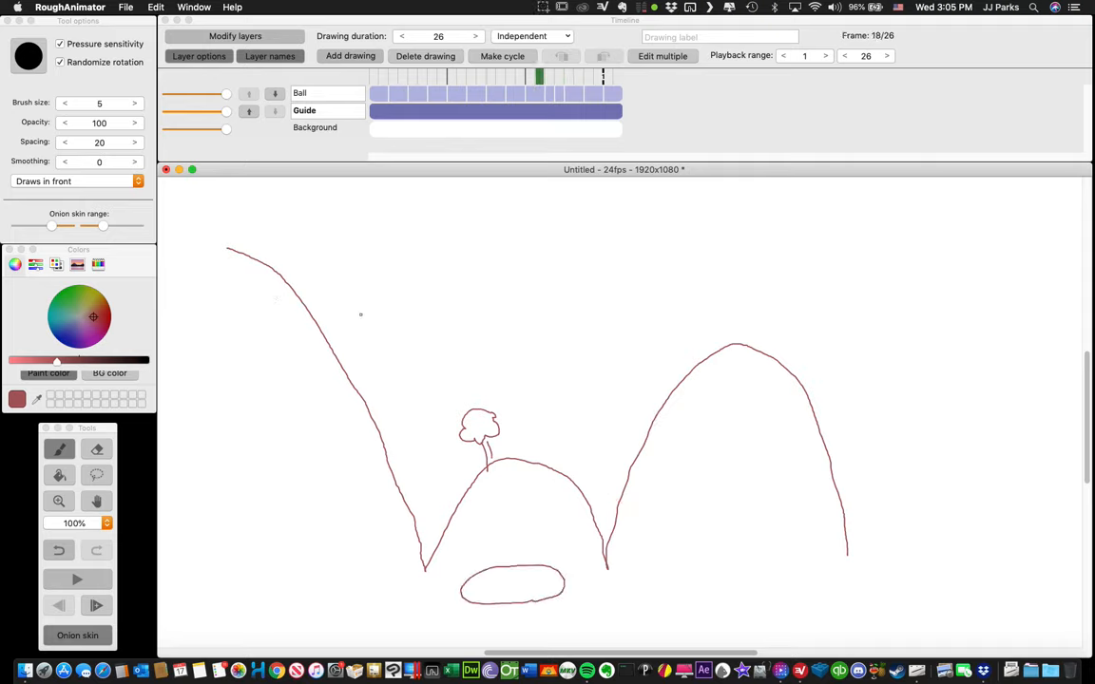
Step: Delete the Guide layer with its bounce path and tree, keeping the Ball layer
{"action": "key", "text": "Left"}
{"action": "key", "text": "Left"}
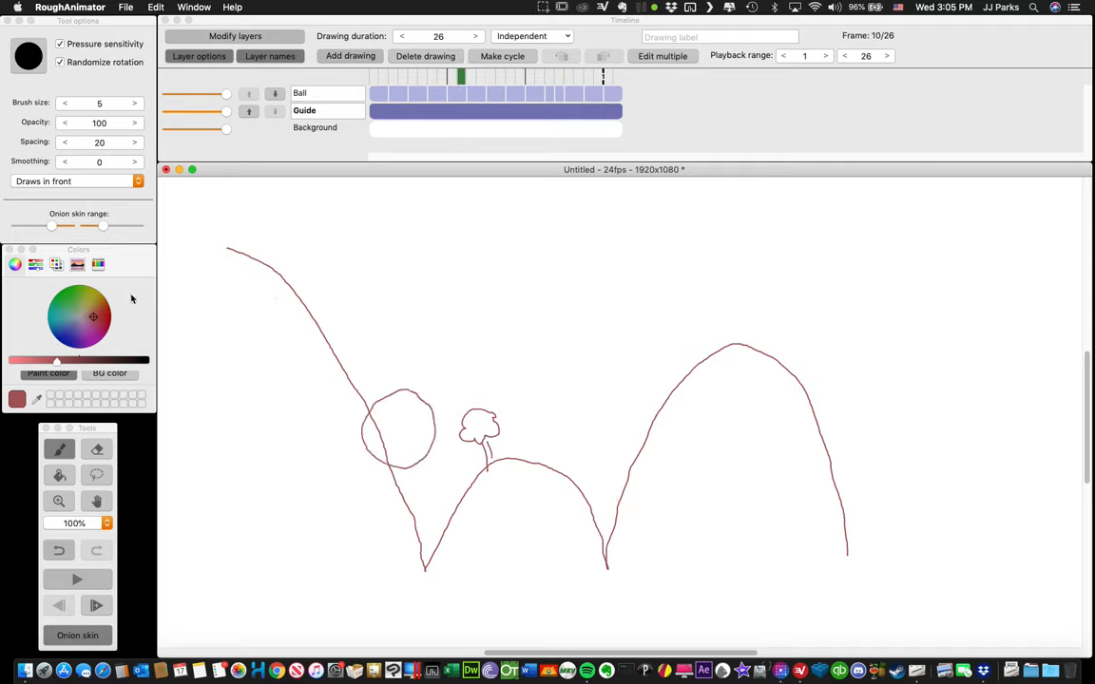
{"action": "left_click", "coordinate": [335, 109]}
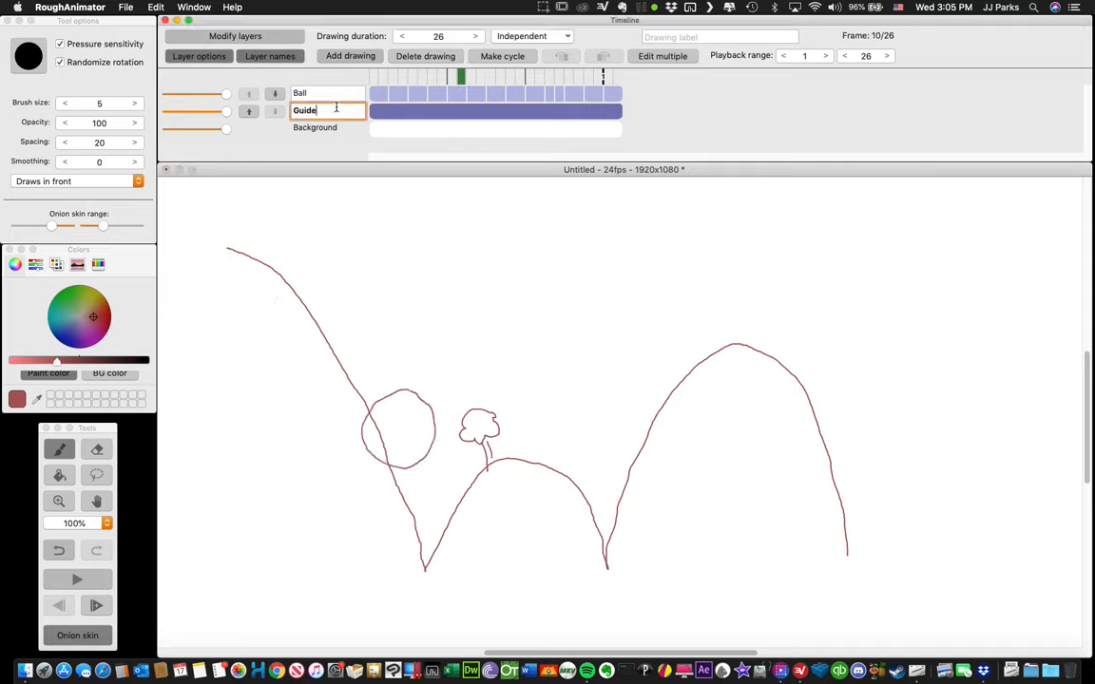
{"action": "left_click", "coordinate": [275, 35]}
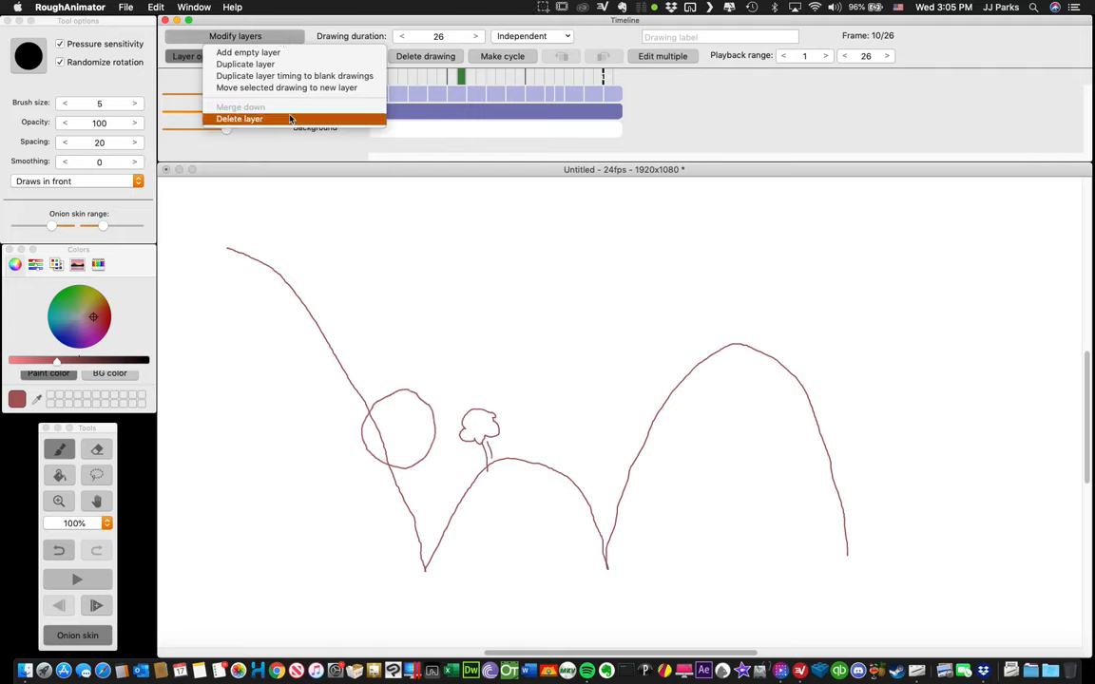
{"action": "left_click", "coordinate": [240, 118]}
{"action": "key", "text": "Return"}
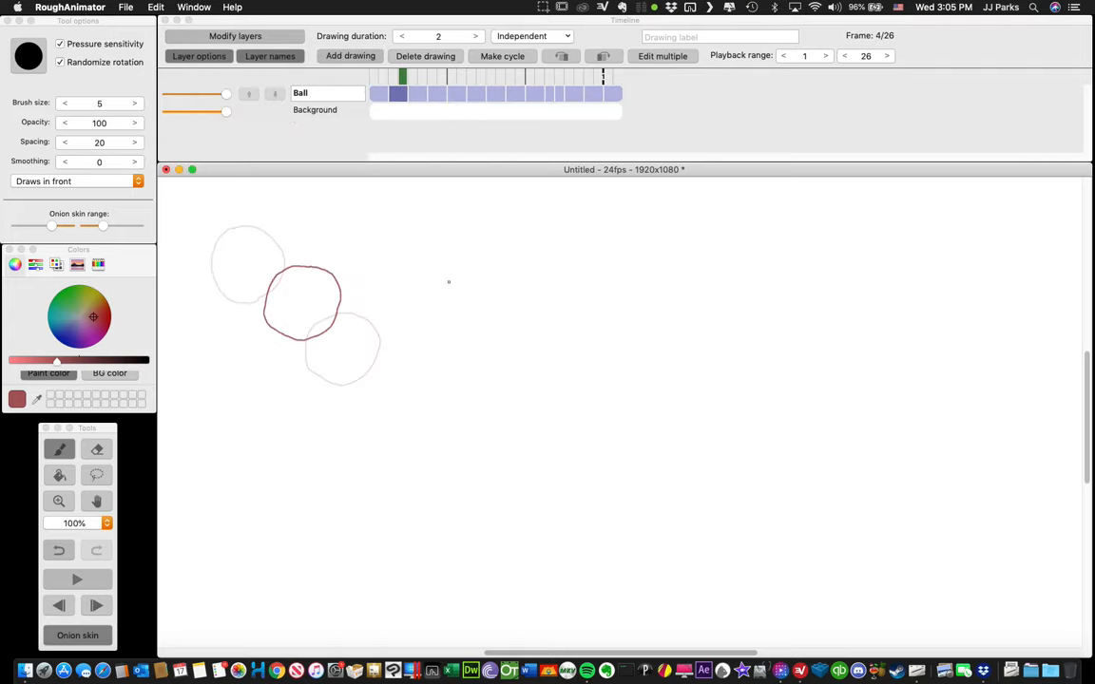
Step: Play the ball animation without the guide to review the bounce, and stop playback
{"action": "key", "text": "space"}
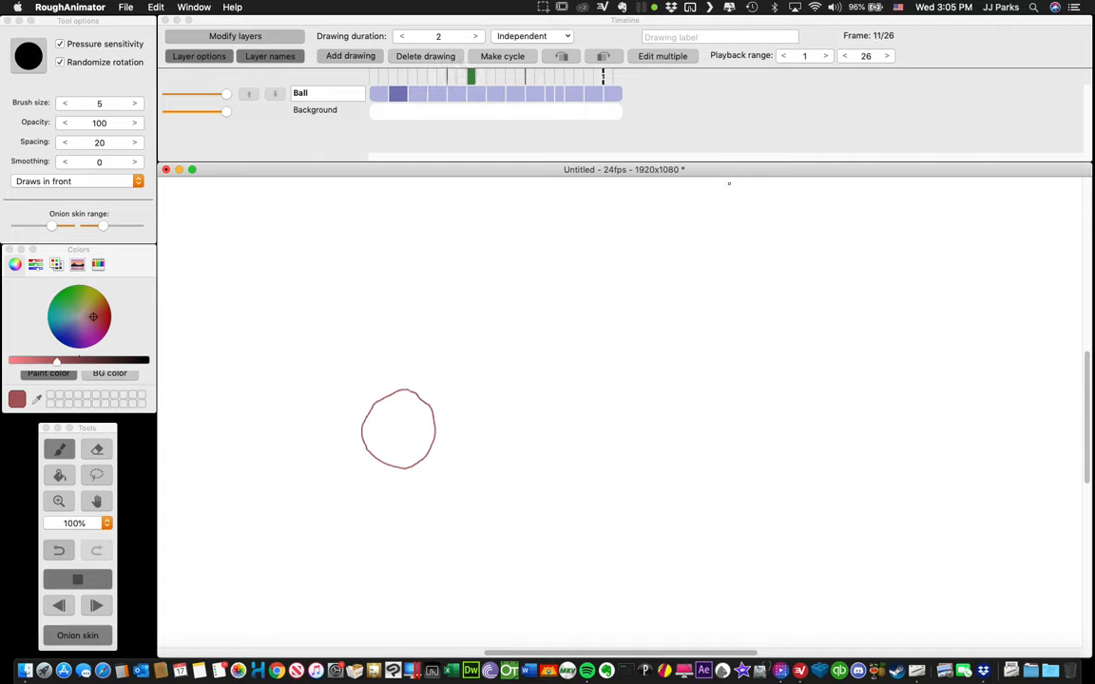
{"action": "key", "text": "space"}
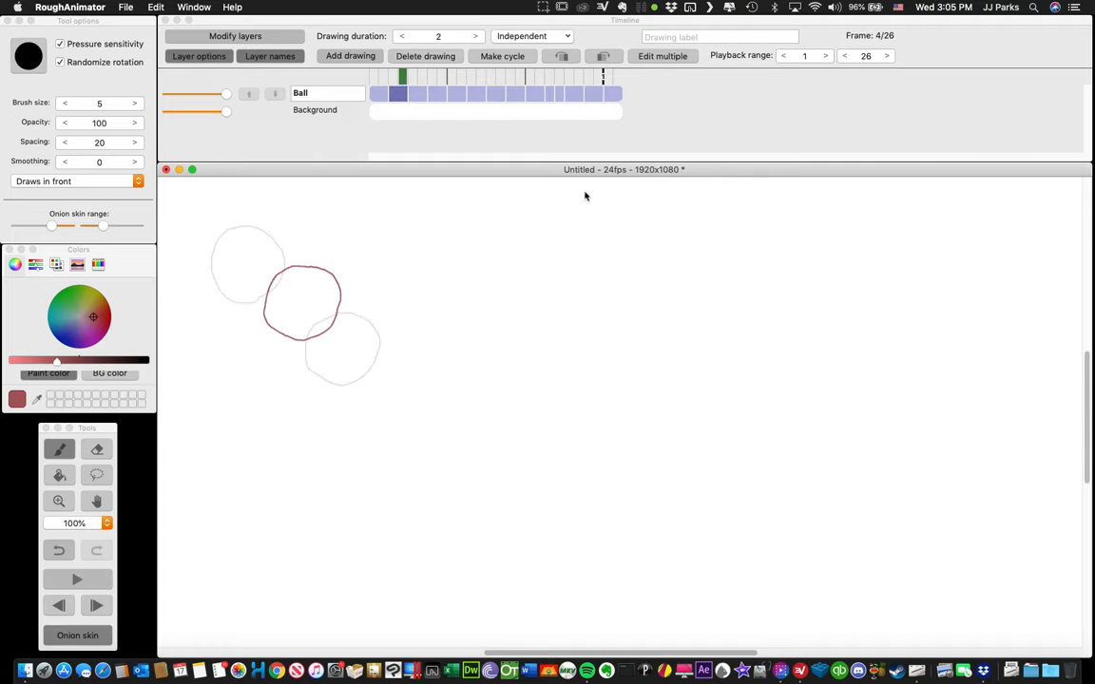
{"action": "left_click", "coordinate": [543, 8]}
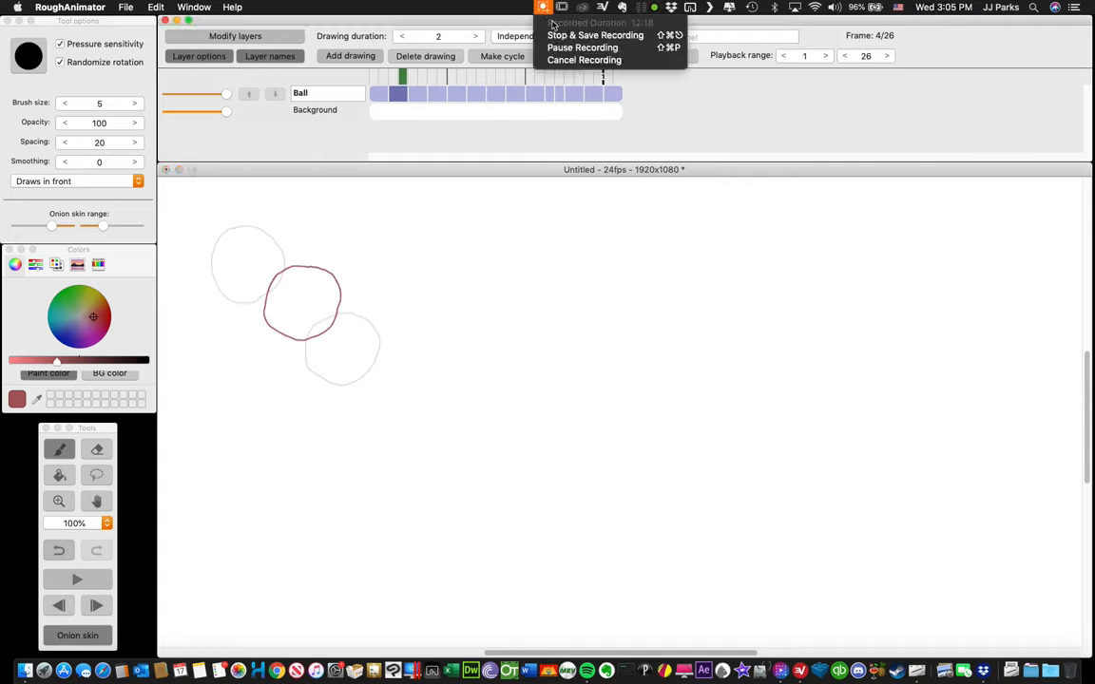